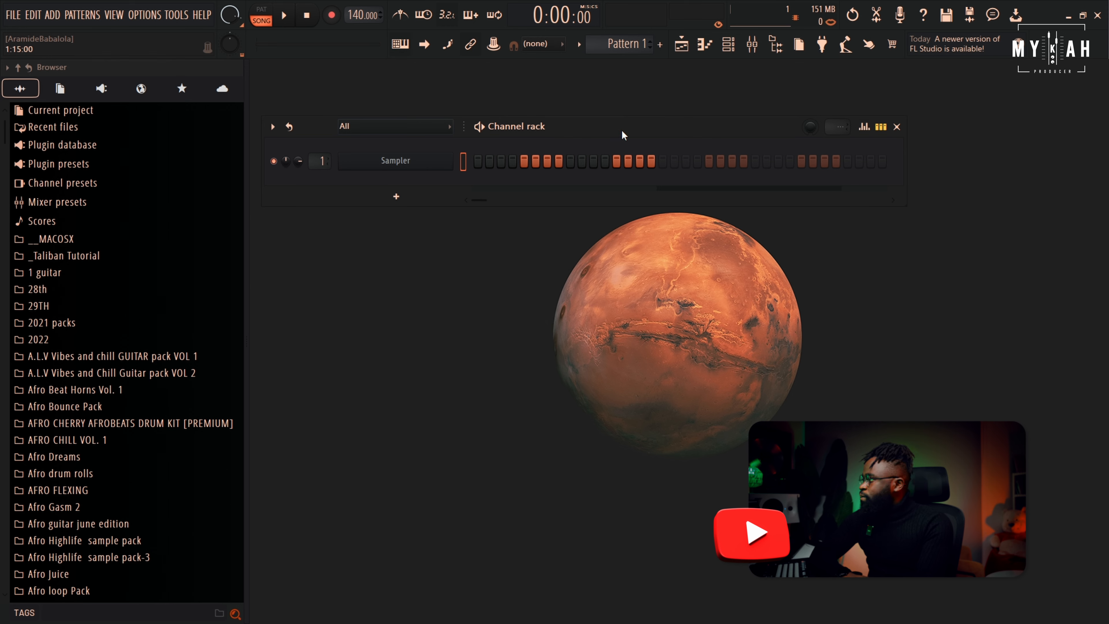
drag(623, 132, 644, 134)
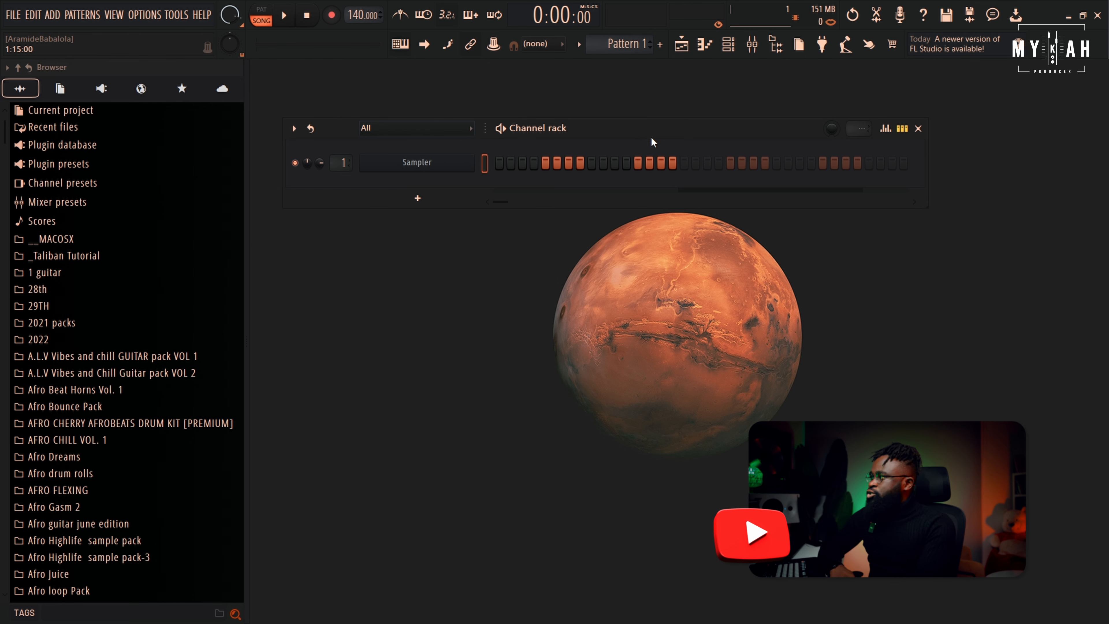
drag(650, 134, 673, 134)
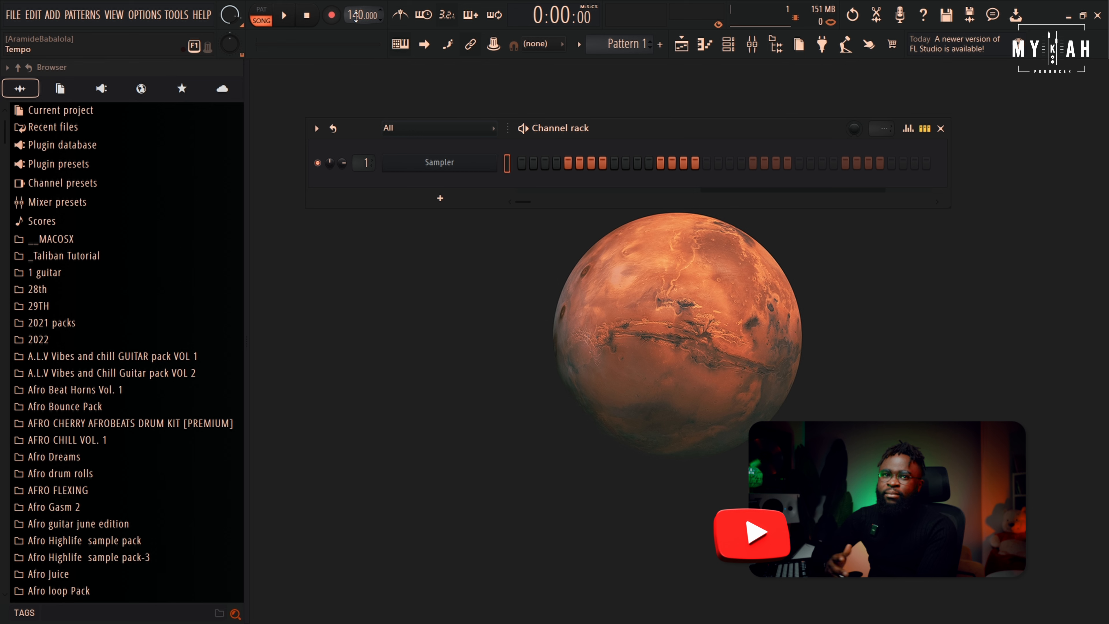
Set the project tempo to the 100 BPM preset
right_click(356, 16)
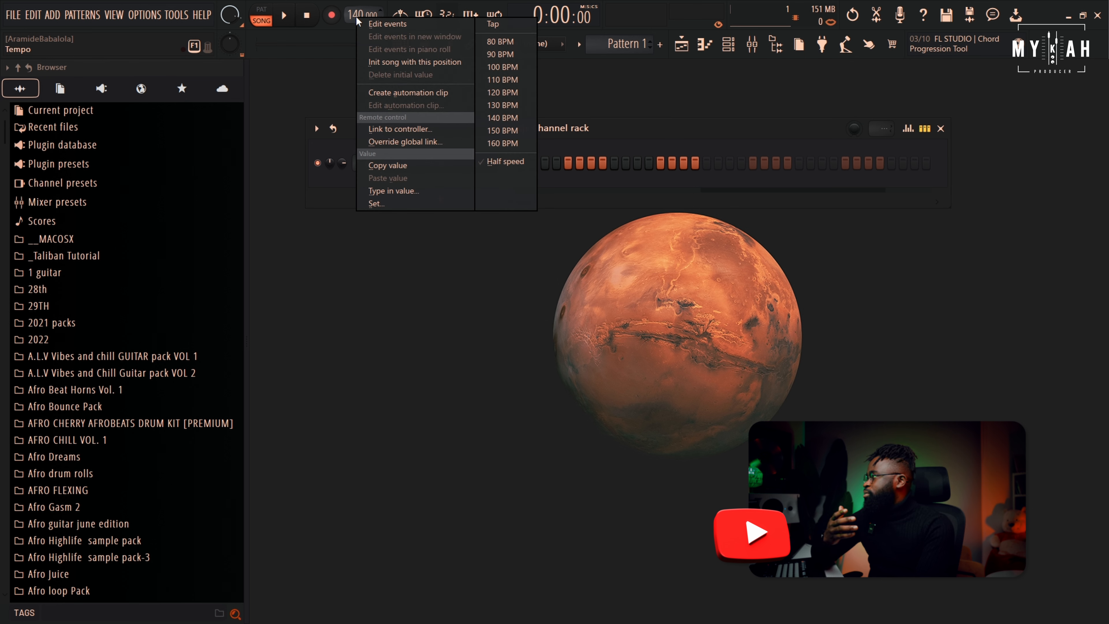
click(499, 69)
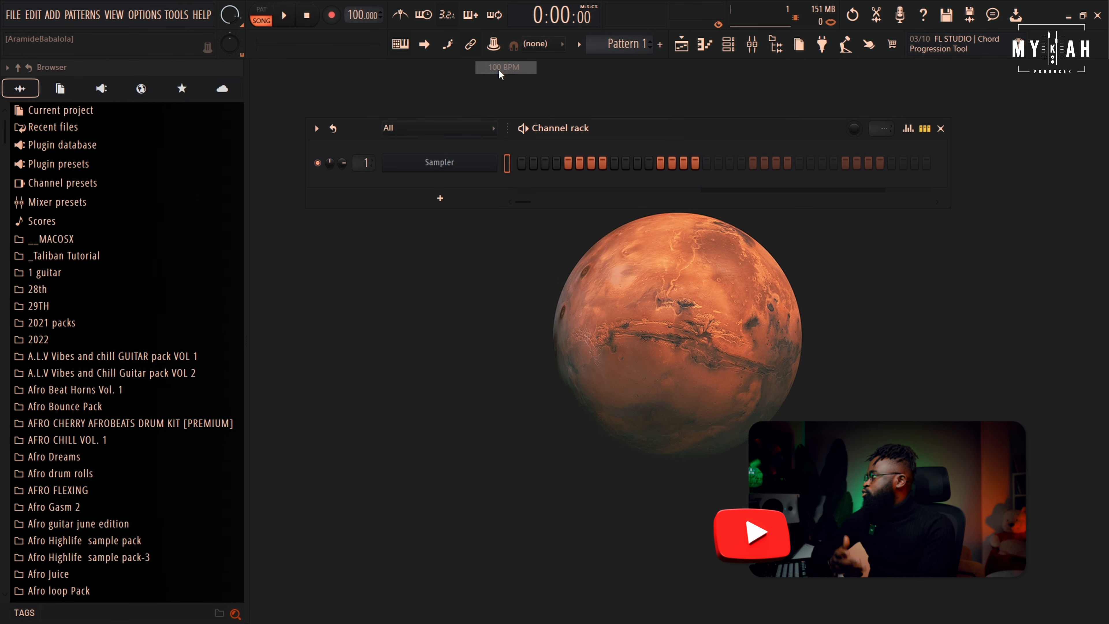
drag(358, 16, 357, 15)
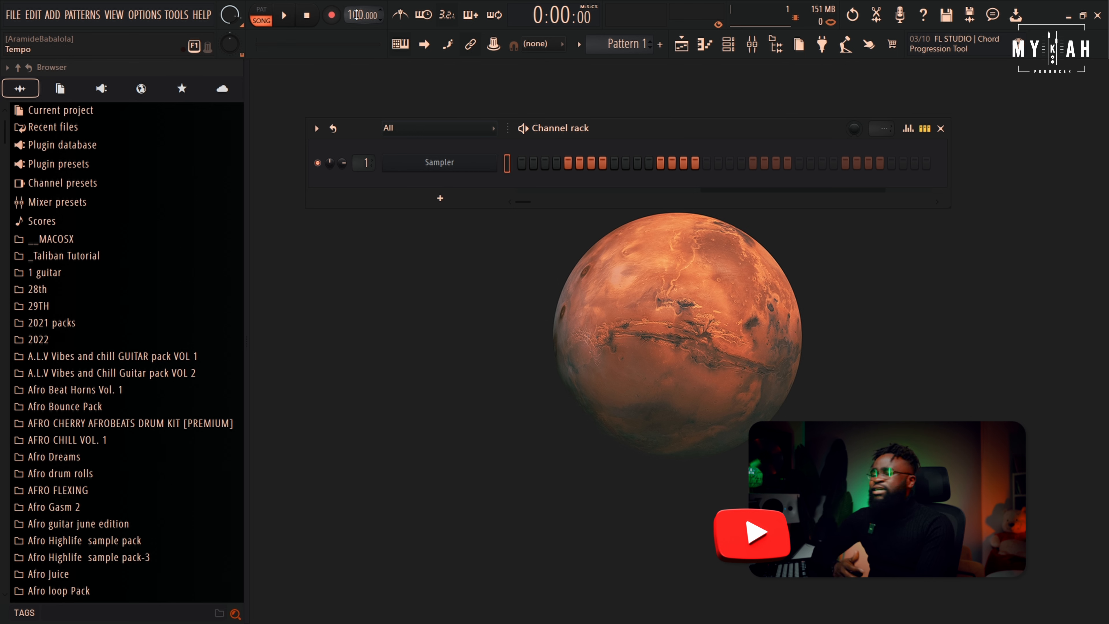
right_click(357, 14)
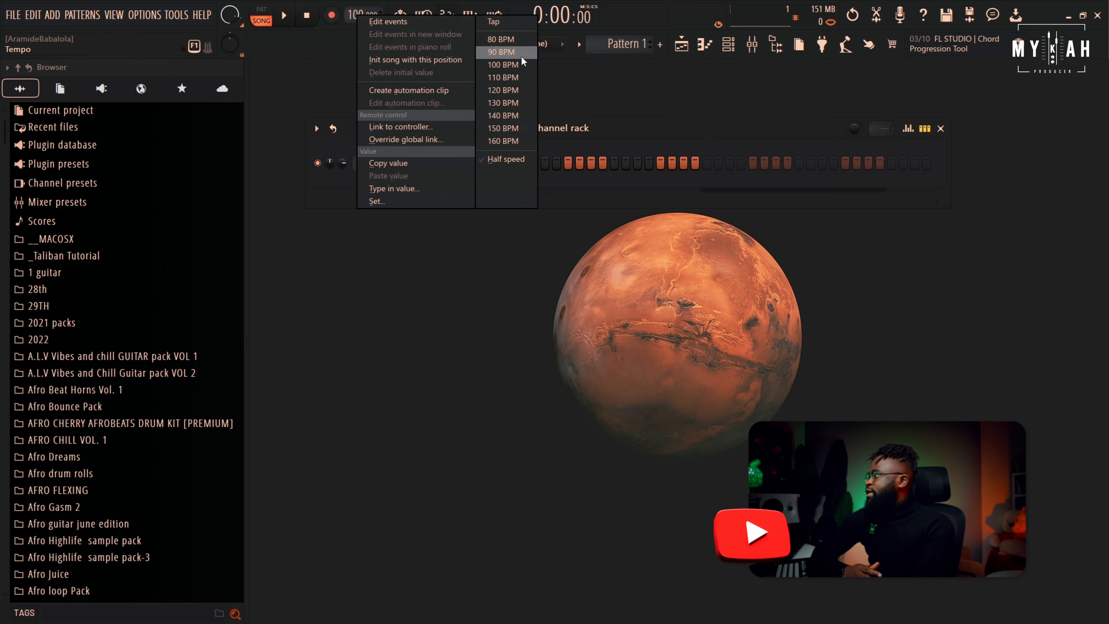
click(677, 125)
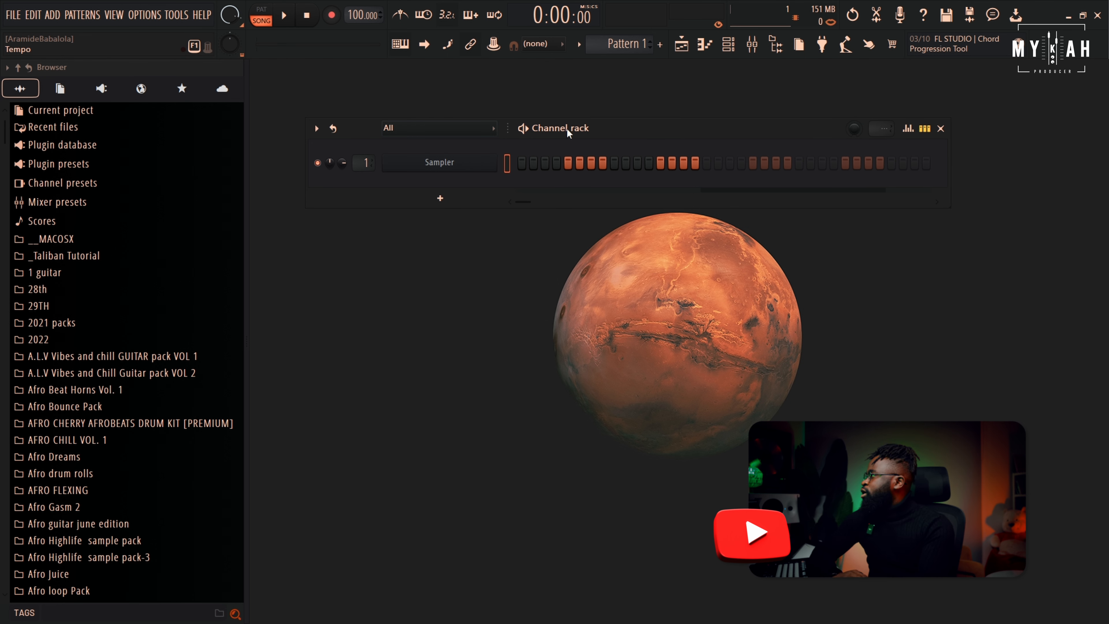
right_click(355, 14)
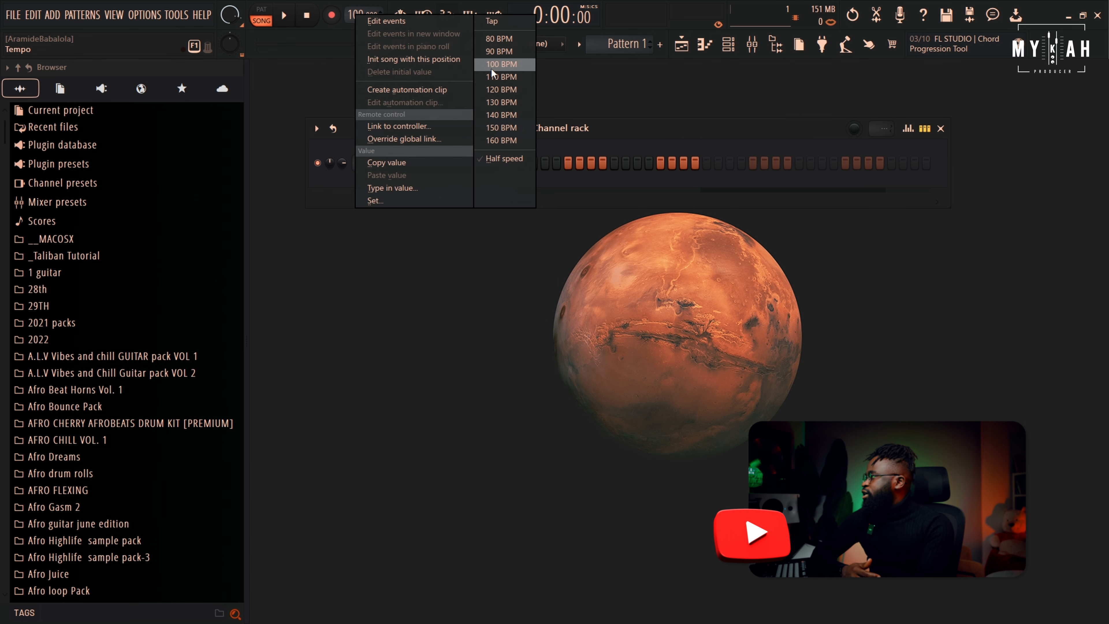
click(503, 66)
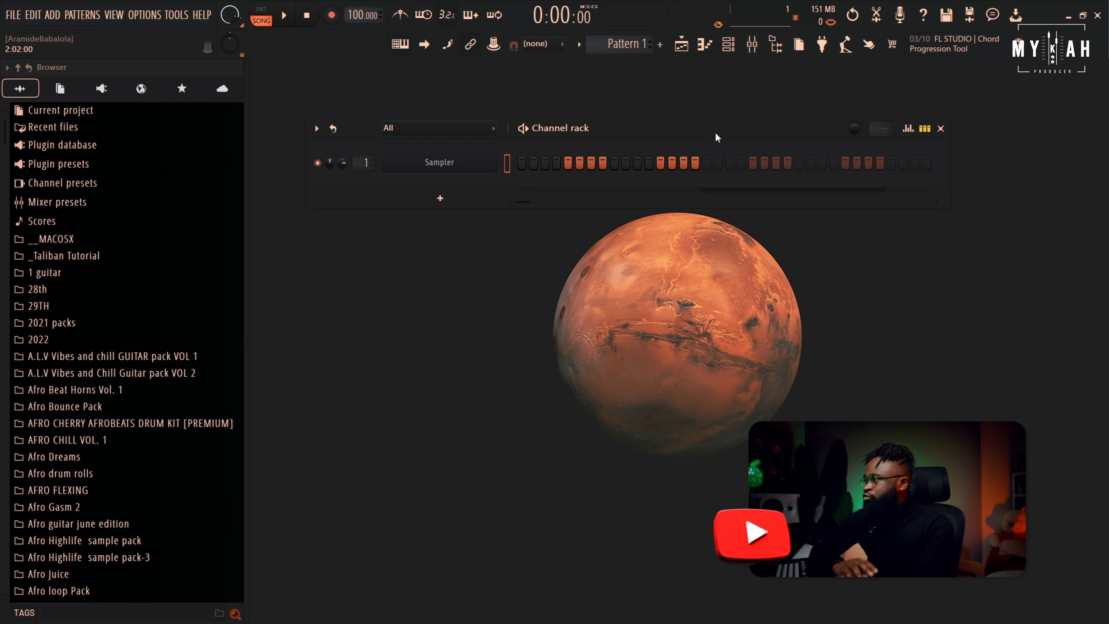
drag(696, 130, 670, 129)
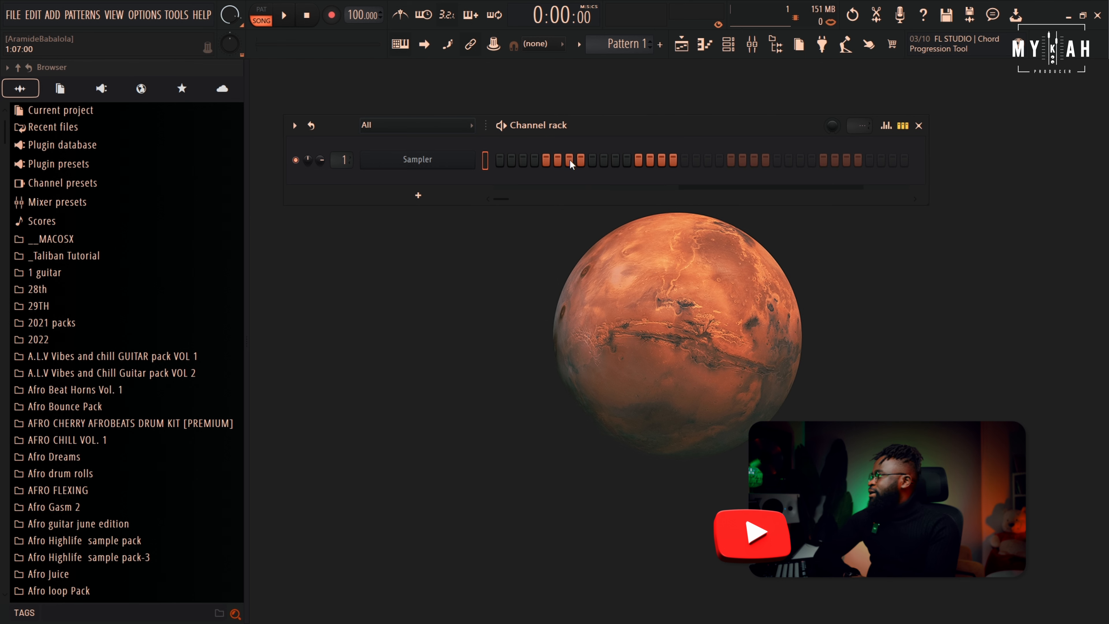
drag(628, 128, 649, 125)
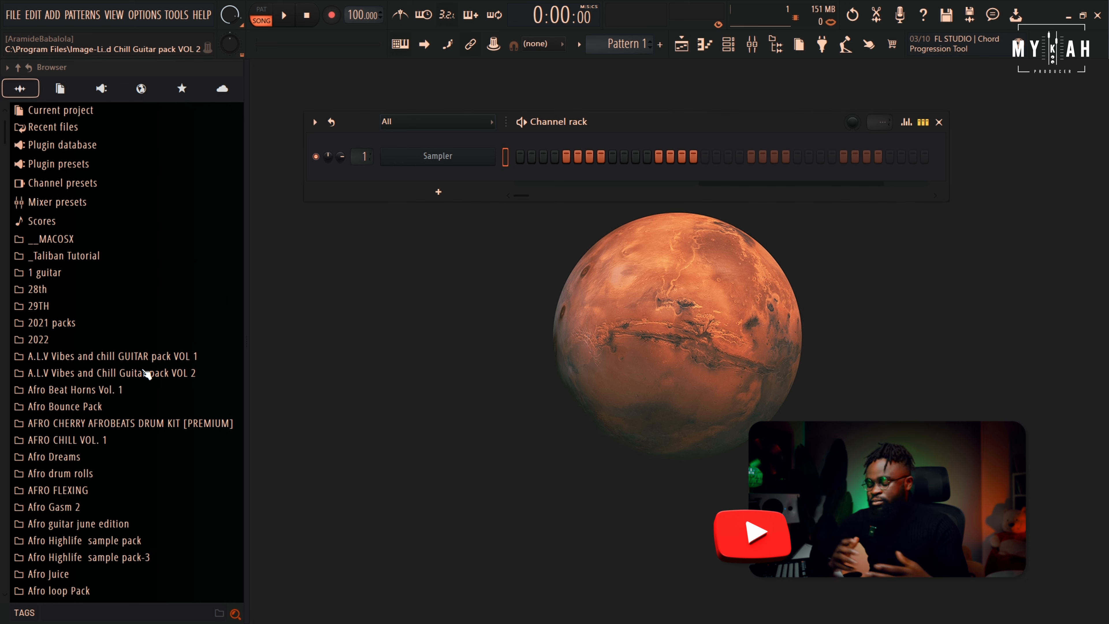
Expand the One Shots folder in the sample browser to list its drum samples
scroll(109, 363, down, 17)
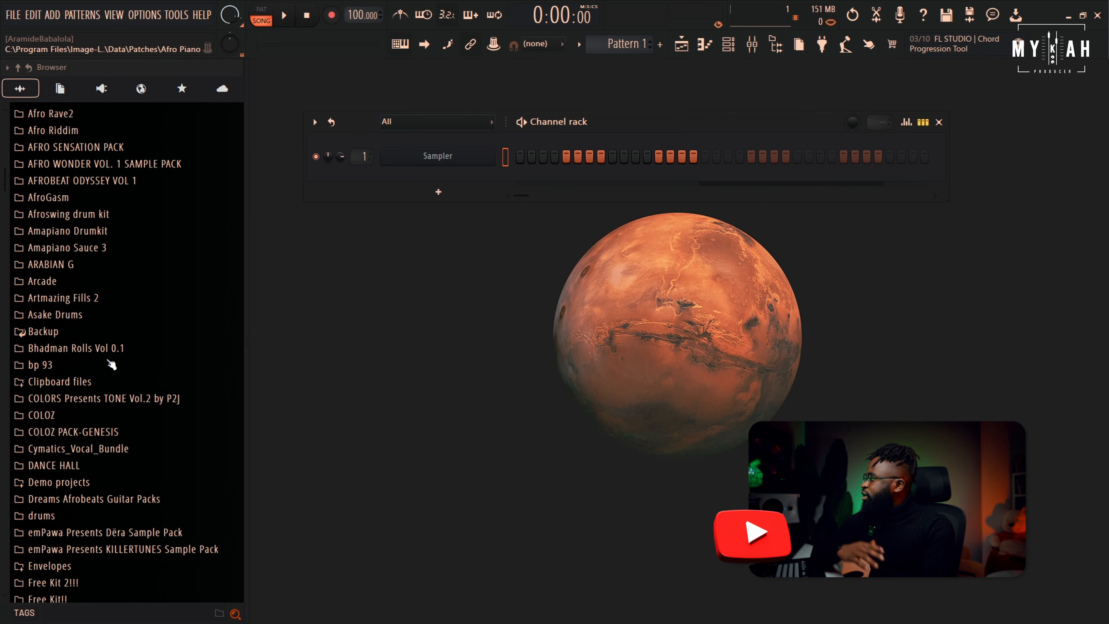
scroll(112, 365, down, 12)
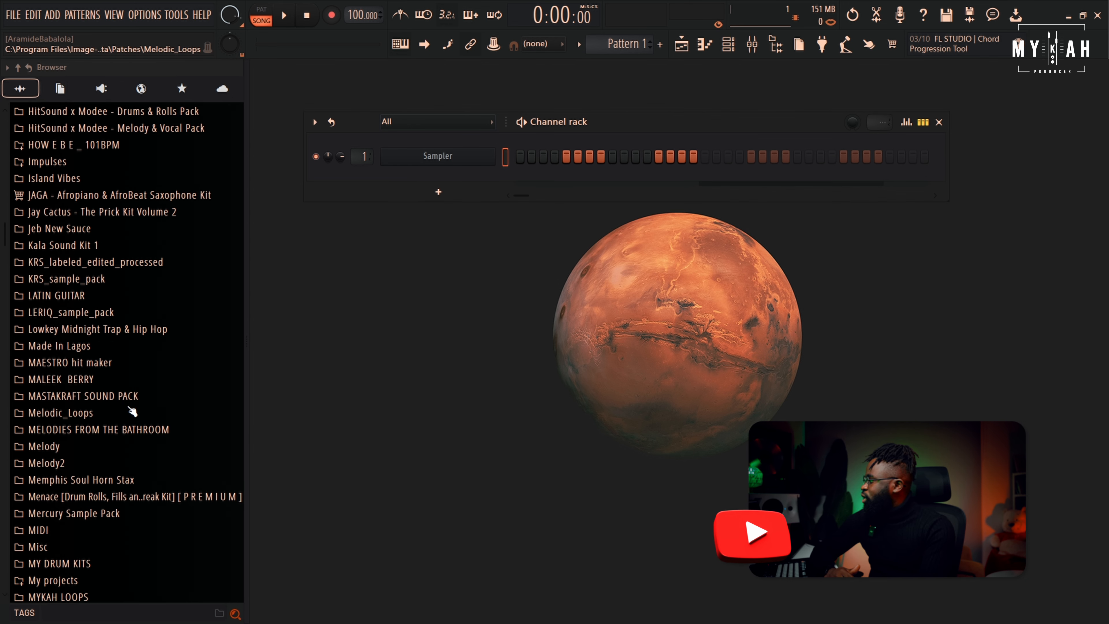
scroll(118, 477, down, 15)
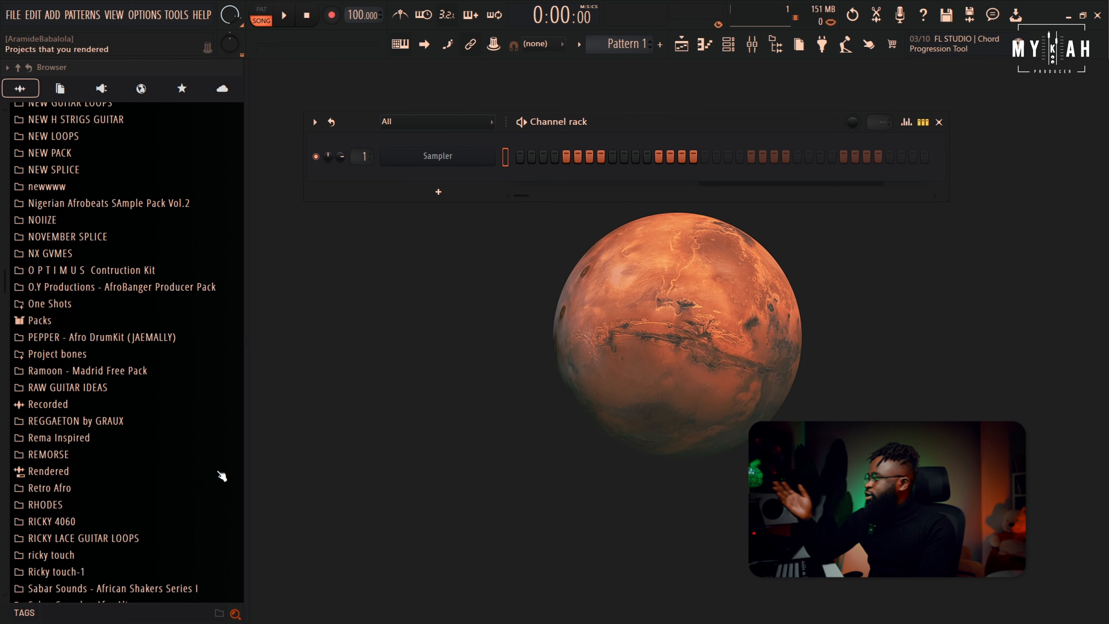
click(52, 303)
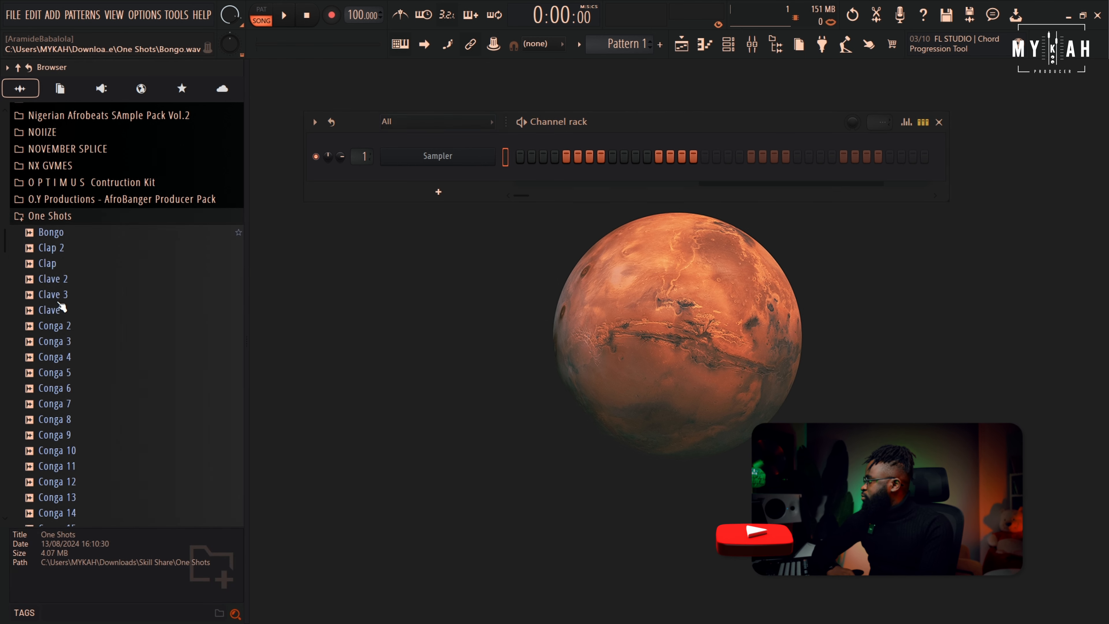
Audition the bongo, clap and clave samples and several congas between Conga 3 and Conga 13 in One Shots
click(51, 127)
click(52, 142)
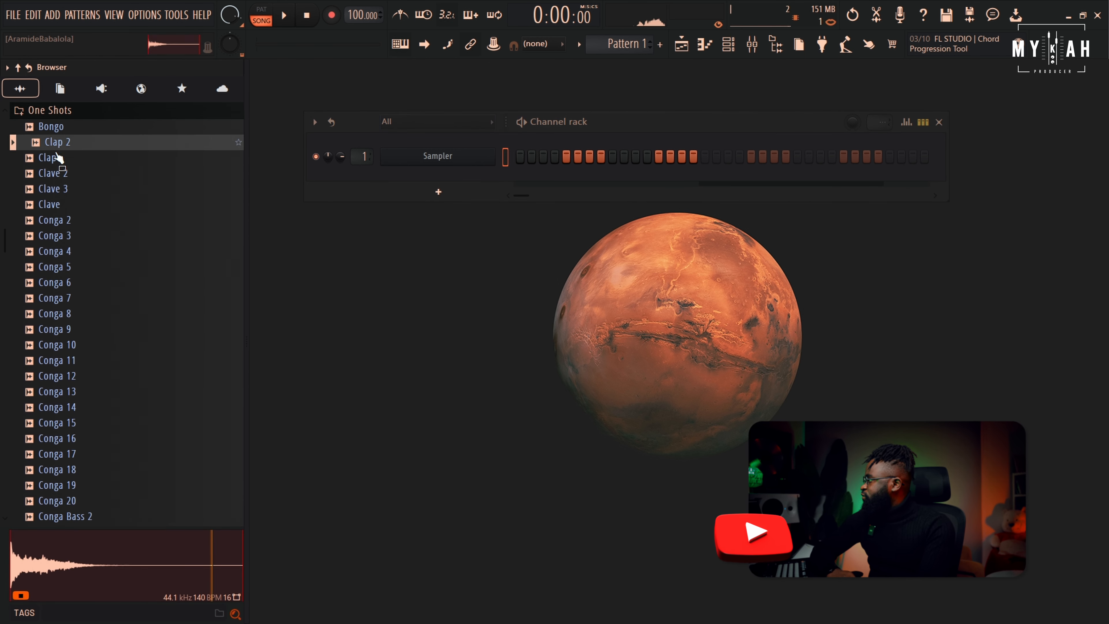
click(48, 157)
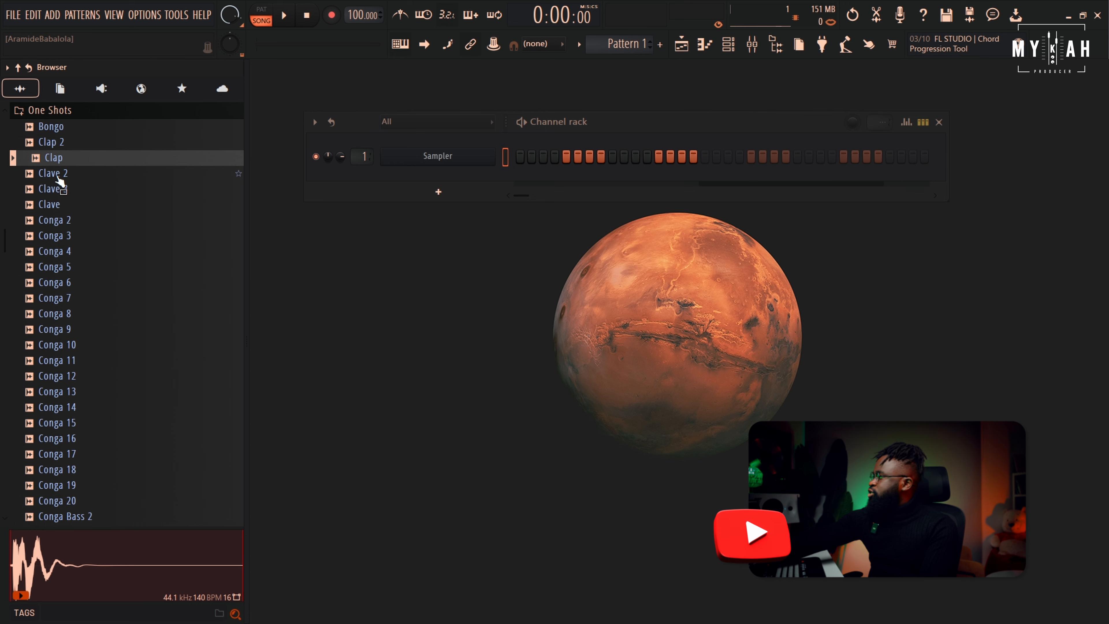
click(57, 174)
click(70, 236)
click(71, 251)
click(70, 283)
click(71, 330)
click(71, 376)
click(70, 392)
click(70, 313)
click(70, 266)
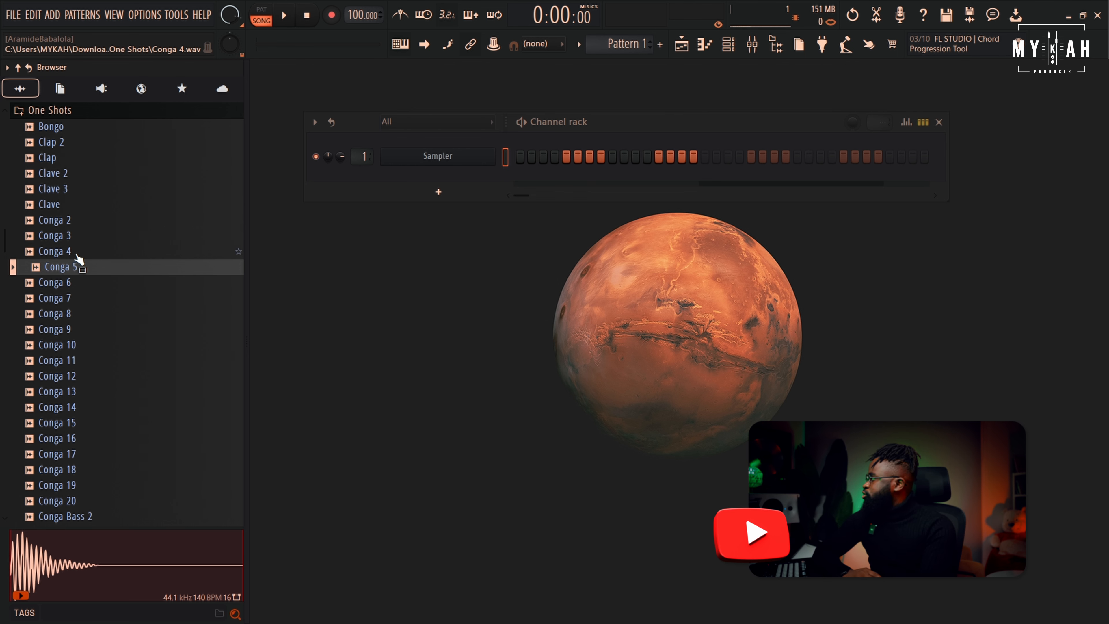
click(63, 173)
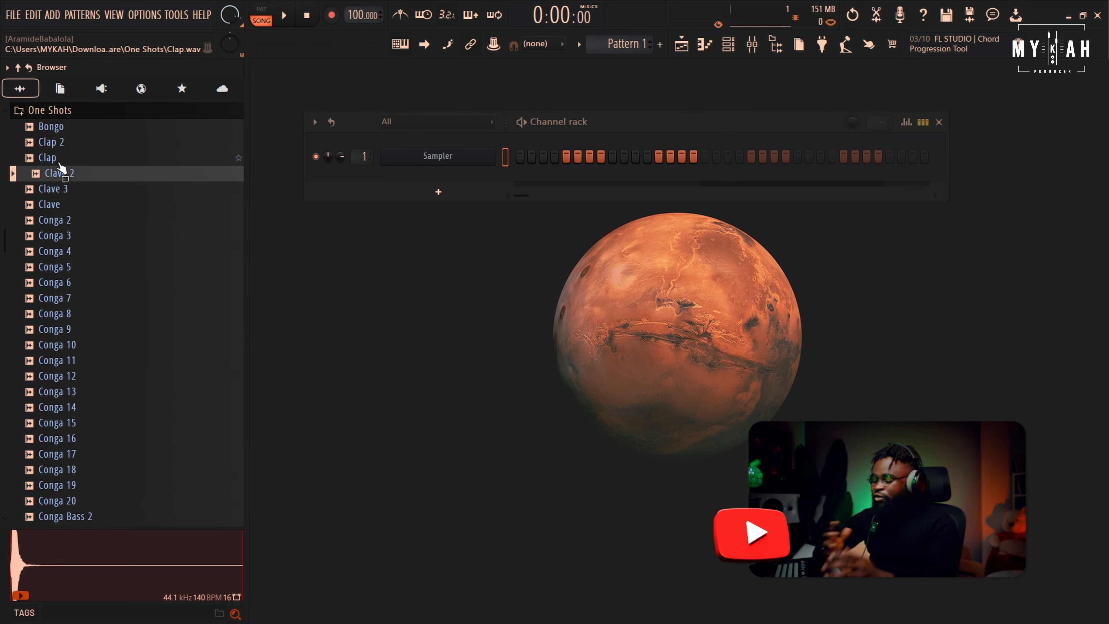
Audition Conga 2, Conga 6, Conga 9, Conga Bass 2, Hat 2 and Hat 5 in the One Shots folder
click(57, 222)
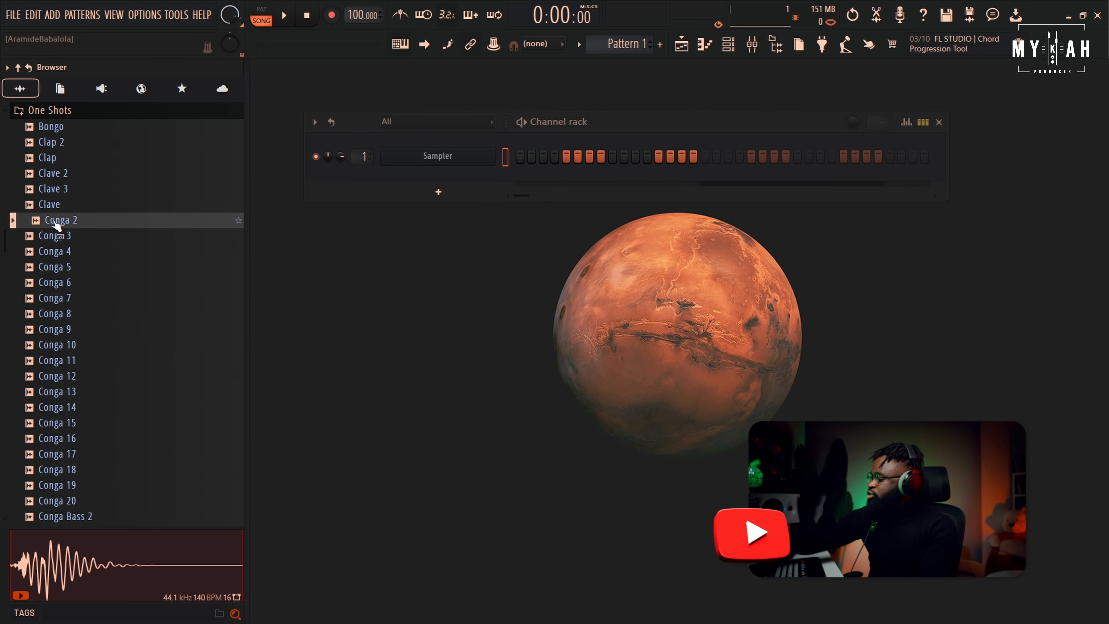
click(57, 282)
click(80, 329)
scroll(82, 333, down, 4)
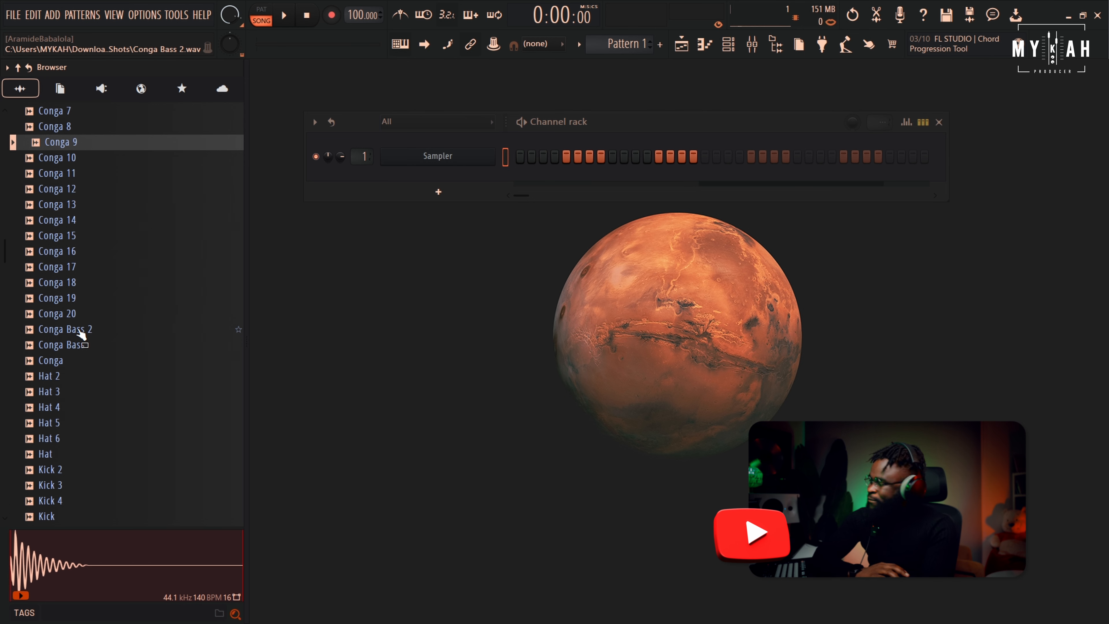
click(70, 330)
click(72, 376)
click(72, 423)
Compare the four kick samples in One Shots and add Kick 2 as a new channel in the channel rack
scroll(74, 456, down, 2)
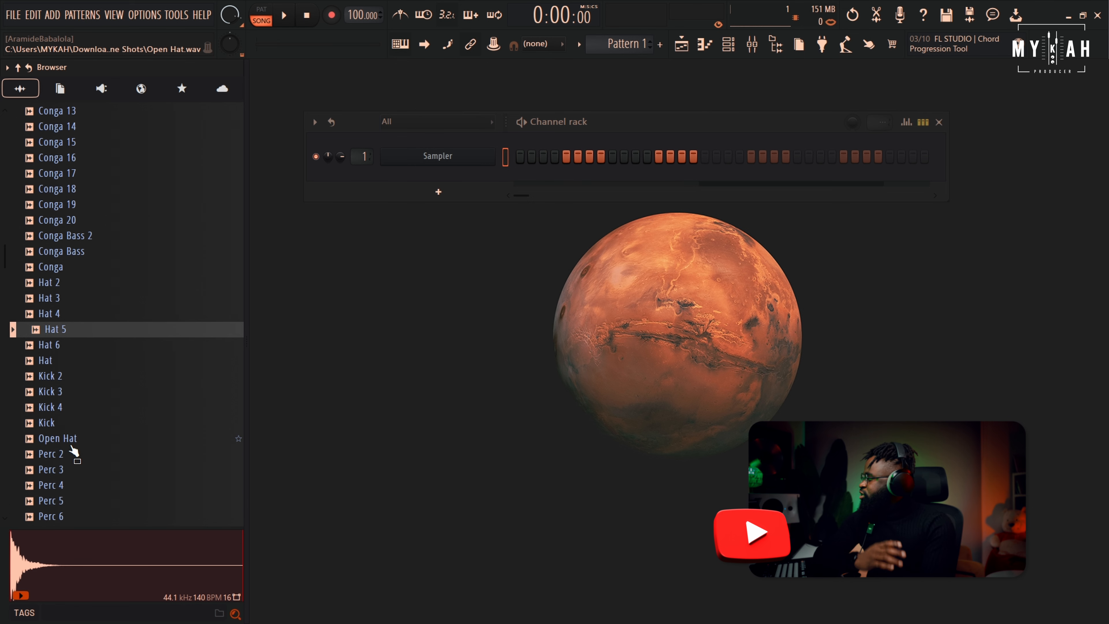
scroll(73, 453, down, 2)
click(53, 329)
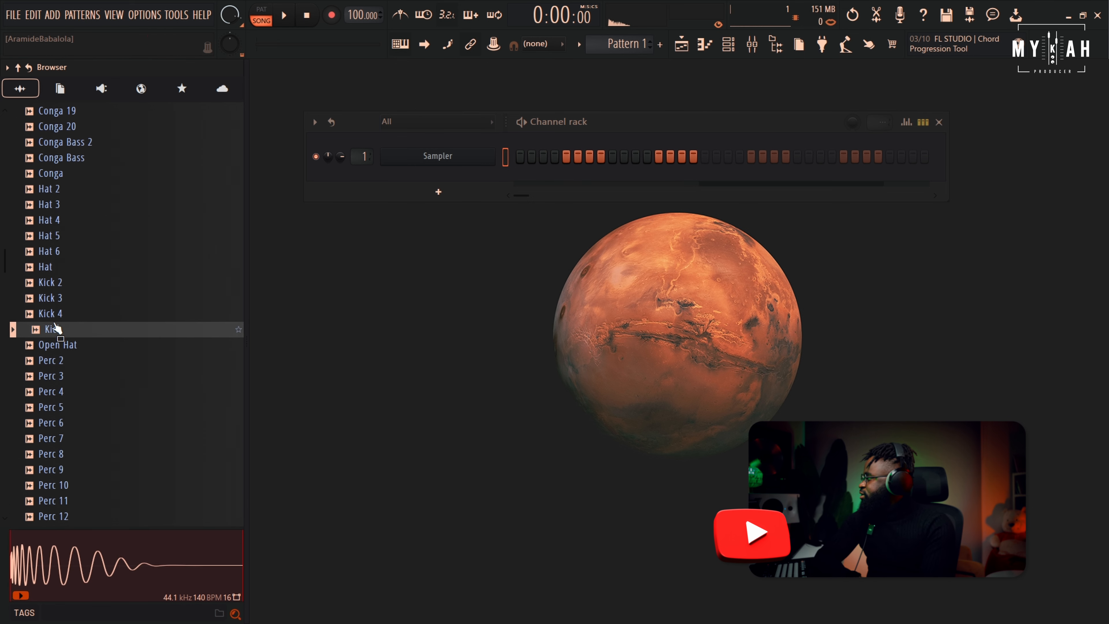
click(54, 313)
click(54, 297)
click(59, 282)
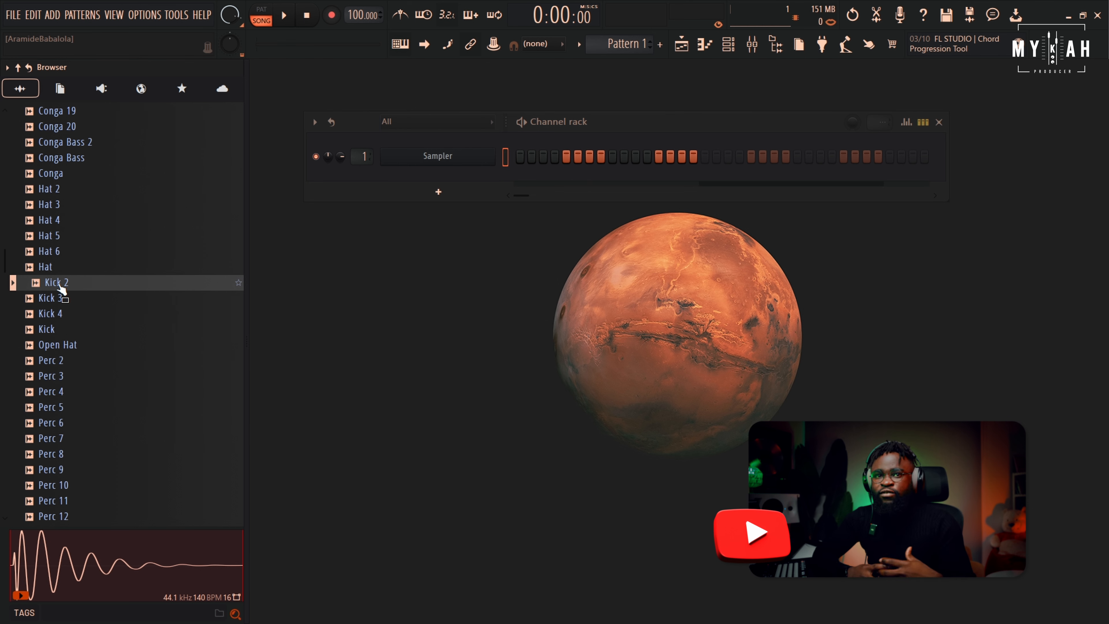
drag(60, 286, 441, 174)
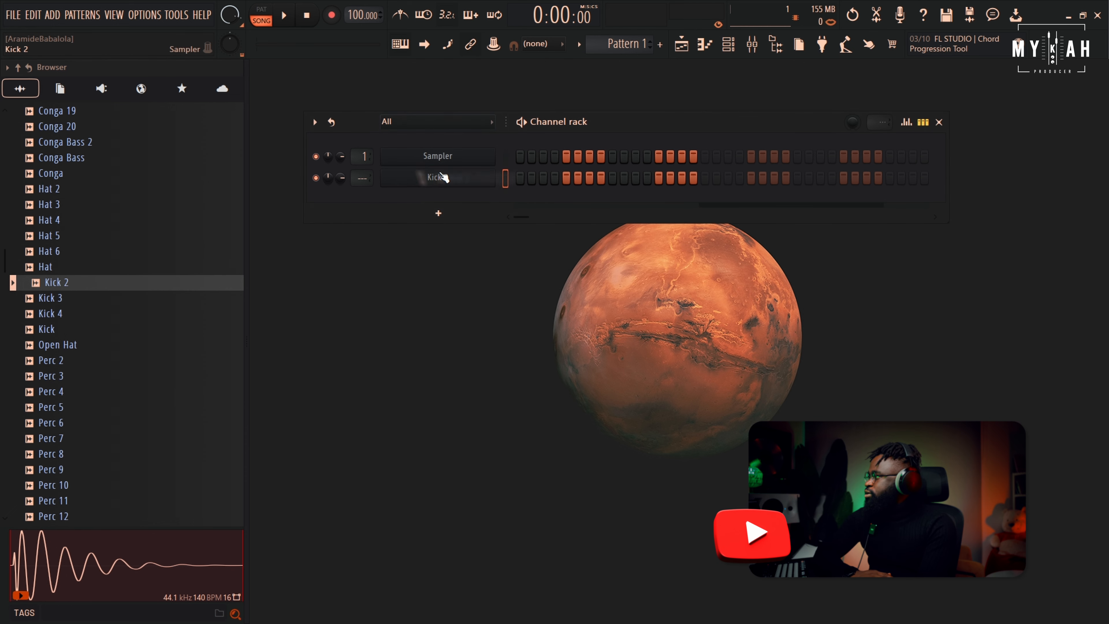
Delete the empty Sampler channel from the channel rack
click(464, 160)
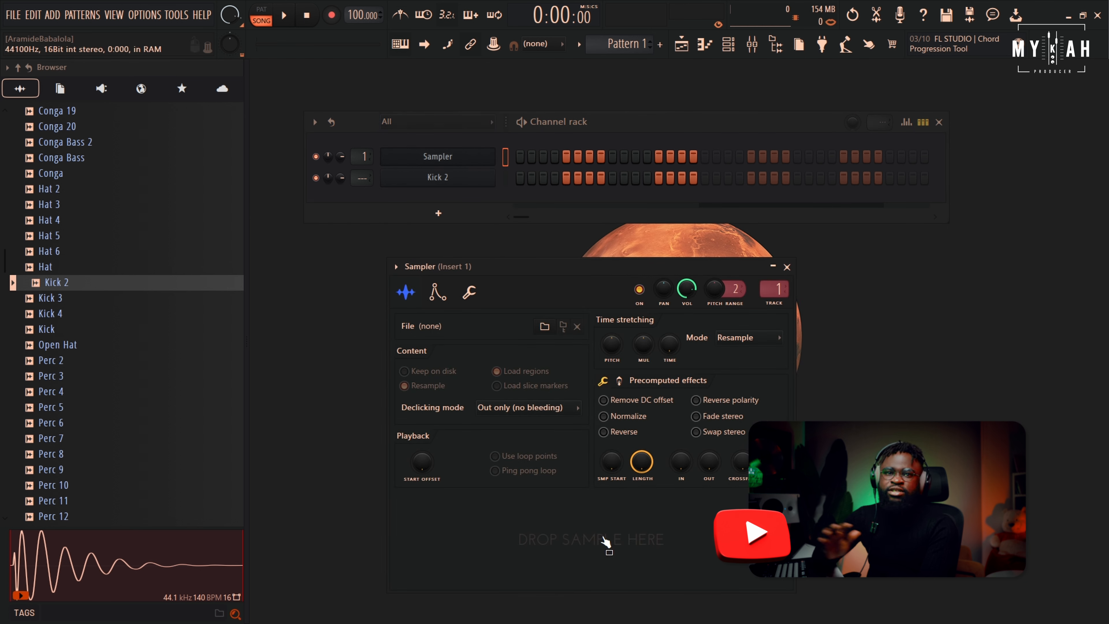
right_click(453, 164)
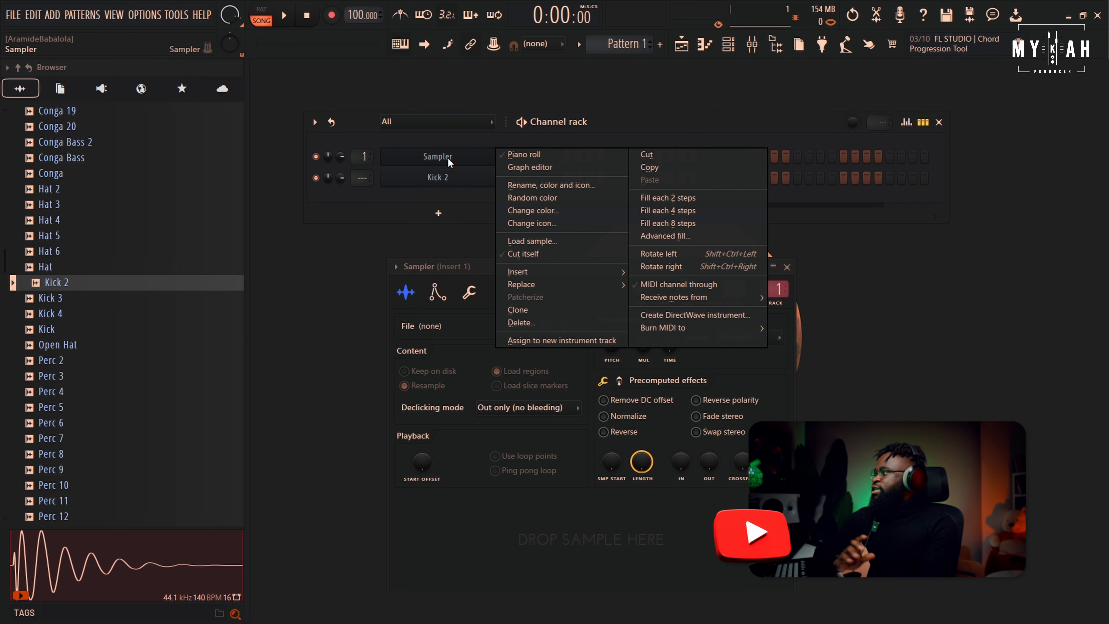
click(542, 321)
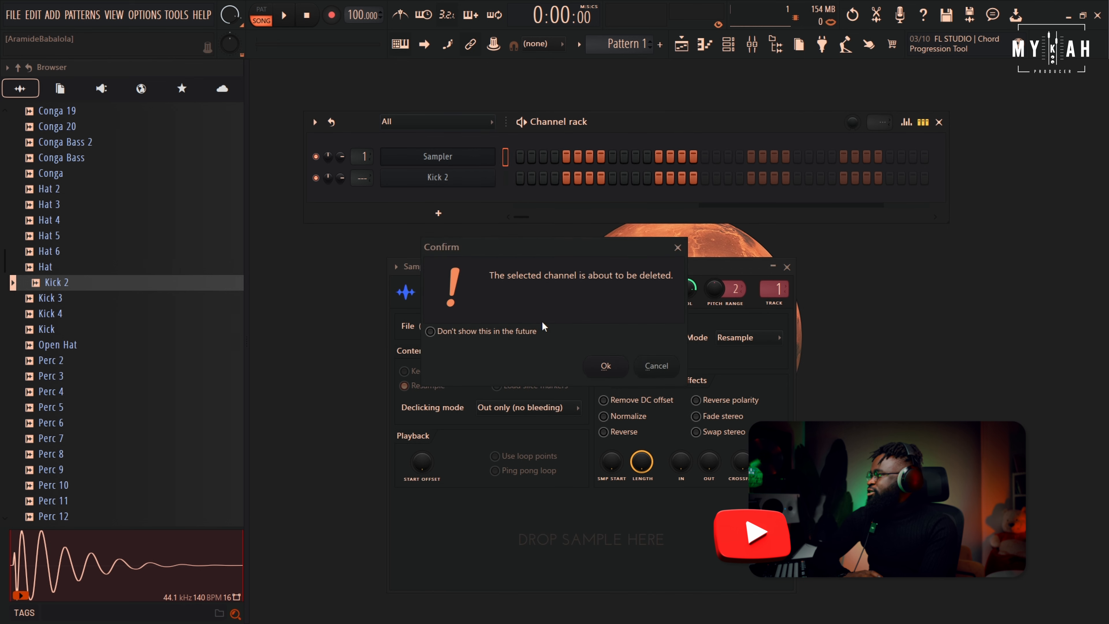
click(605, 366)
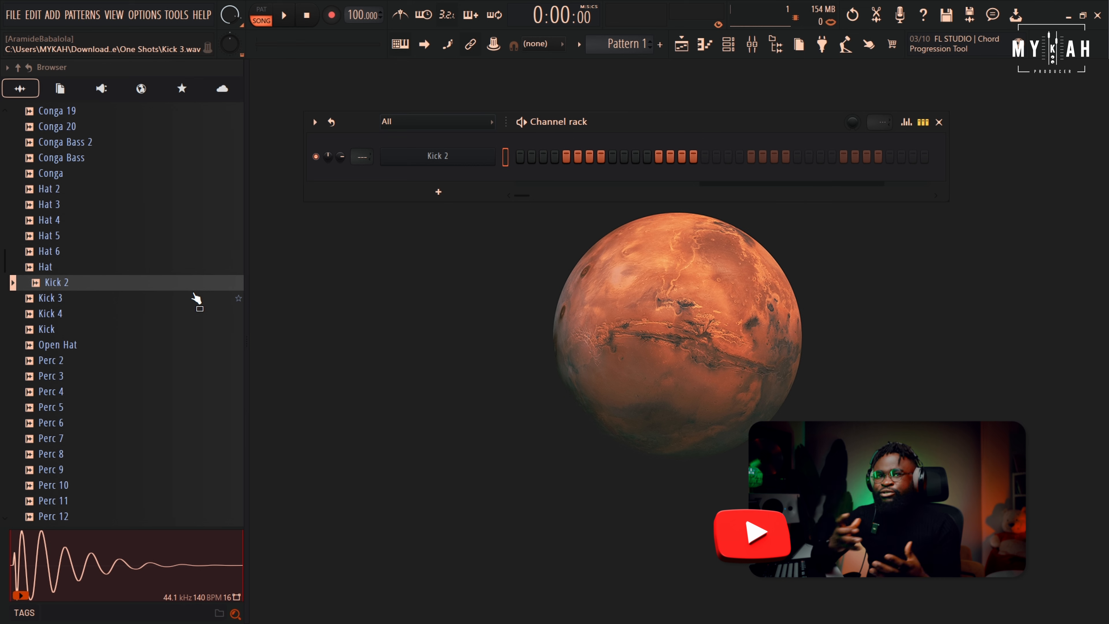
Audition all the rim samples in the One Shots folder, from Rim 2 through Rim 16 and Rim
scroll(101, 301, up, 2)
scroll(117, 307, down, 6)
scroll(115, 303, down, 2)
click(68, 345)
click(60, 330)
click(59, 361)
click(60, 376)
click(60, 391)
click(61, 407)
click(62, 422)
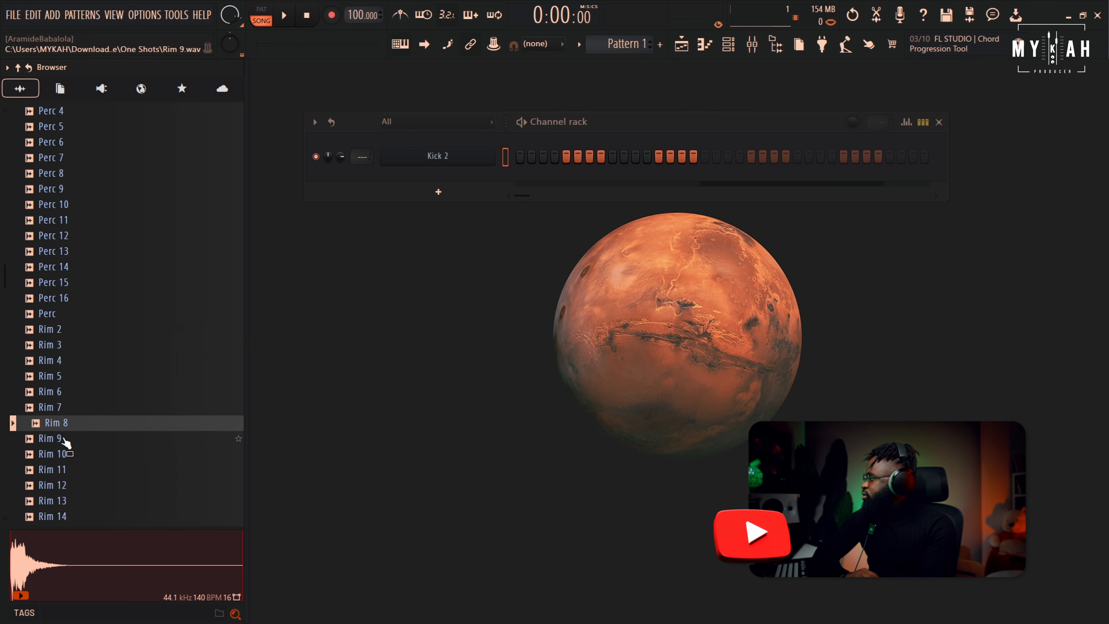
click(64, 438)
click(64, 454)
click(65, 469)
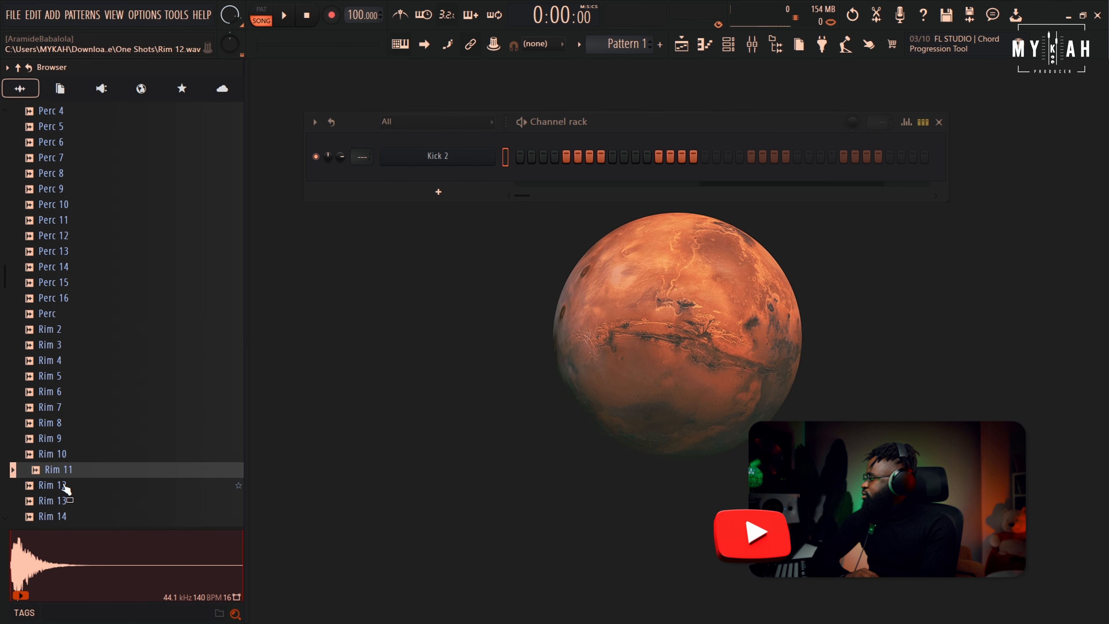
click(65, 486)
click(65, 501)
click(63, 516)
scroll(65, 502, down, 4)
click(58, 349)
click(59, 361)
click(61, 376)
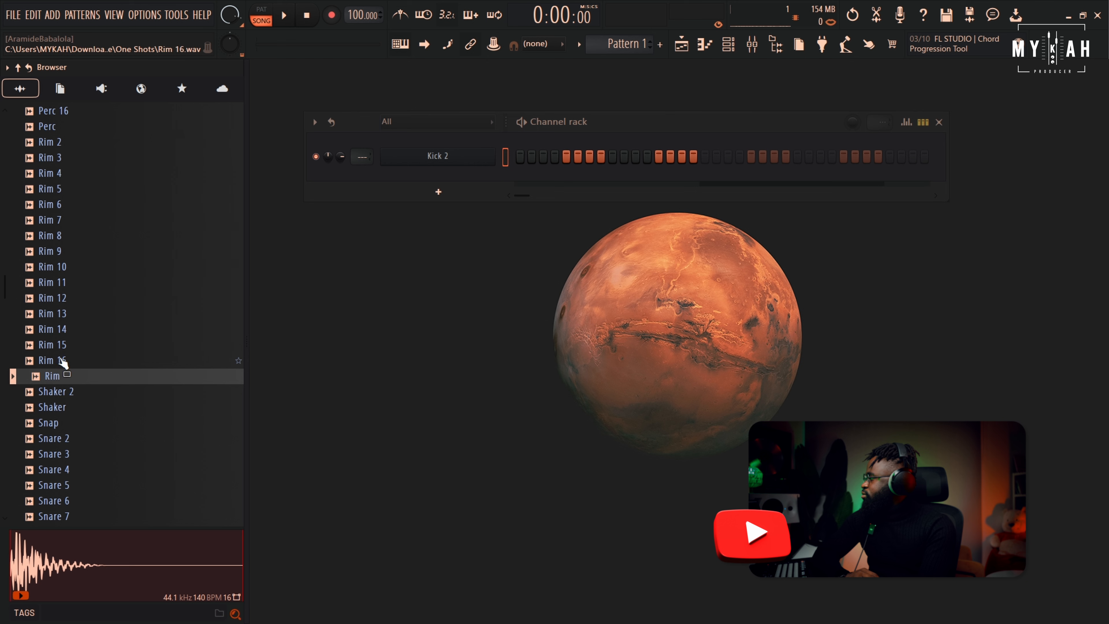
Audition the snap and snare samples and add Snare 9 as a new channel below Kick 2
click(60, 422)
click(61, 438)
click(61, 454)
click(60, 485)
click(60, 501)
scroll(61, 500, down, 4)
click(62, 360)
drag(62, 361, 456, 172)
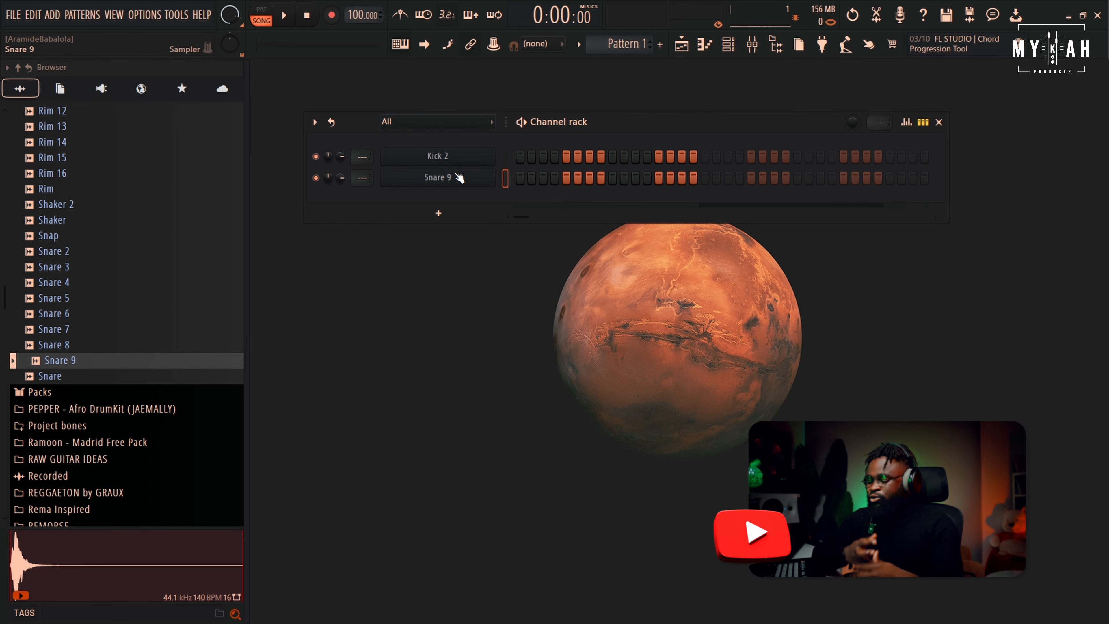
Audition the conga samples in the One Shots folder, from Conga 10 through Conga 20
scroll(85, 308, up, 2)
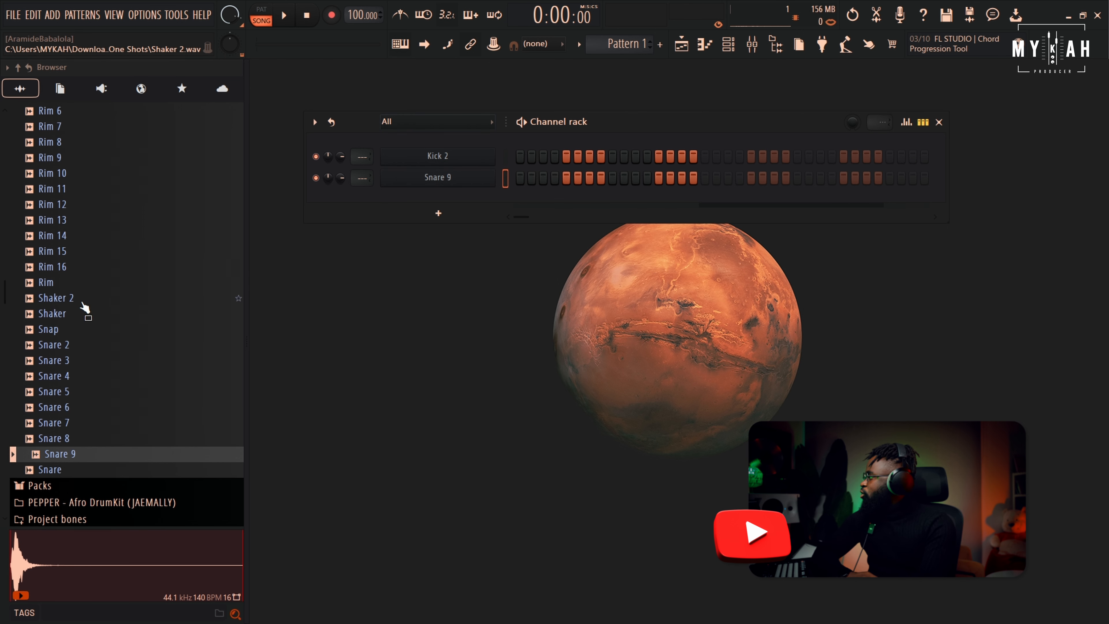
scroll(83, 297, up, 15)
scroll(71, 257, up, 1)
click(70, 251)
click(74, 220)
click(74, 173)
click(74, 158)
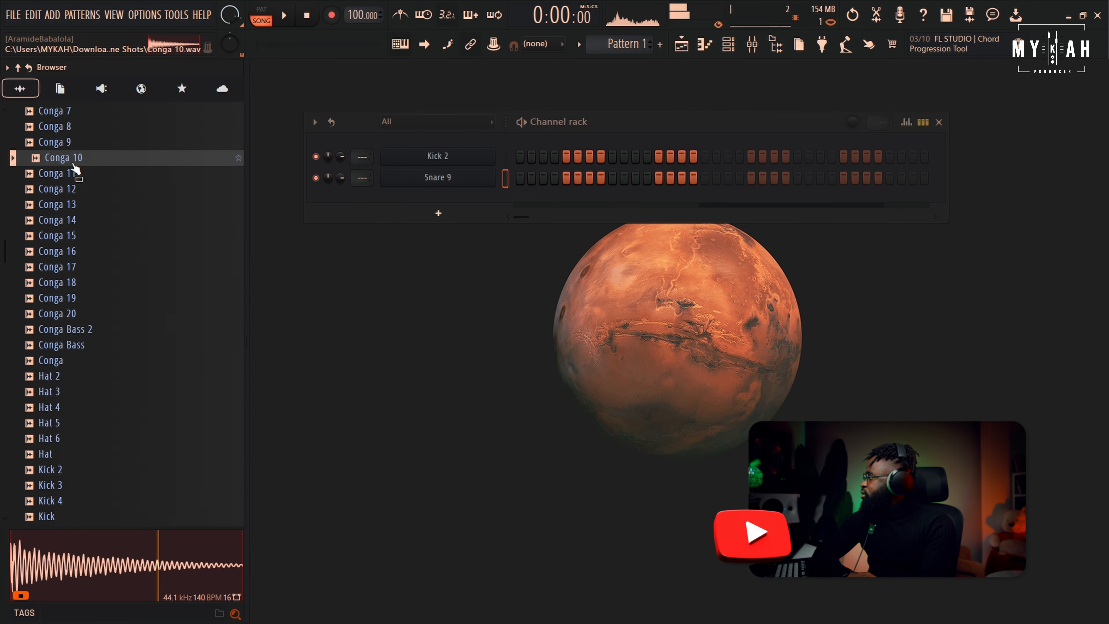
click(70, 192)
click(67, 224)
click(68, 236)
click(68, 251)
click(67, 267)
click(67, 282)
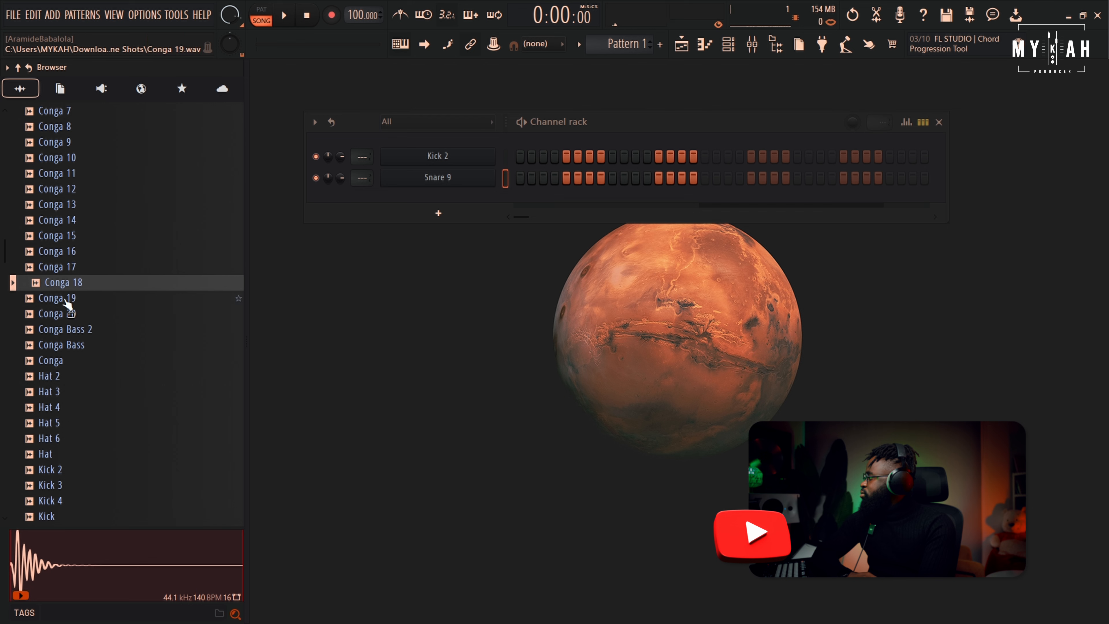
click(68, 298)
click(68, 313)
Compare Conga Bass 2 with Conga Bass and add Conga Bass 2 as a new channel below Snare 9
click(67, 329)
click(66, 344)
click(67, 329)
drag(74, 332, 462, 197)
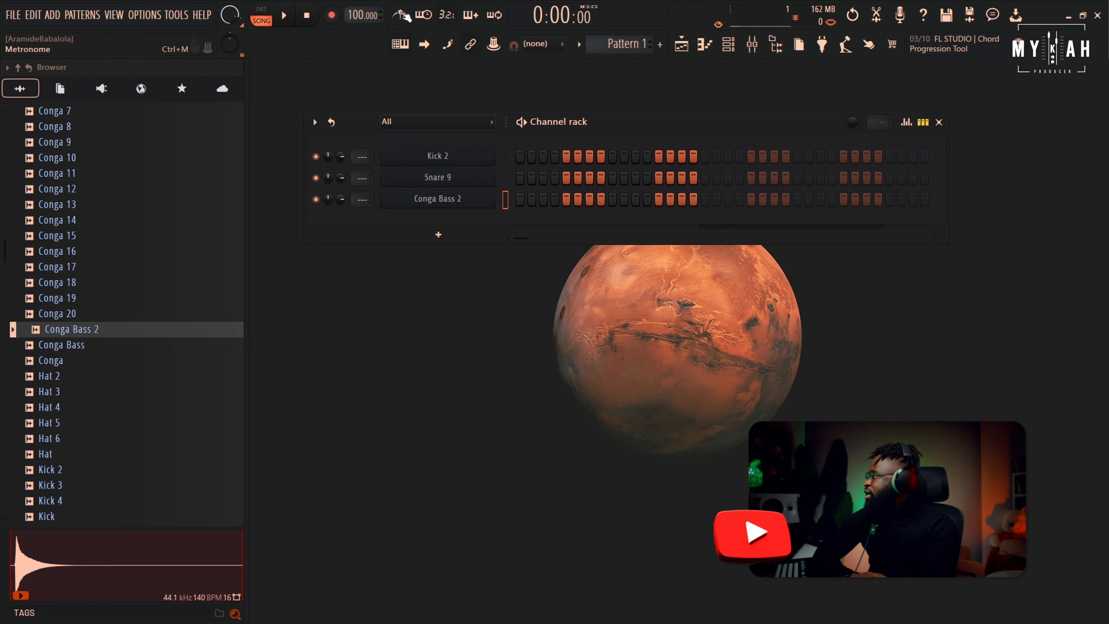
Play the project briefly in song mode and stop playback
click(286, 16)
click(287, 18)
click(288, 18)
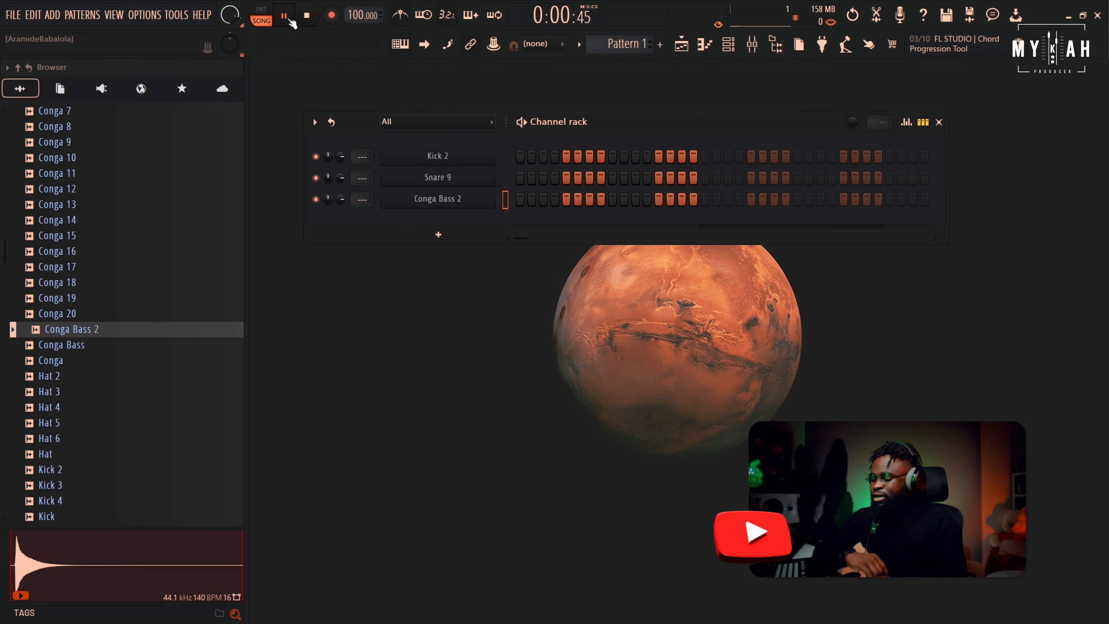
click(312, 18)
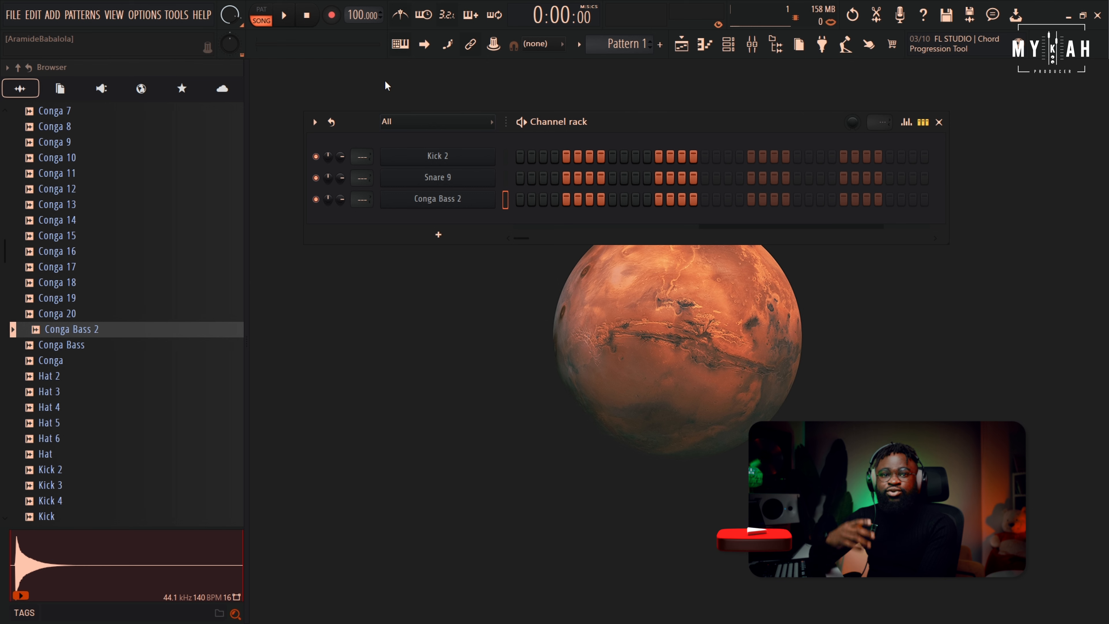
Fill the Kick 2 channel with a hit on every fourth step and play the pattern
right_click(443, 161)
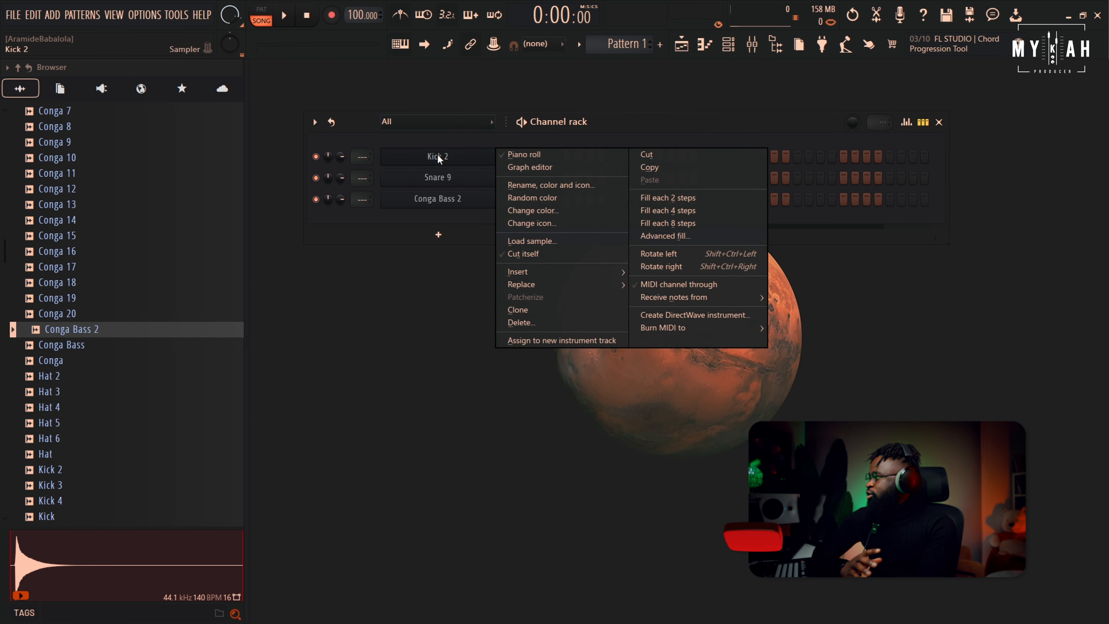
click(673, 209)
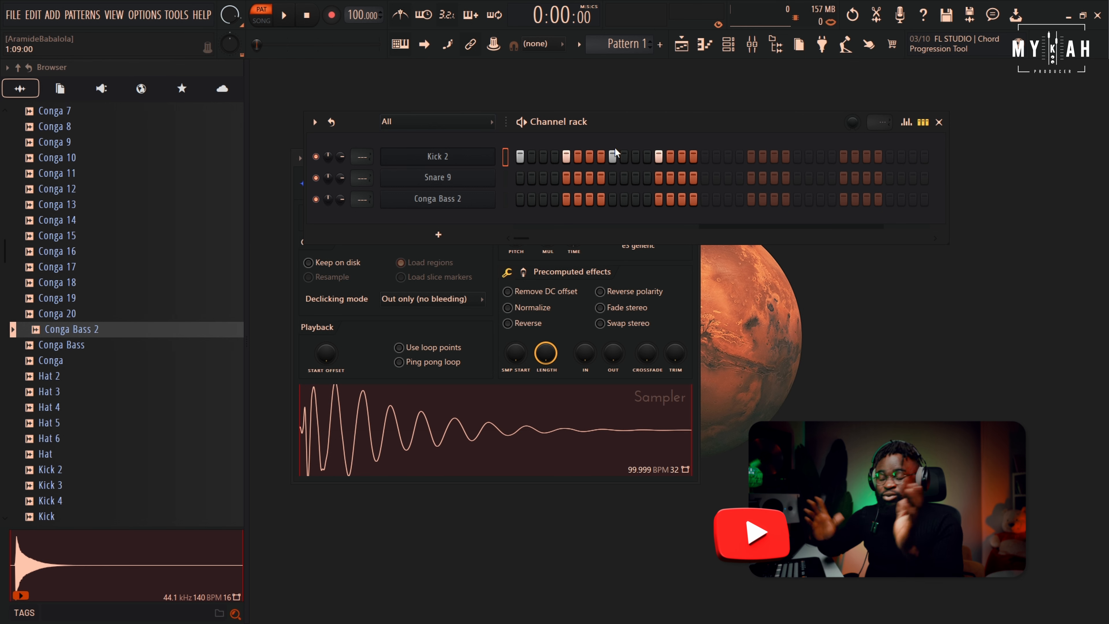
key(space)
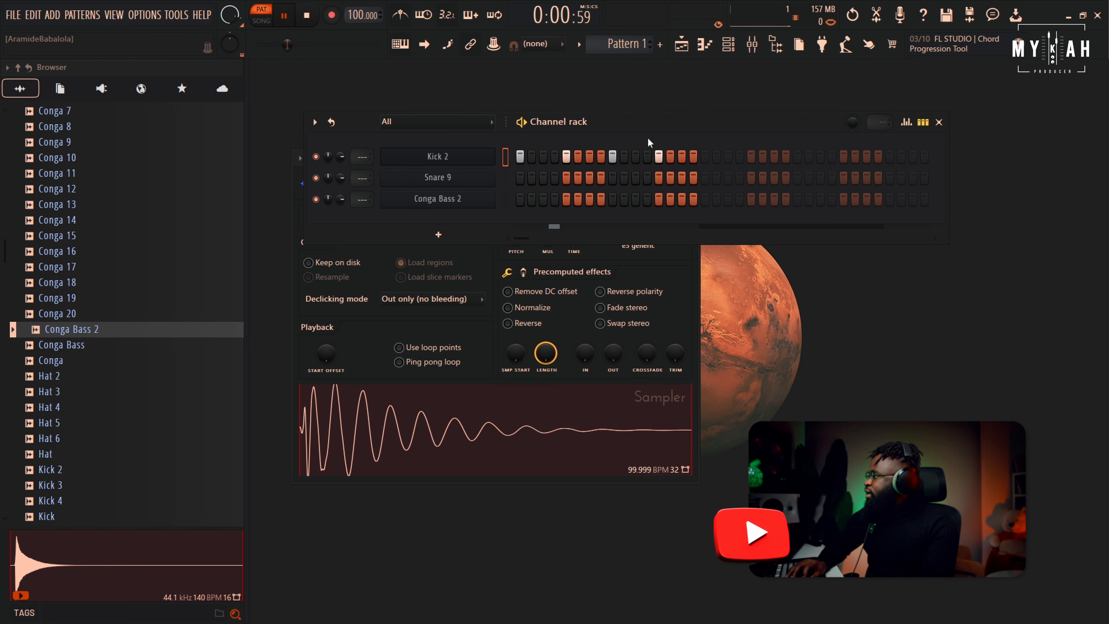
key(space)
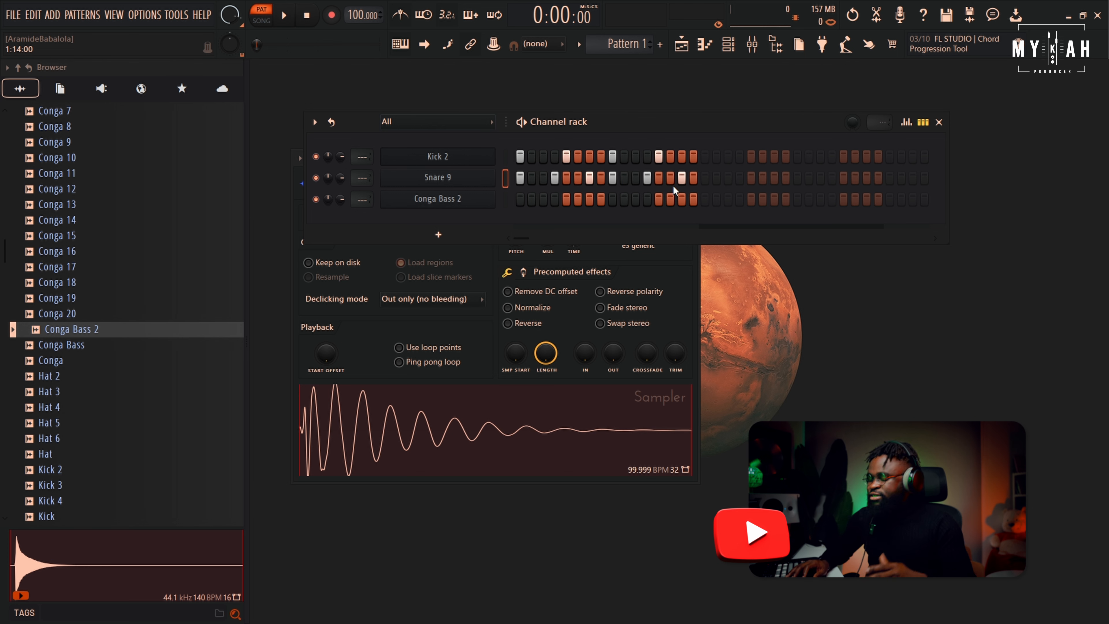
Play the kick and snare pattern repeatedly and inspect the Snare 9 channel's sampler settings
key(space)
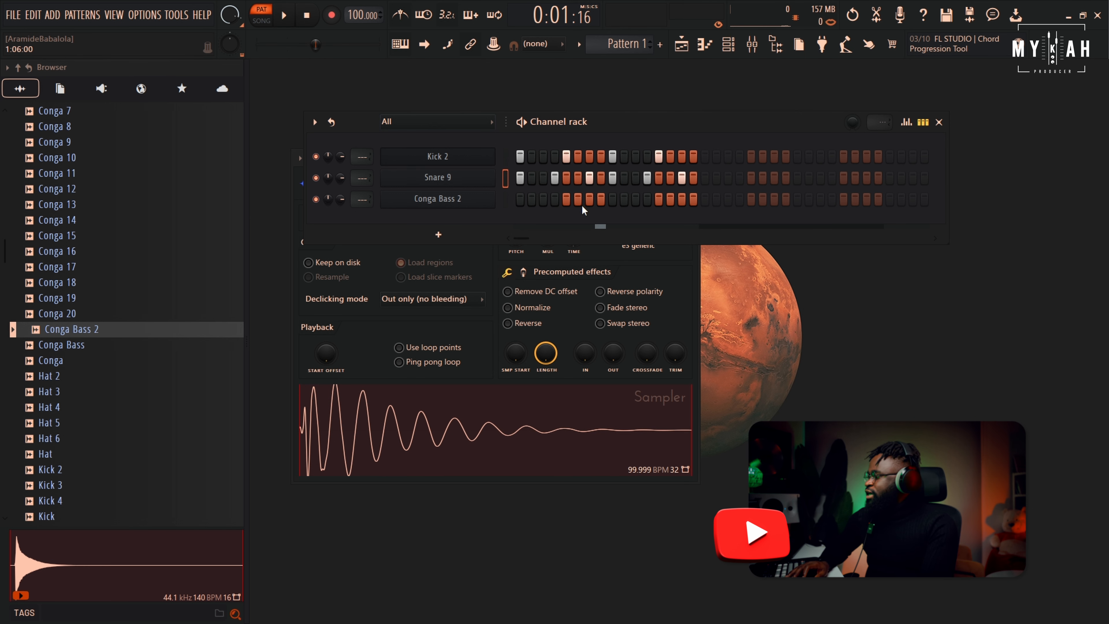
click(441, 178)
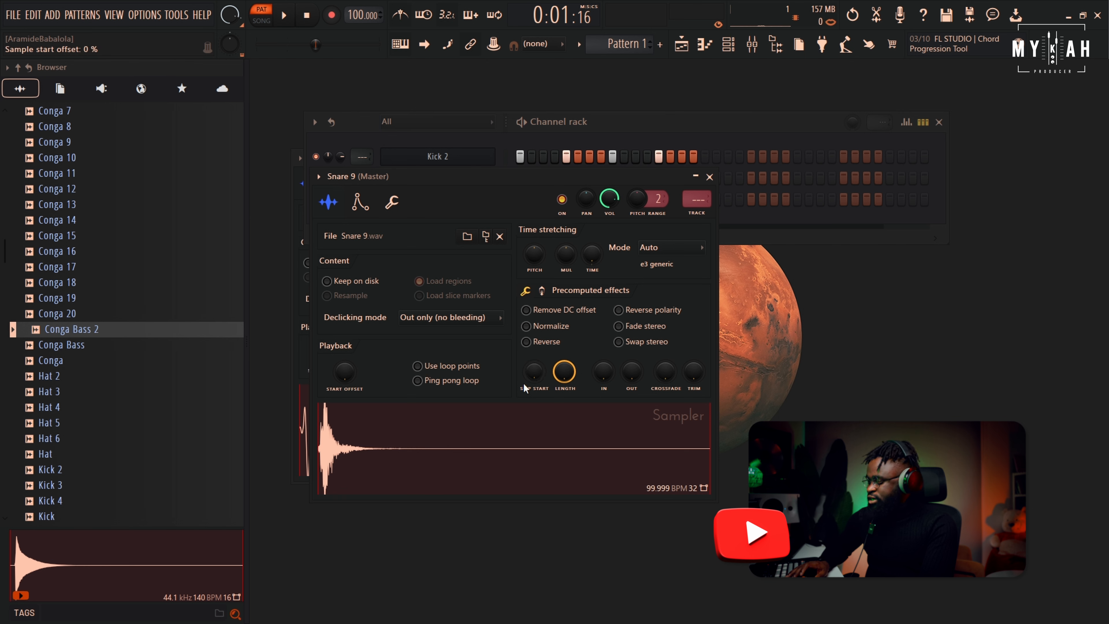
key(space)
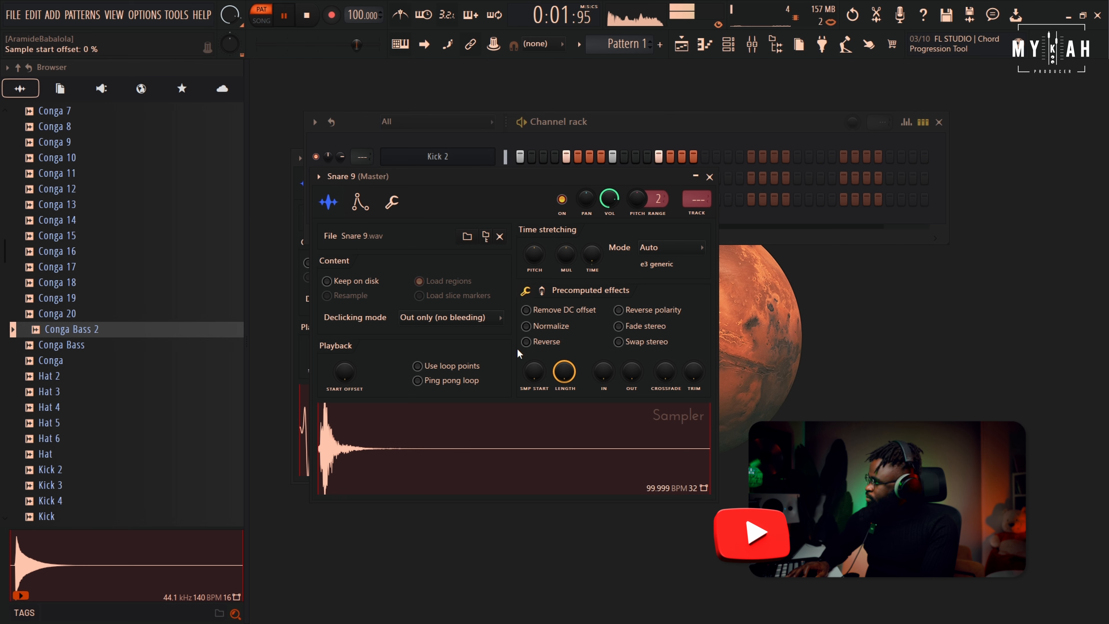
key(space)
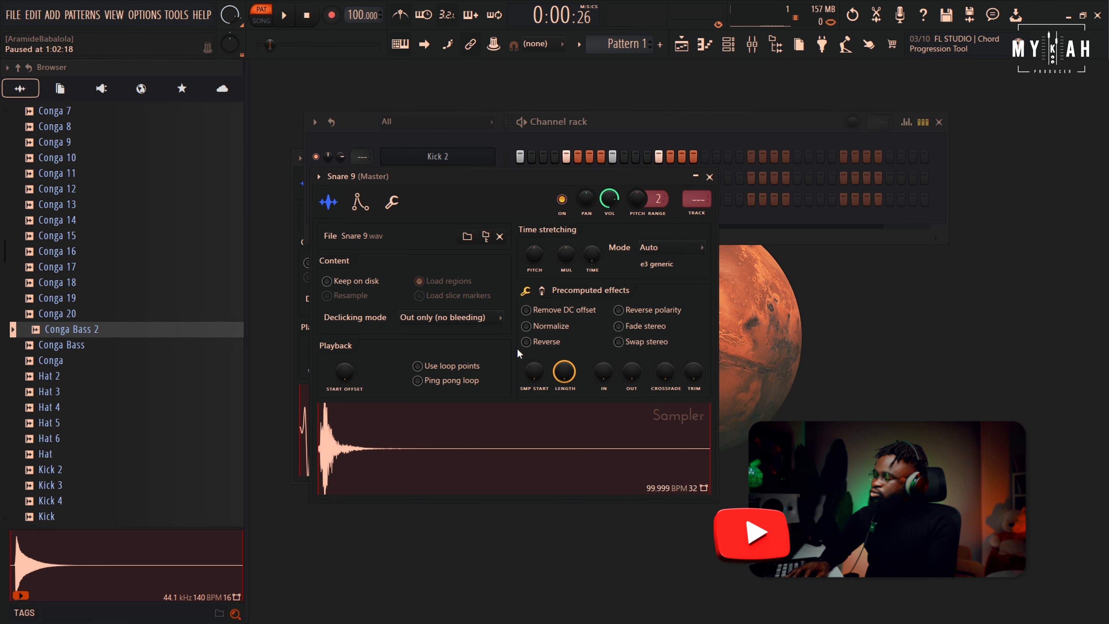
drag(769, 129, 777, 128)
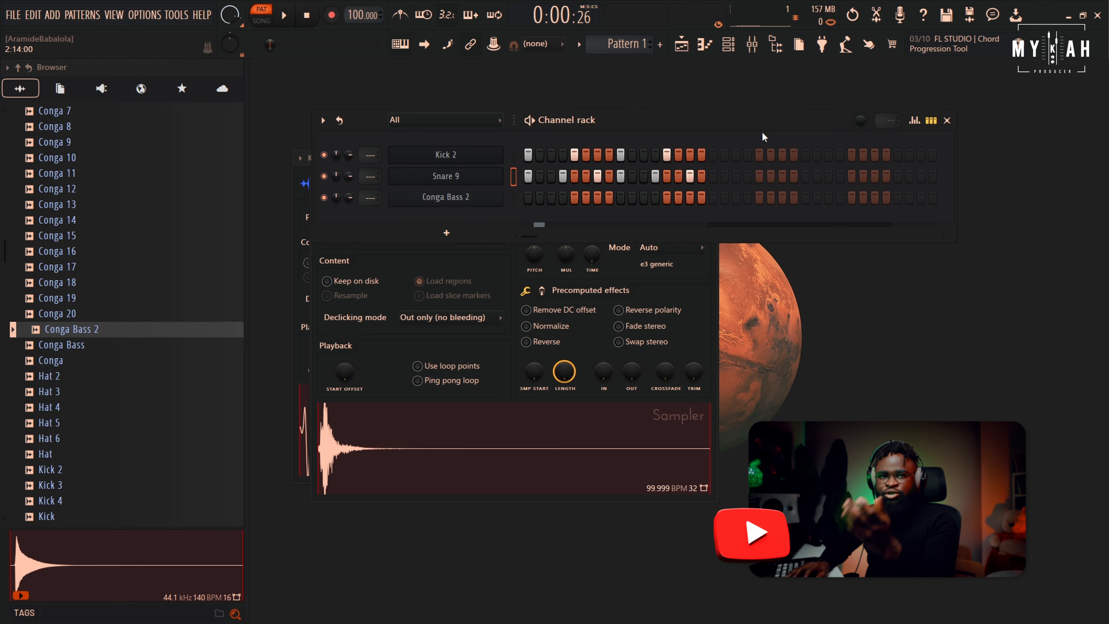
key(space)
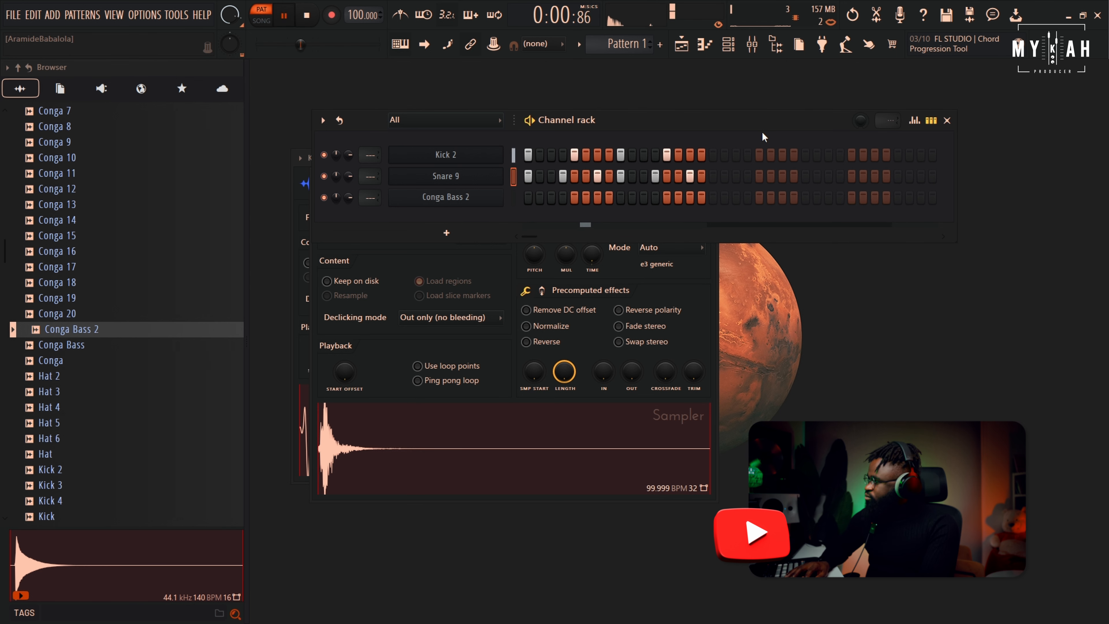
key(space)
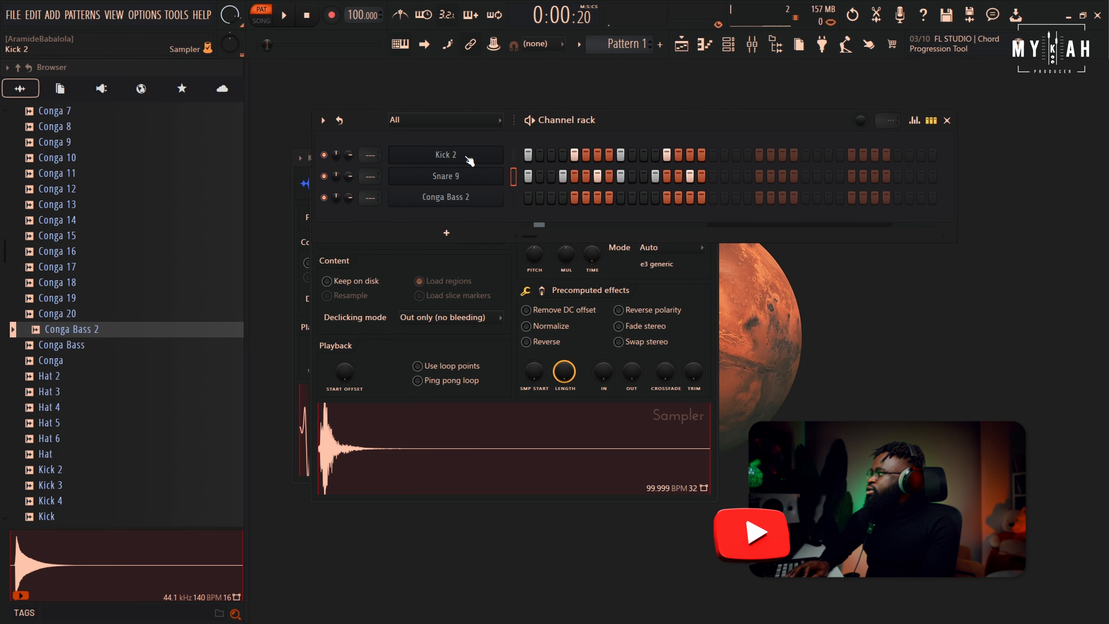
Inspect the Kick 2 channel's stretching modes and audition the original Kick 2 sample in the browser for comparison
click(463, 154)
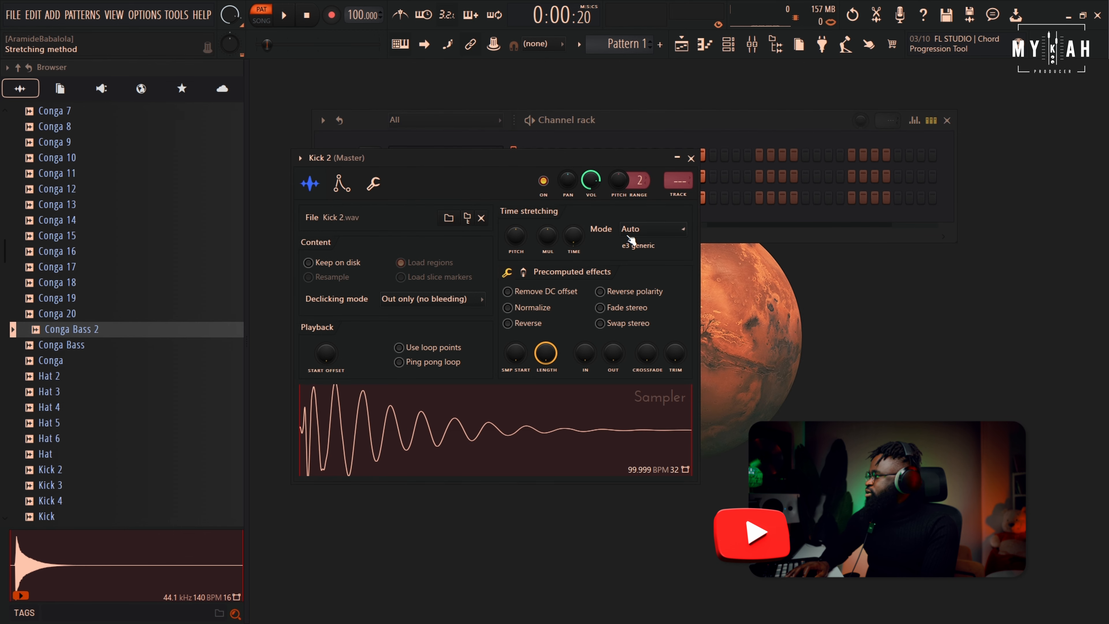
click(637, 232)
click(594, 214)
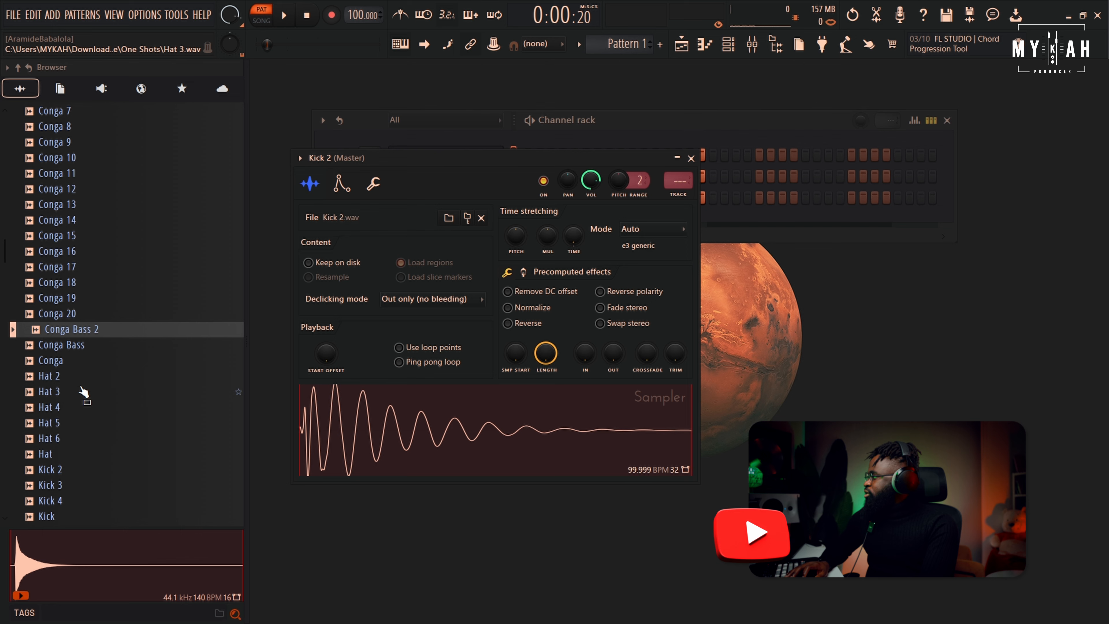
scroll(81, 426, down, 2)
click(60, 377)
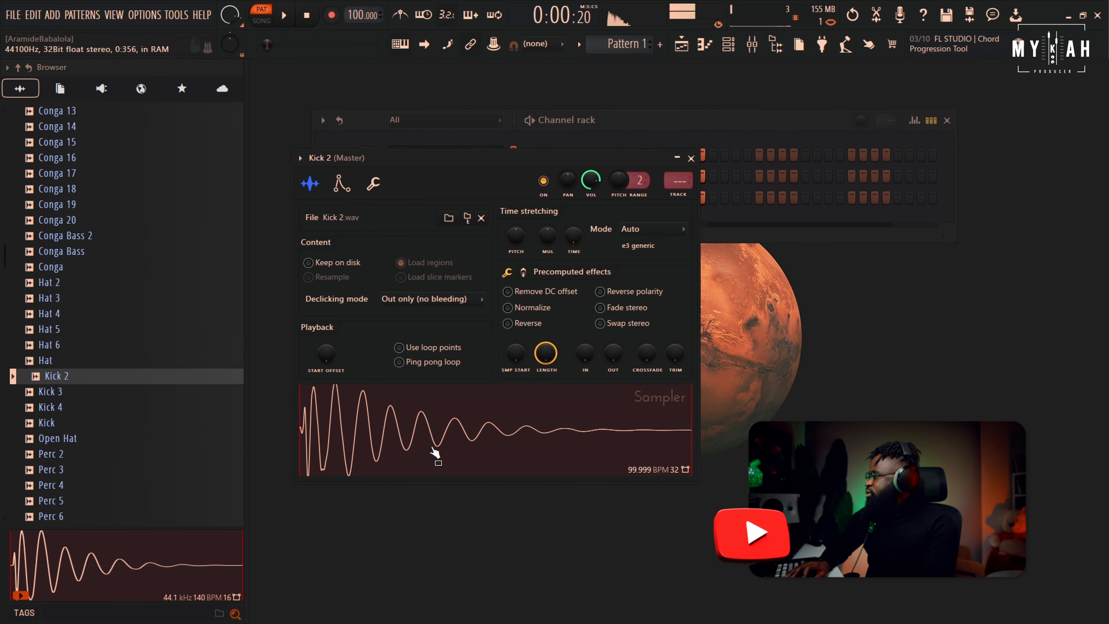
Set the Kick 2 channel's time-stretching mode to Resample, and audition the kick alone and in the pattern
click(646, 229)
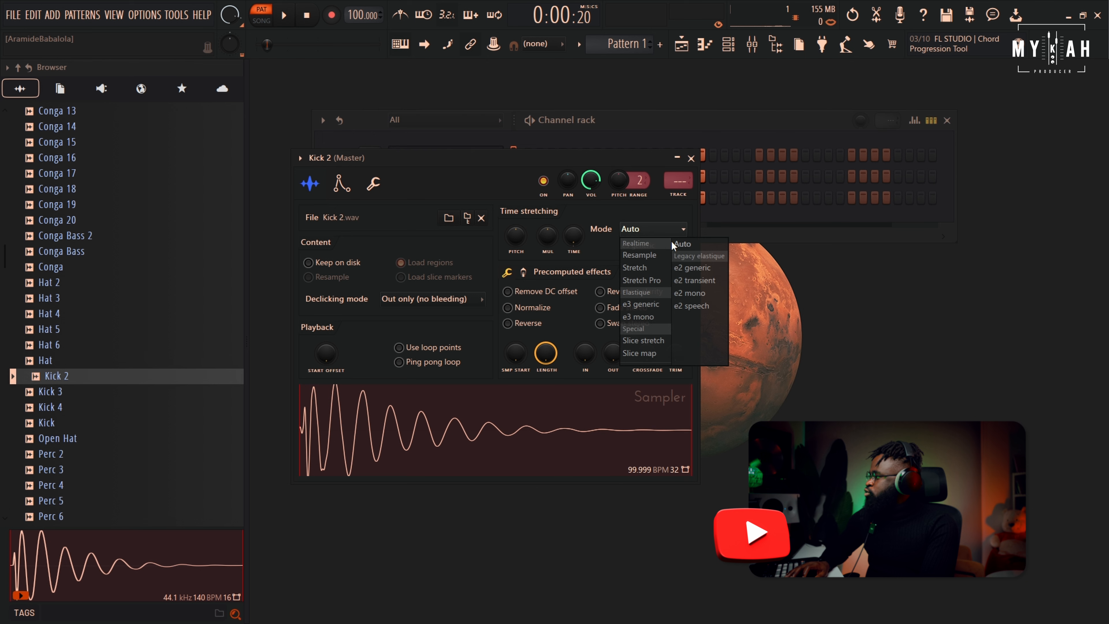
click(652, 256)
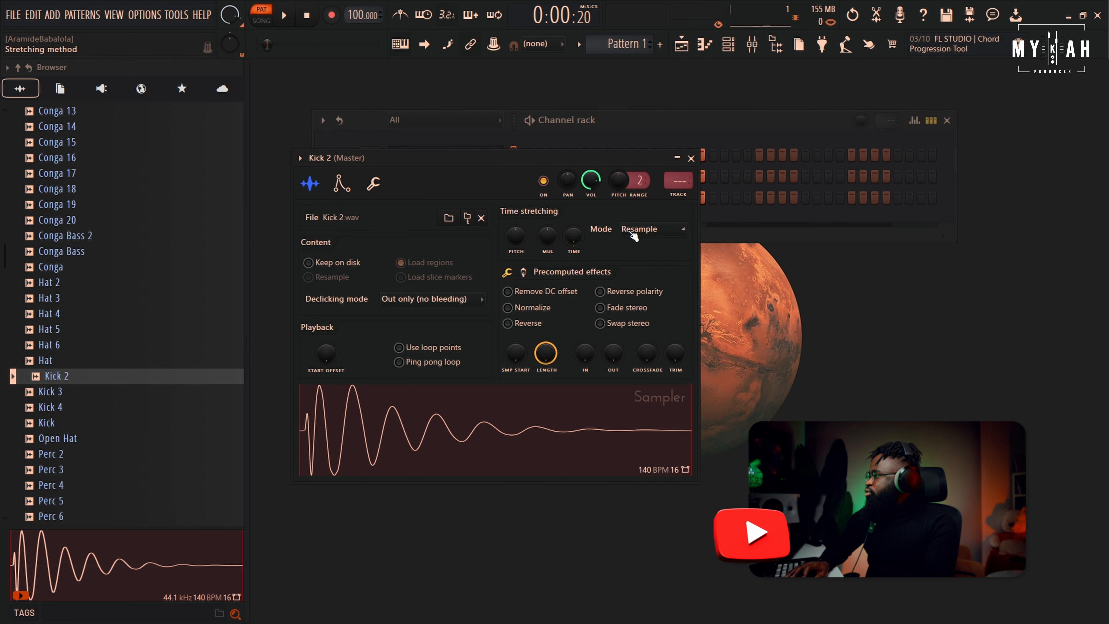
click(524, 421)
key(space)
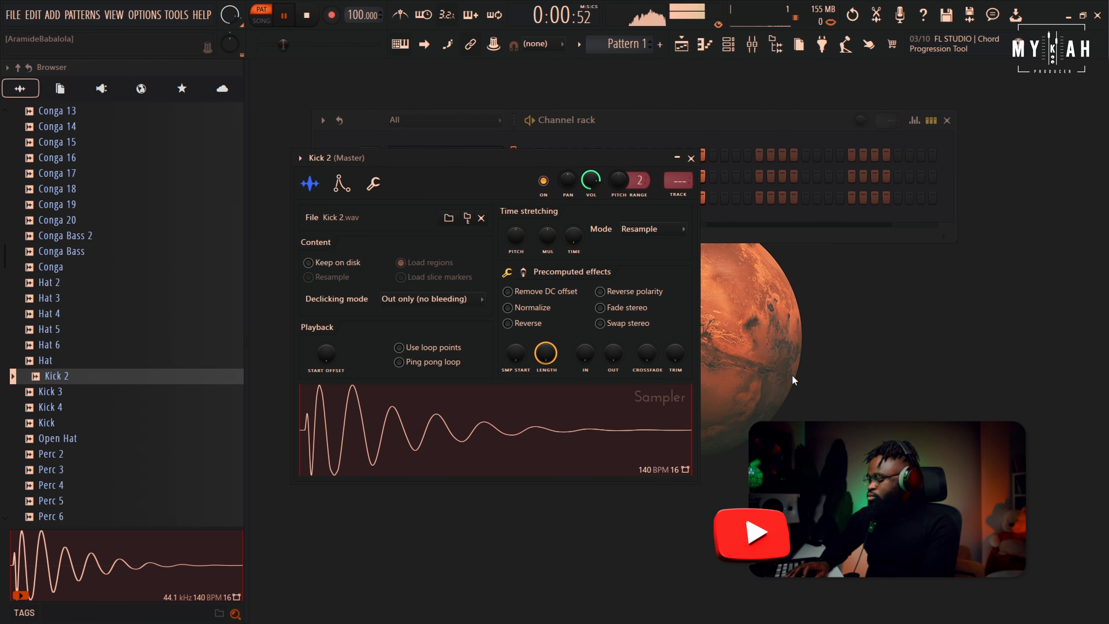
key(space)
Raise the quick fade out of the Snare 9 sample to 100% and play the pattern to check it
click(769, 119)
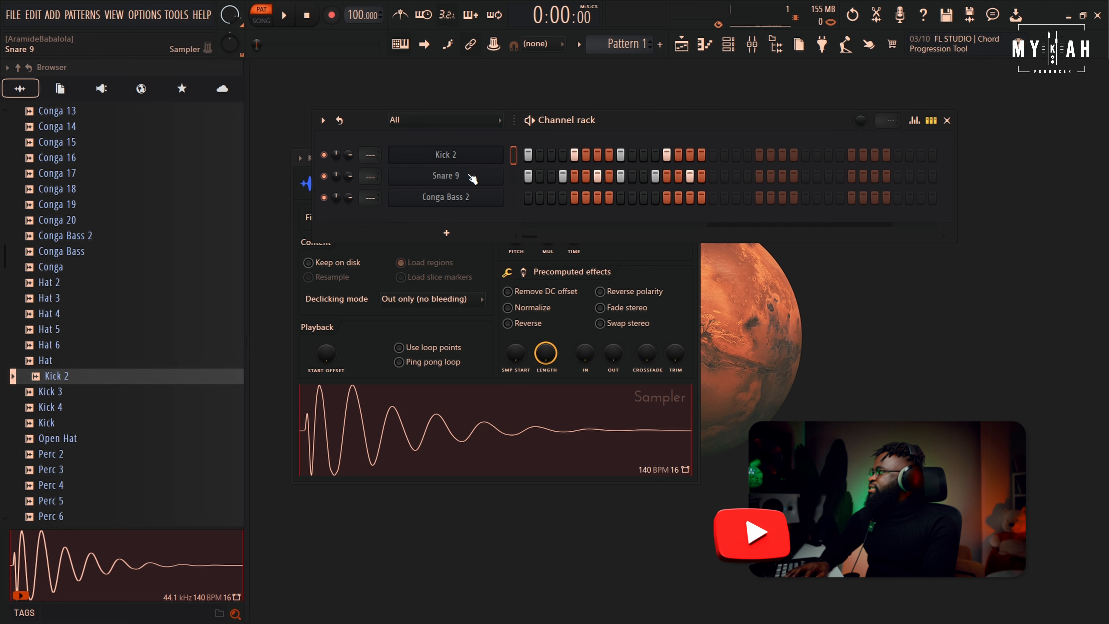
click(446, 176)
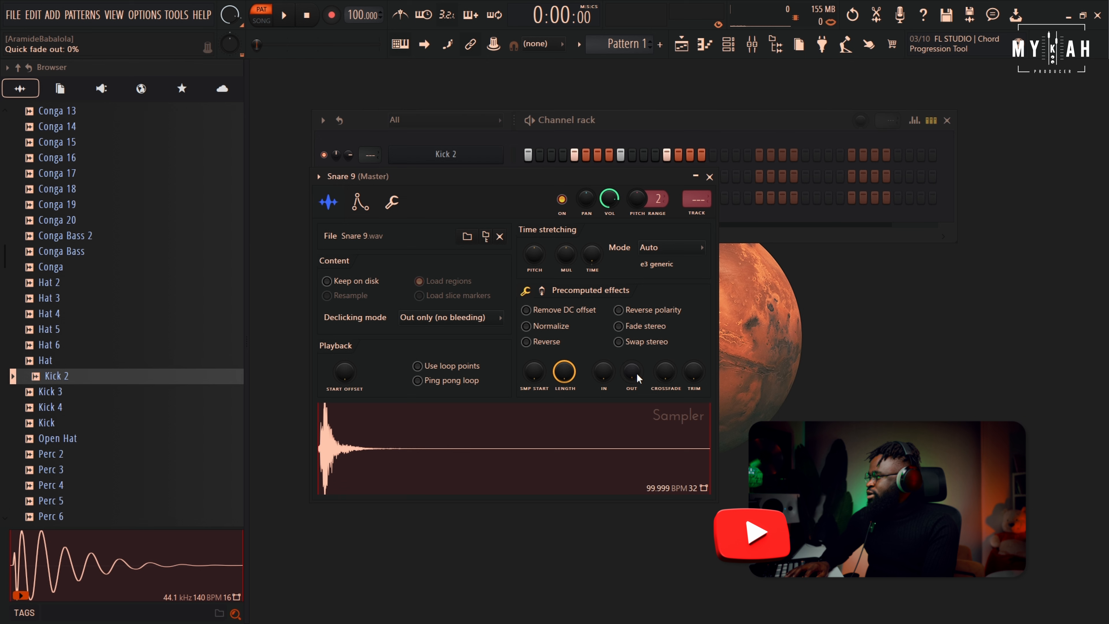
drag(631, 372, 632, 353)
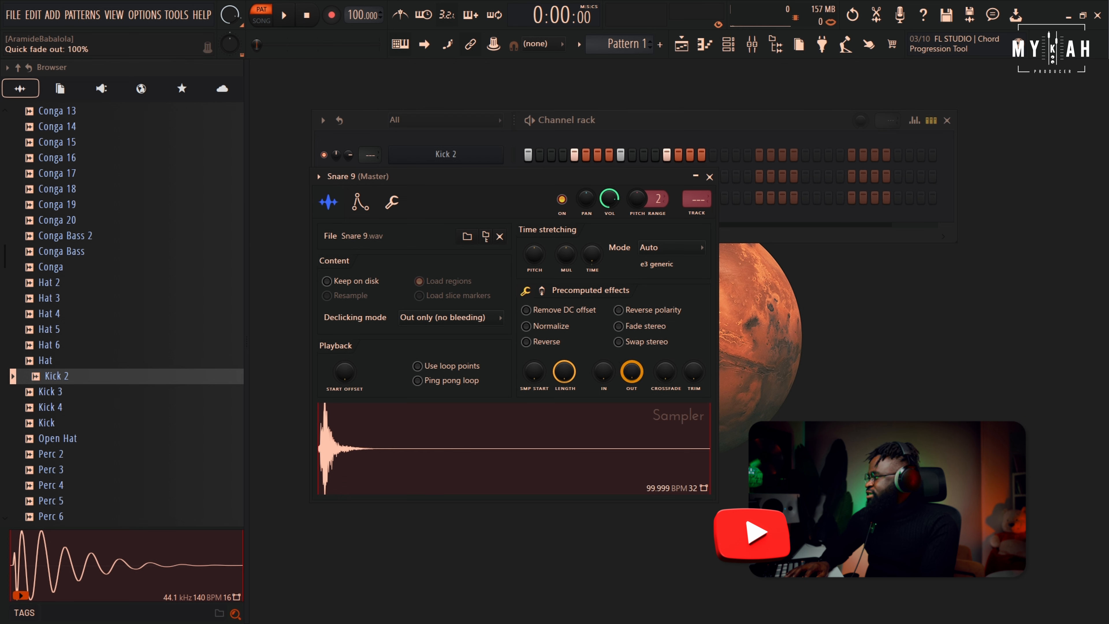
key(space)
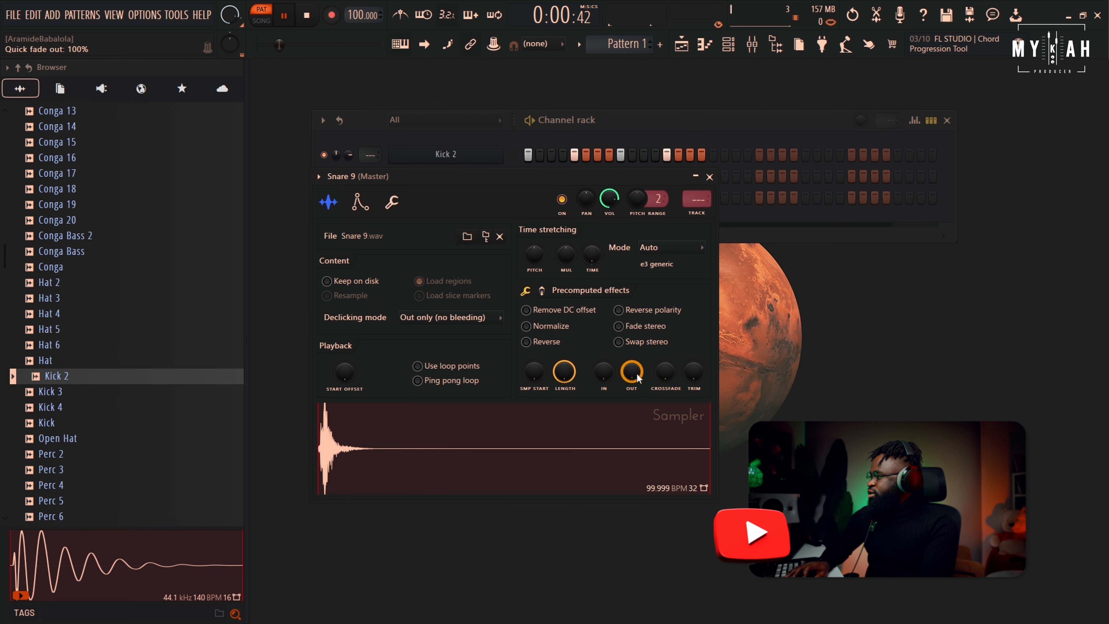
key(space)
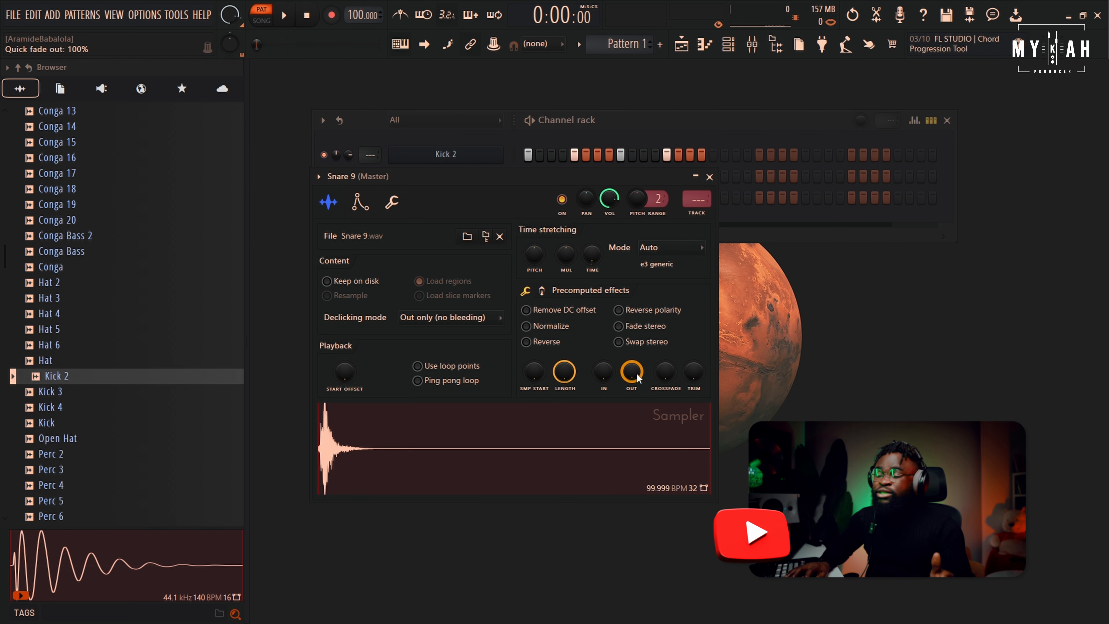
key(space)
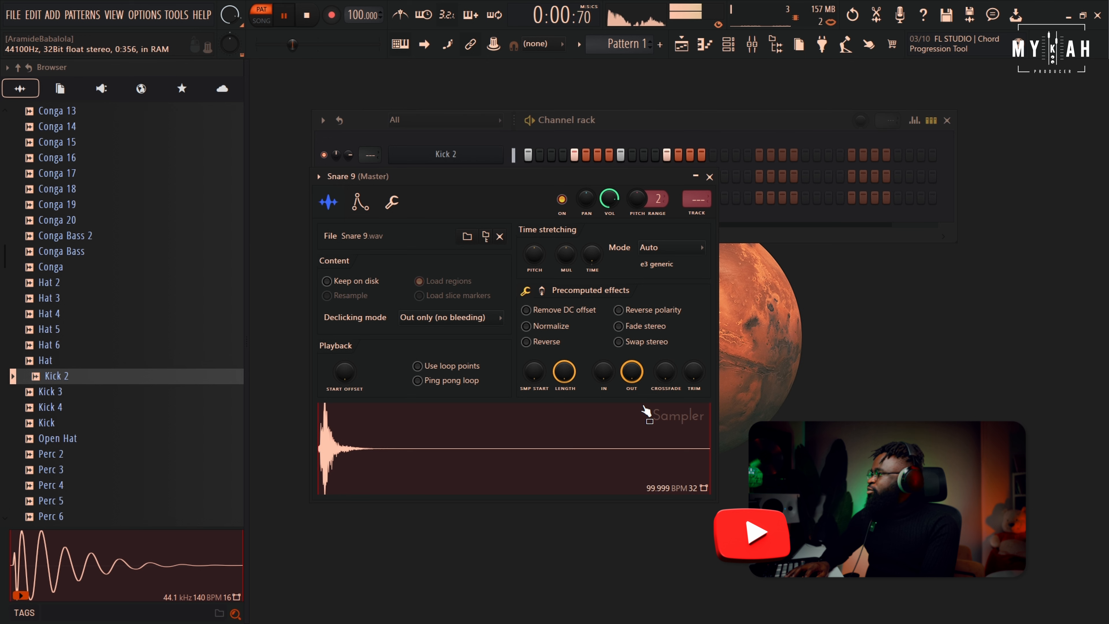
key(space)
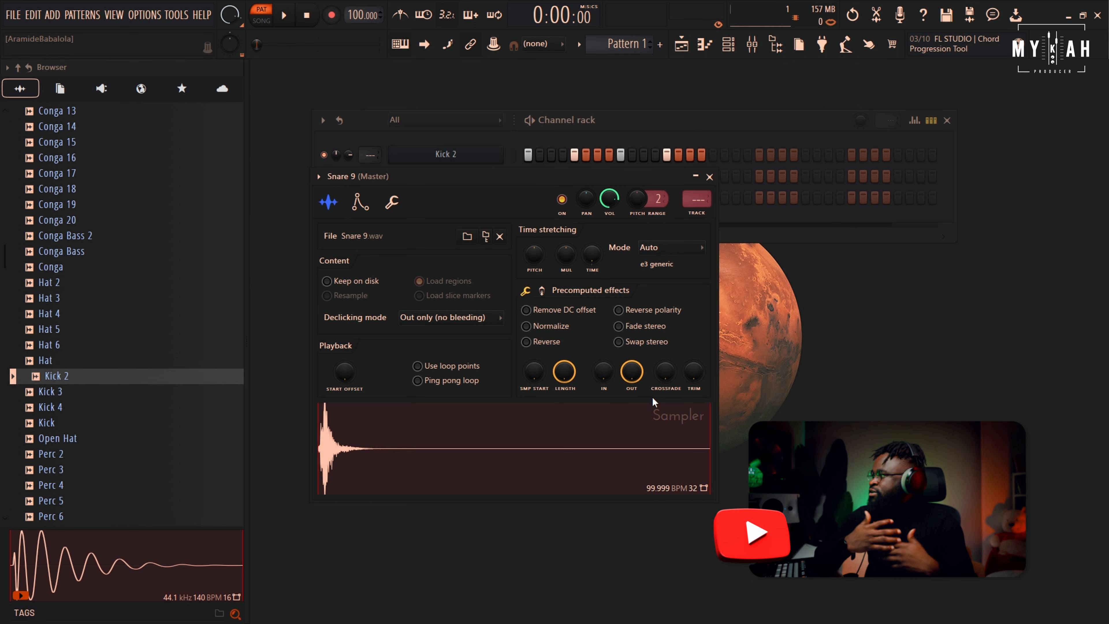
Raise the velocity of all Snare 9 steps to the maximum in the graph editor and play the pattern
click(745, 138)
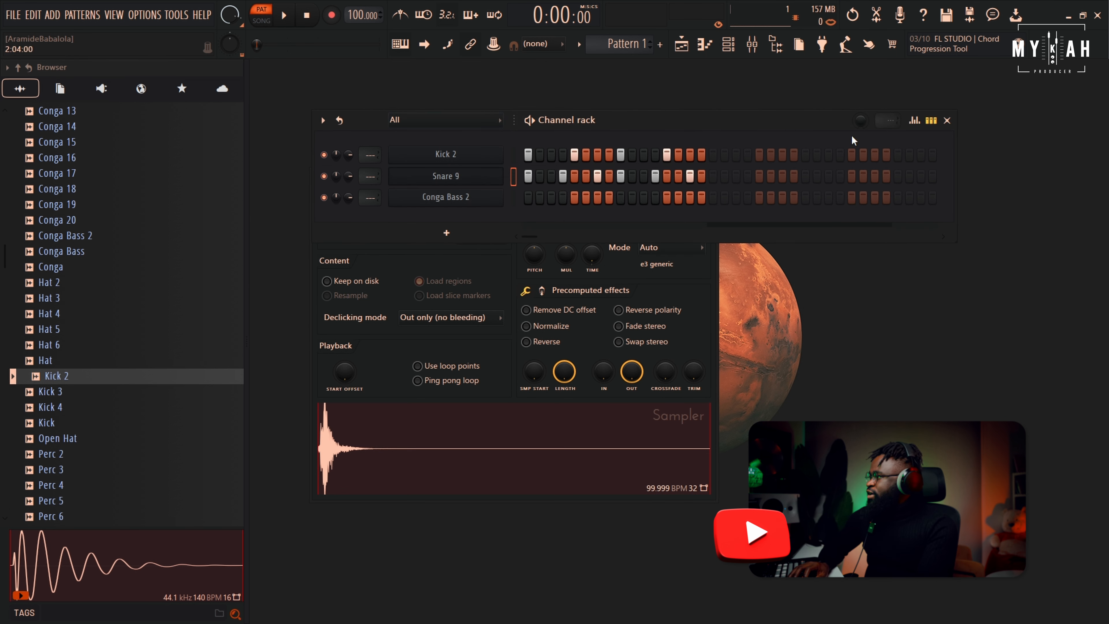
click(915, 120)
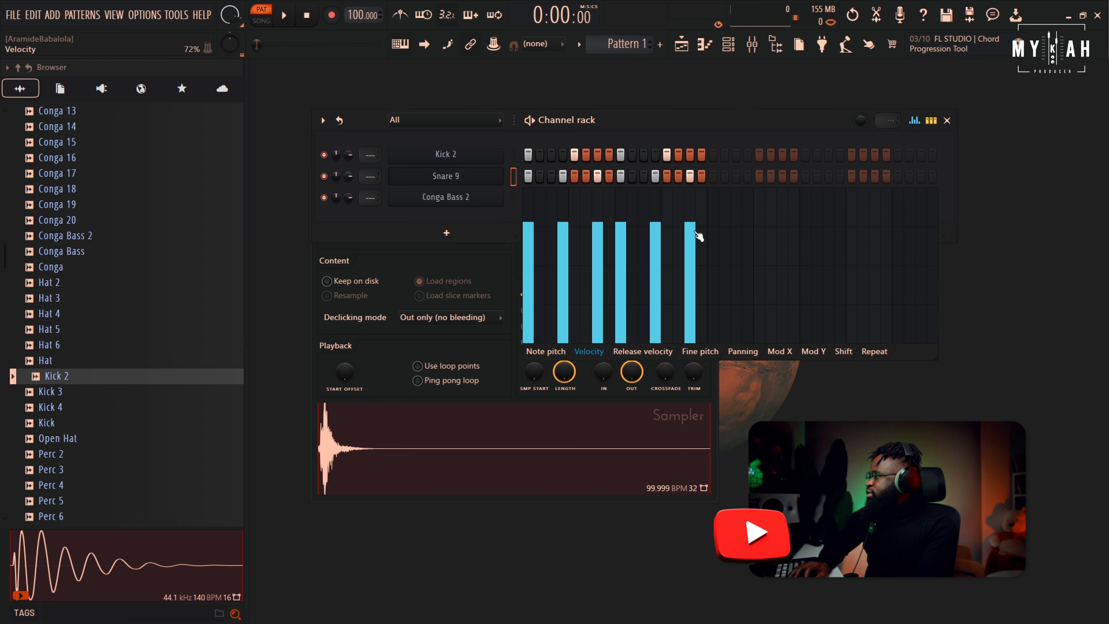
drag(533, 181, 725, 176)
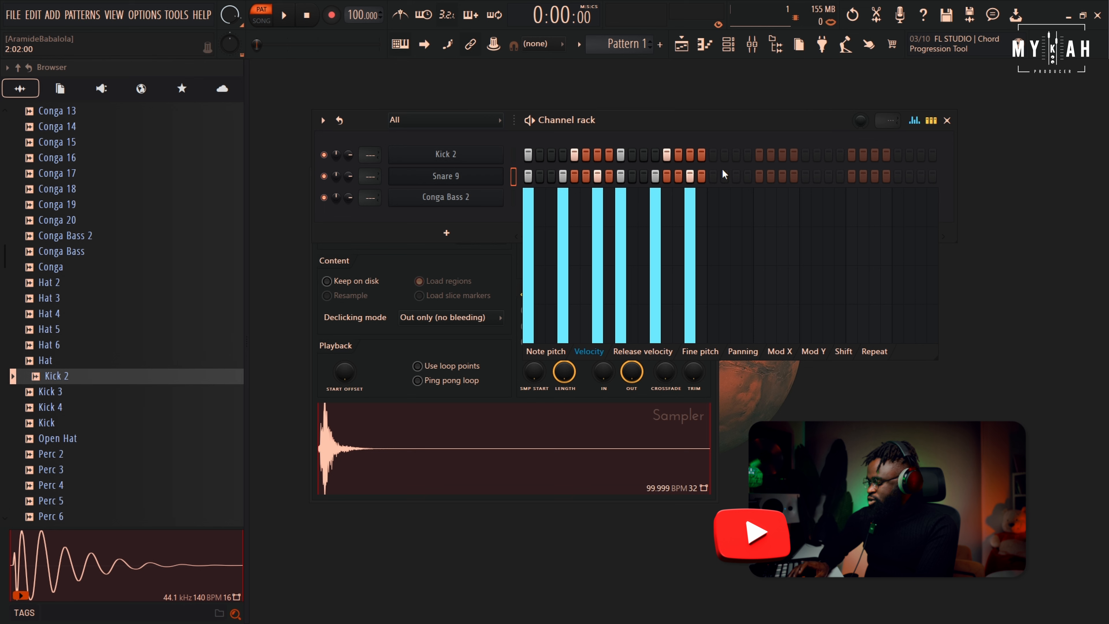
key(space)
key(space)
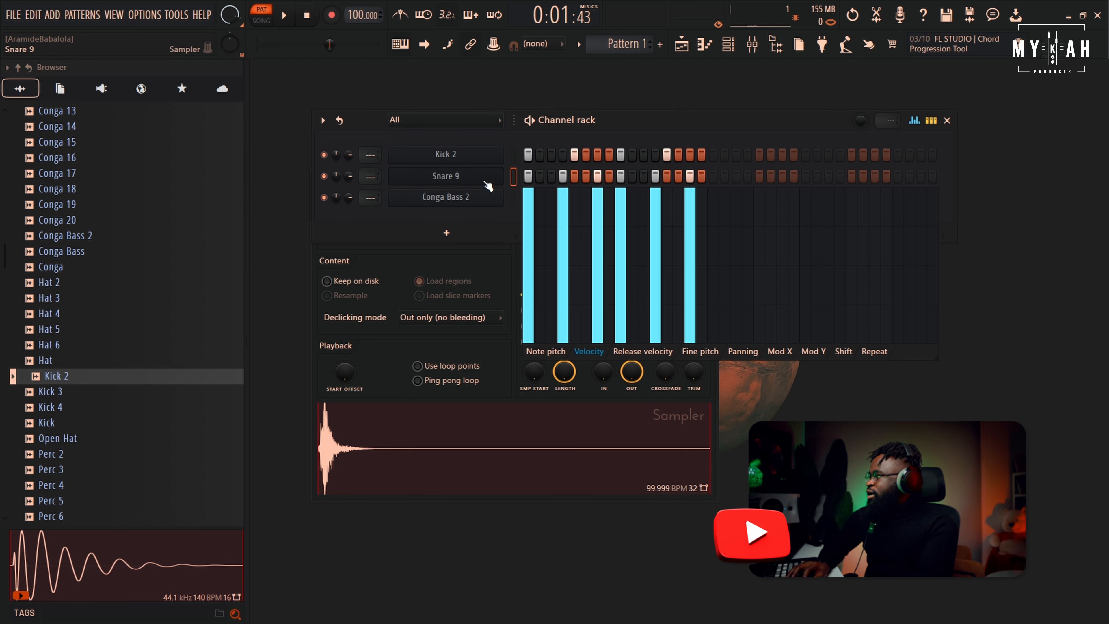
Raise the velocity of all Kick 2 notes to the maximum in the piano roll and play the pattern
right_click(463, 149)
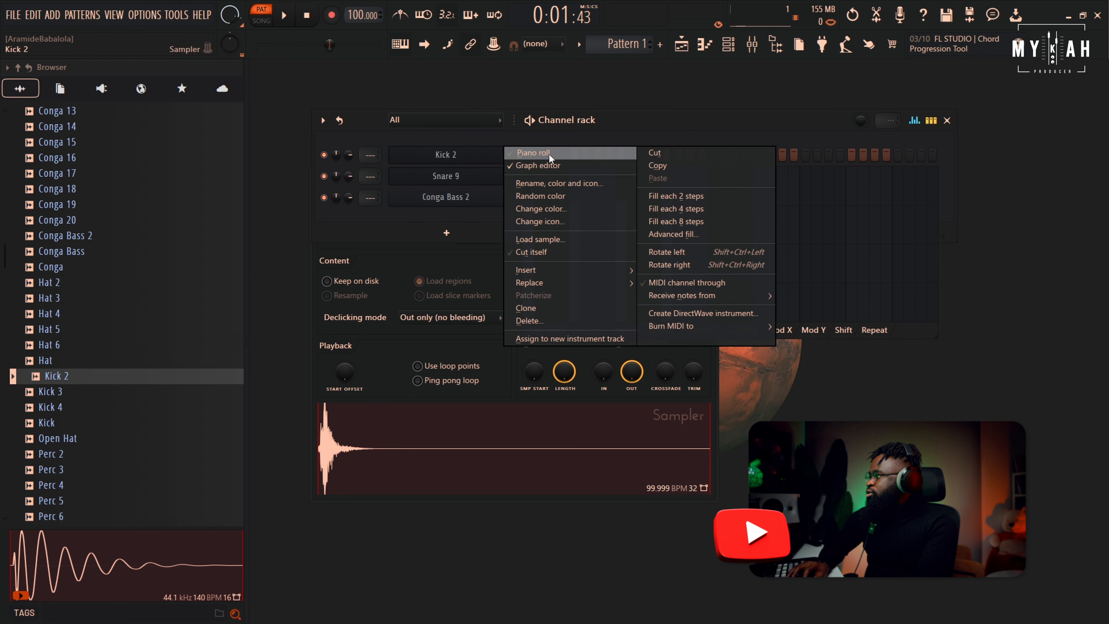
click(472, 157)
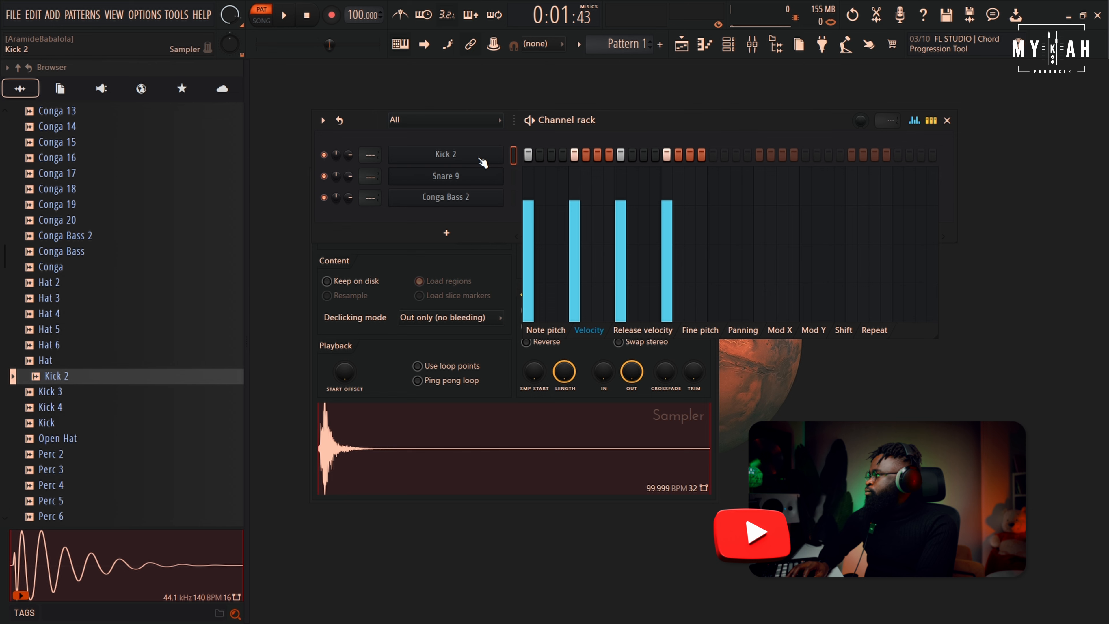
right_click(496, 153)
click(528, 153)
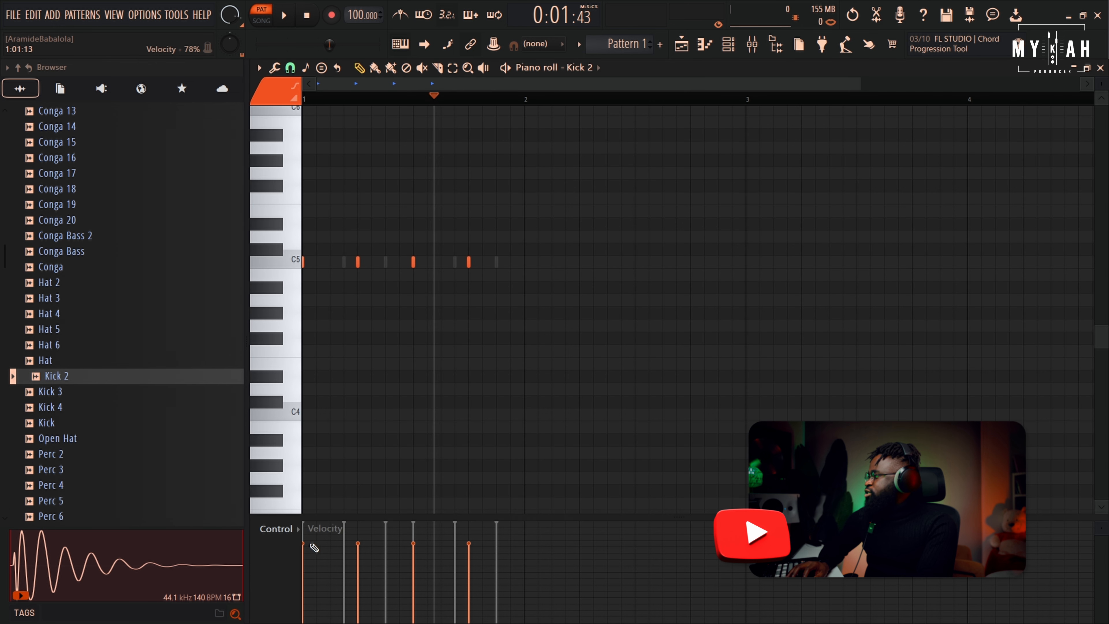
drag(312, 520, 458, 506)
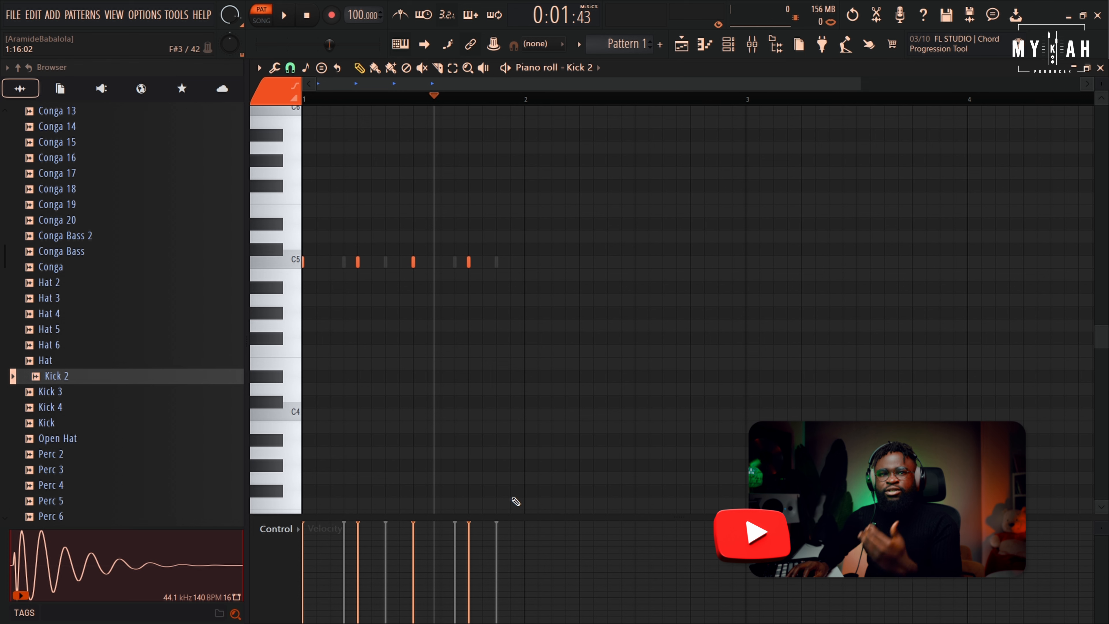
key(space)
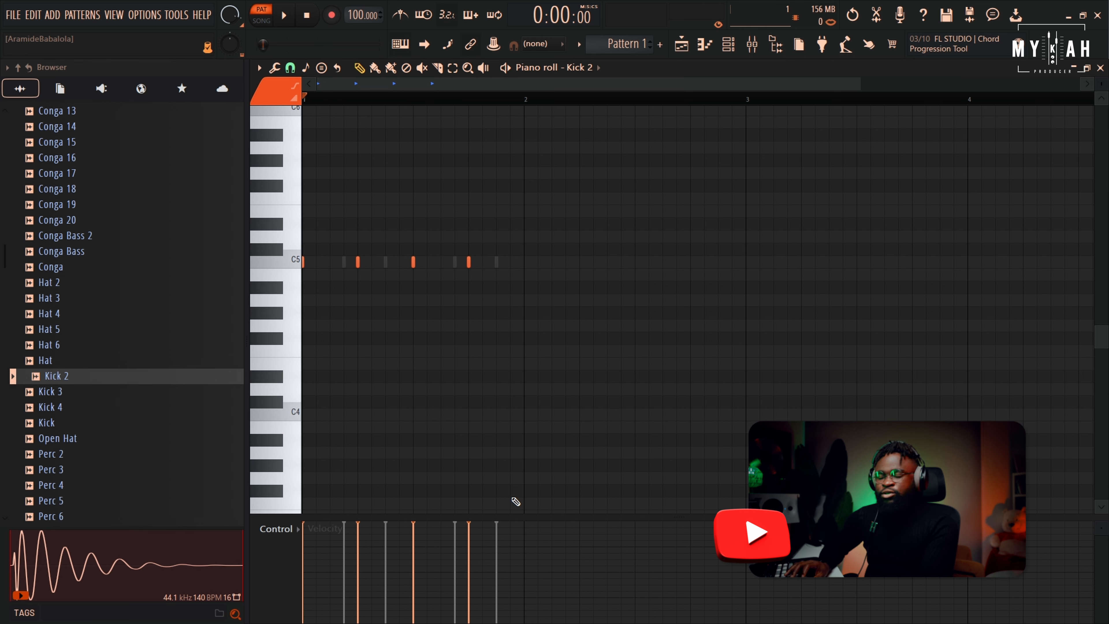
key(space)
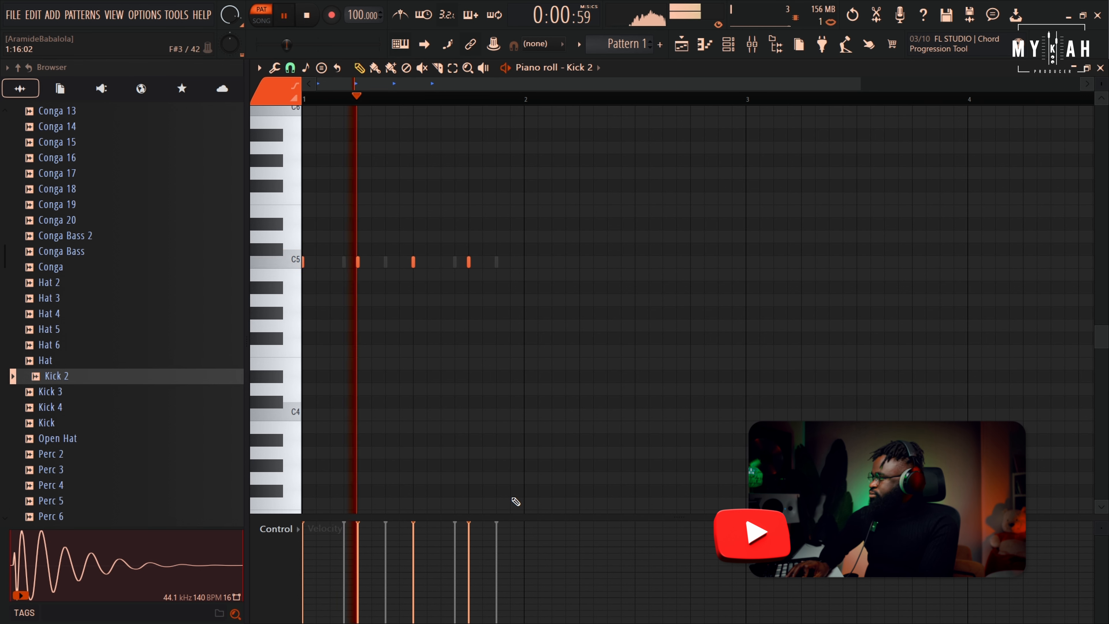
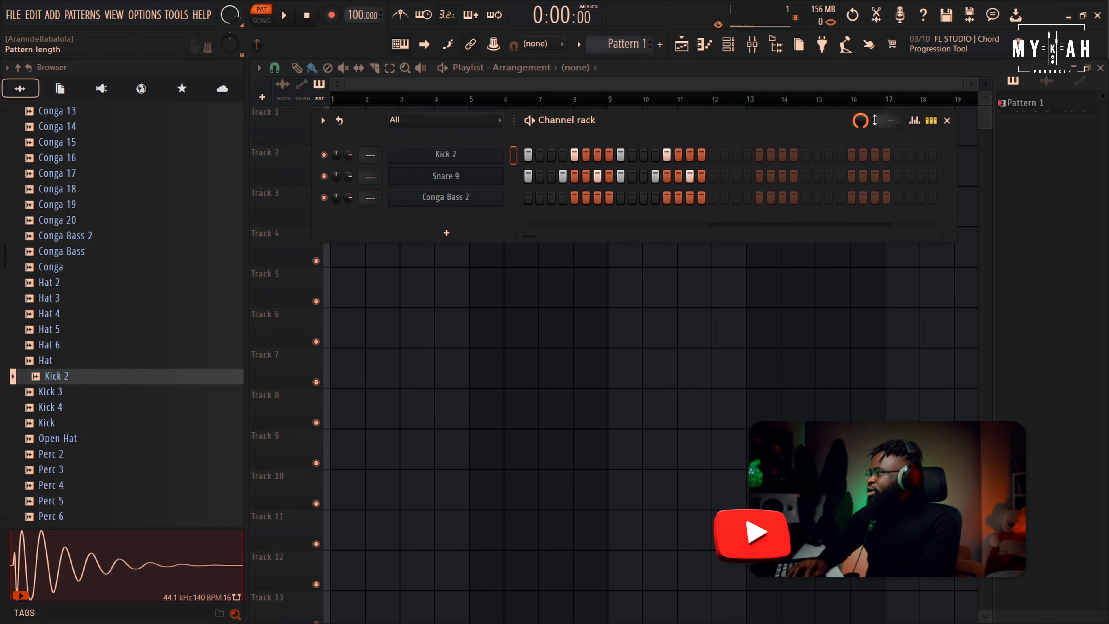
Set the channel rack's main swing to 29% while the pattern plays
key(space)
drag(860, 120, 861, 200)
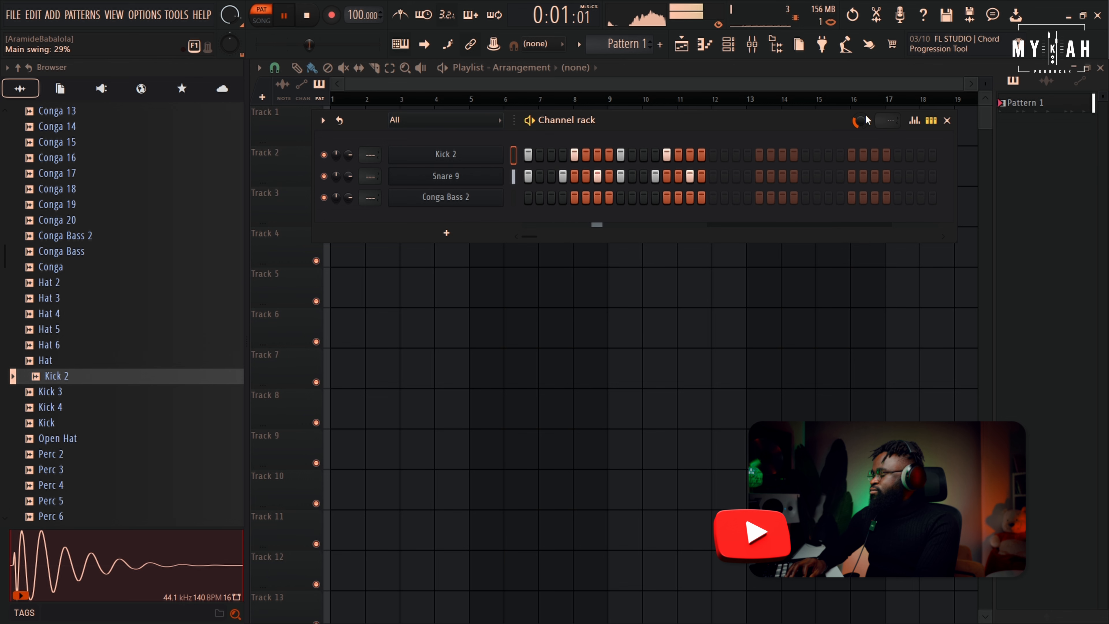
key(space)
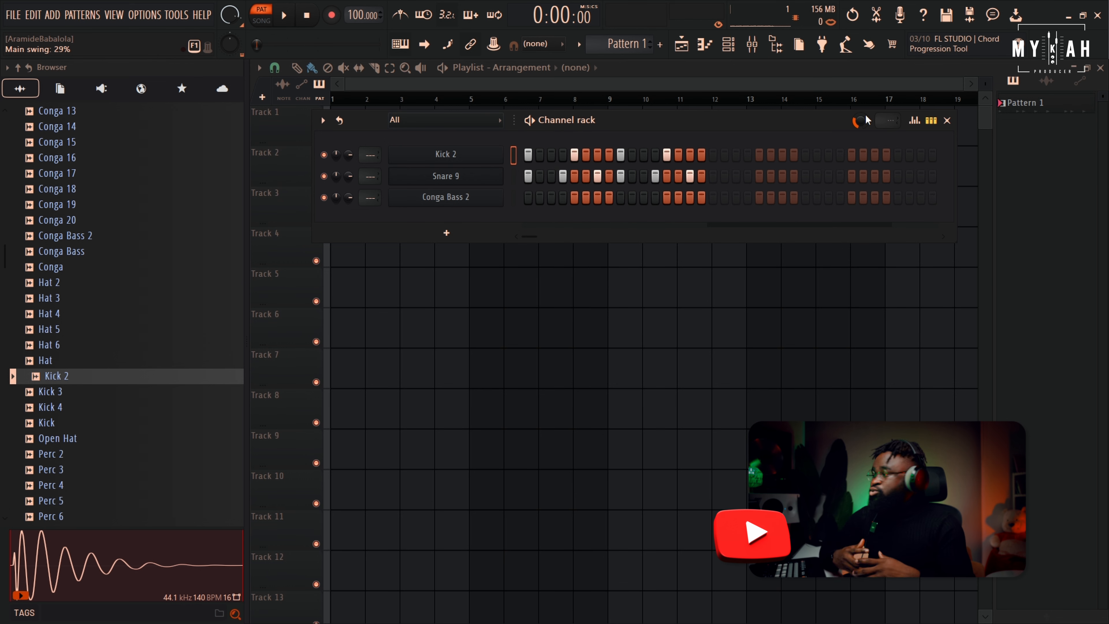
Examine the timing of the last Snare 9 notes of bar 1 in the piano roll and return to the channel rack
right_click(481, 173)
click(537, 176)
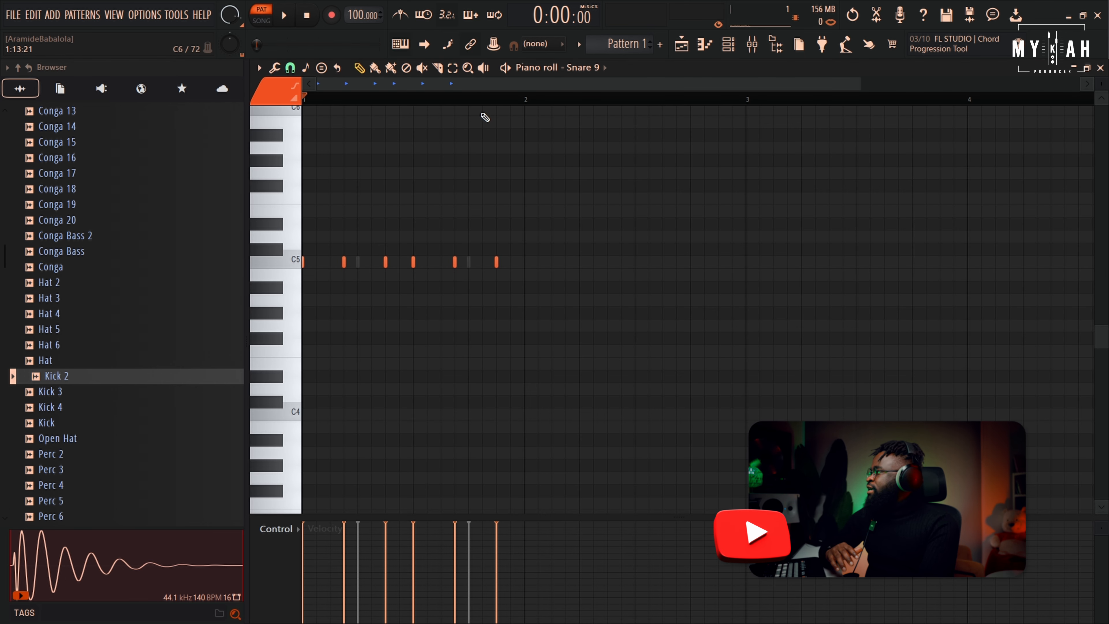
scroll(486, 117, up, 4)
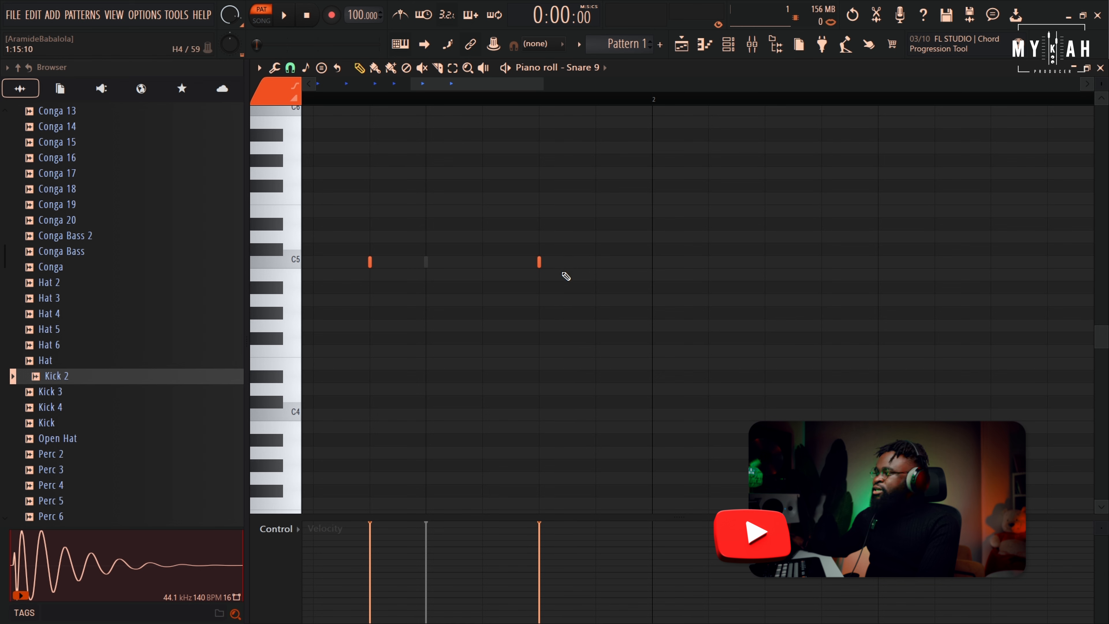
drag(540, 268, 541, 277)
click(681, 49)
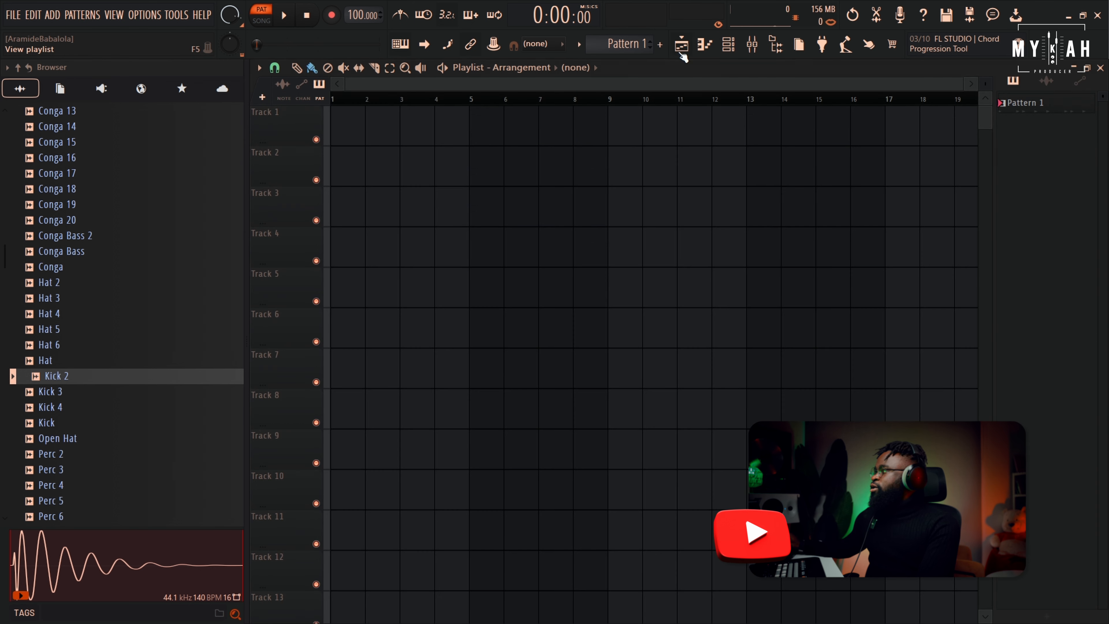
click(725, 49)
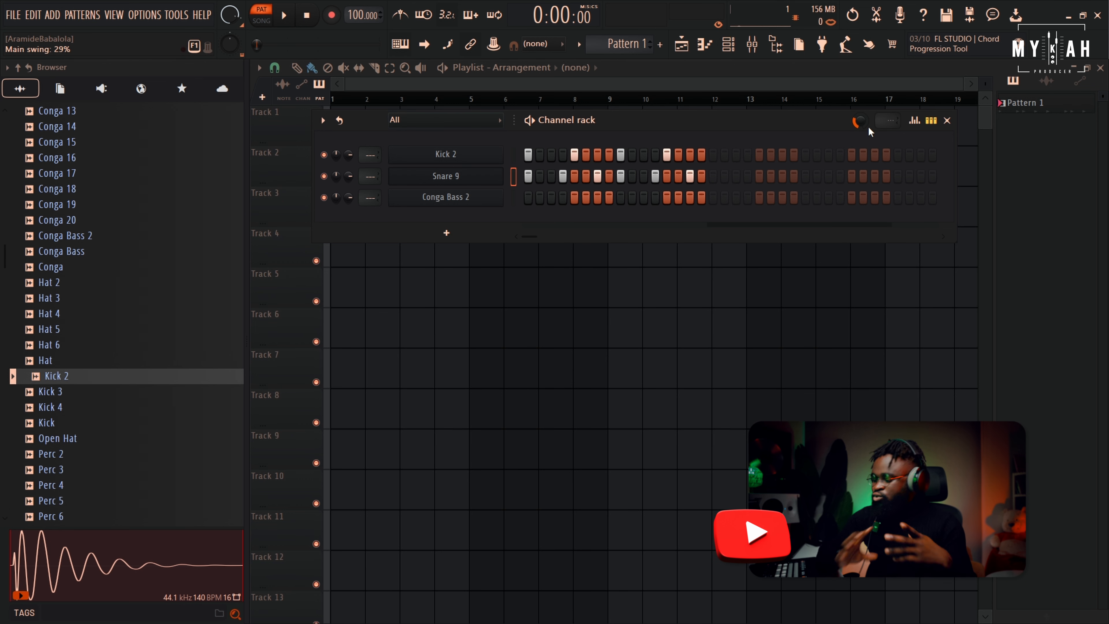
Set the Conga Bass 2 sample's start offset to 2% and audition the trimmed sample
click(459, 203)
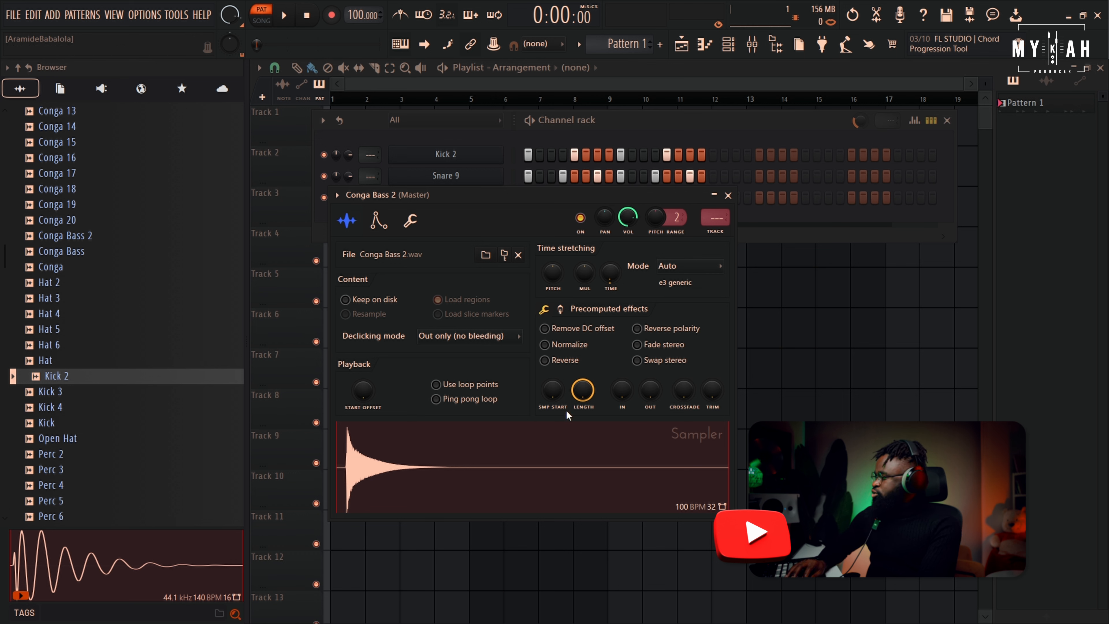
drag(551, 393, 551, 387)
click(543, 467)
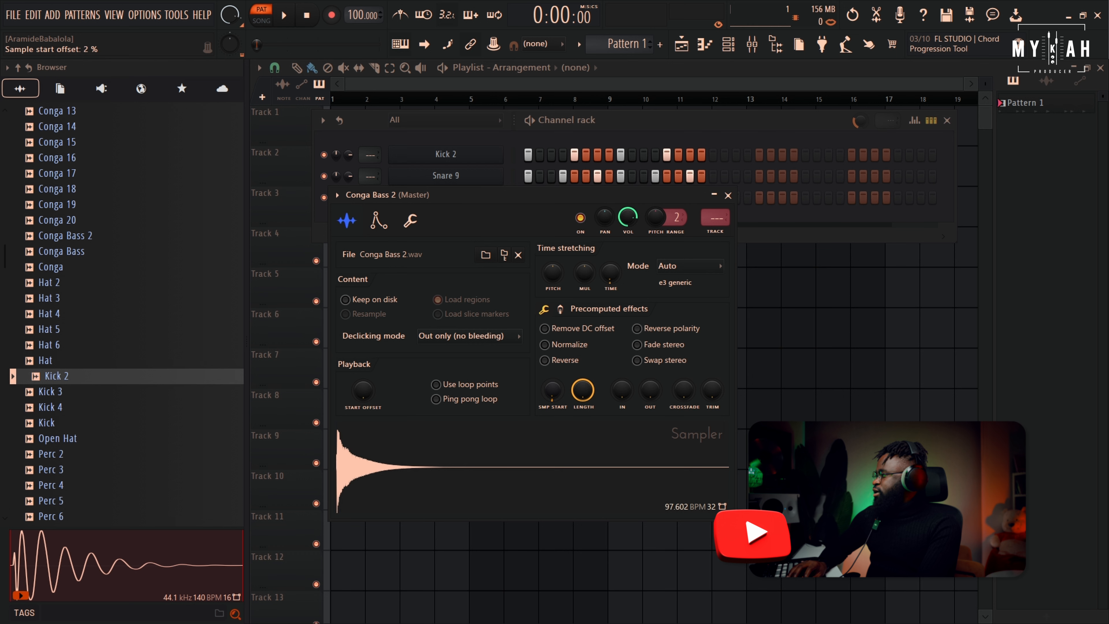
click(532, 486)
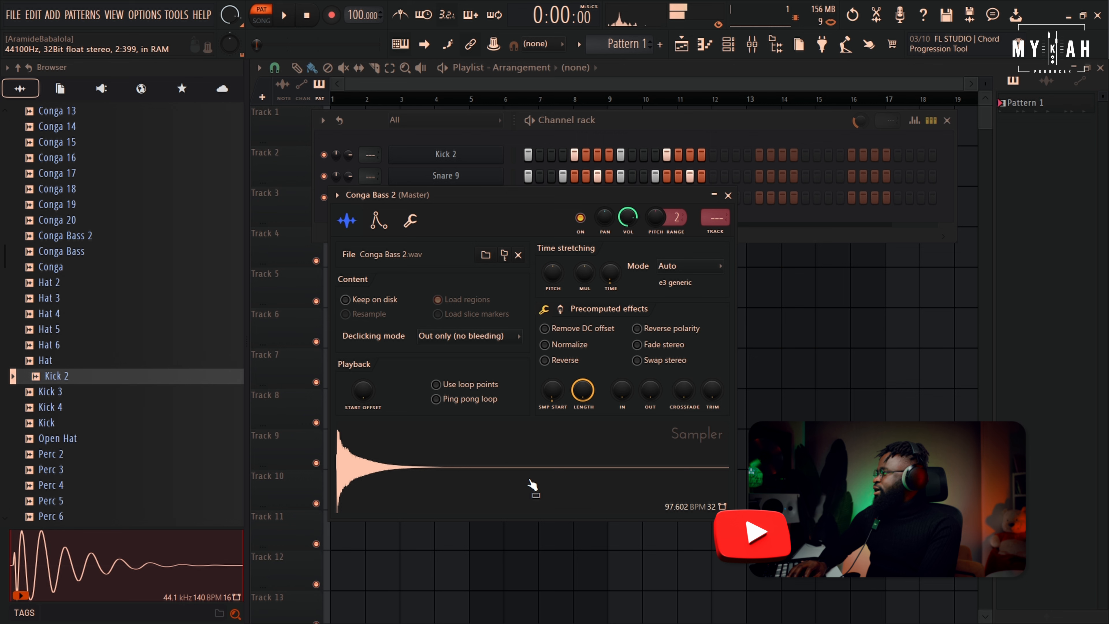
Set Conga Bass 2's volume envelope to maximum hold with zero decay and 0% sustain, and return to the channel rack
click(376, 221)
click(347, 221)
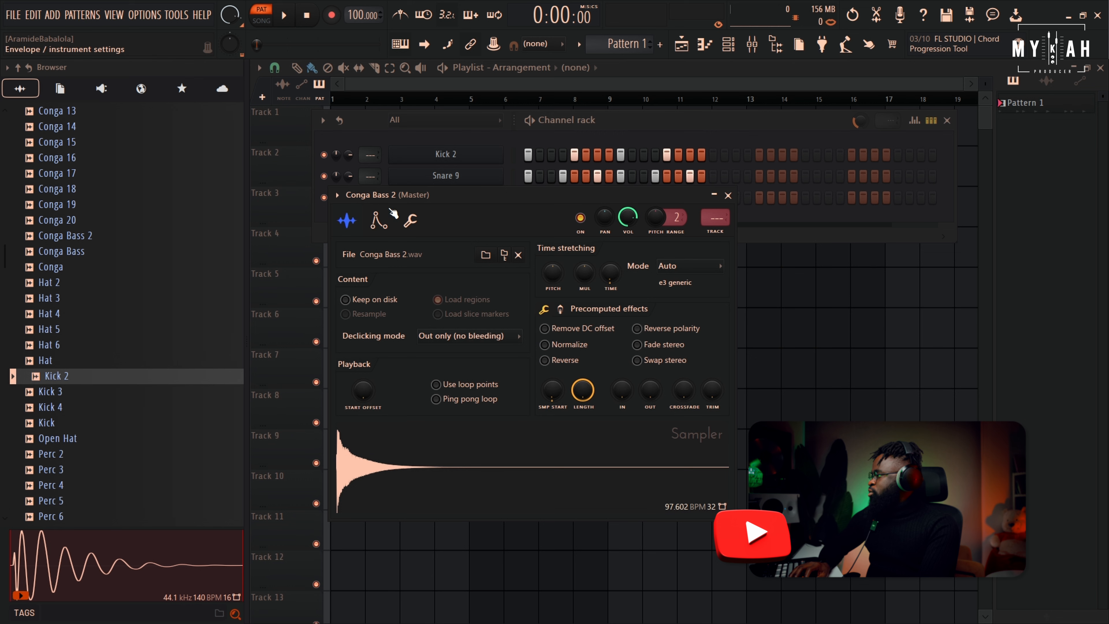
click(380, 221)
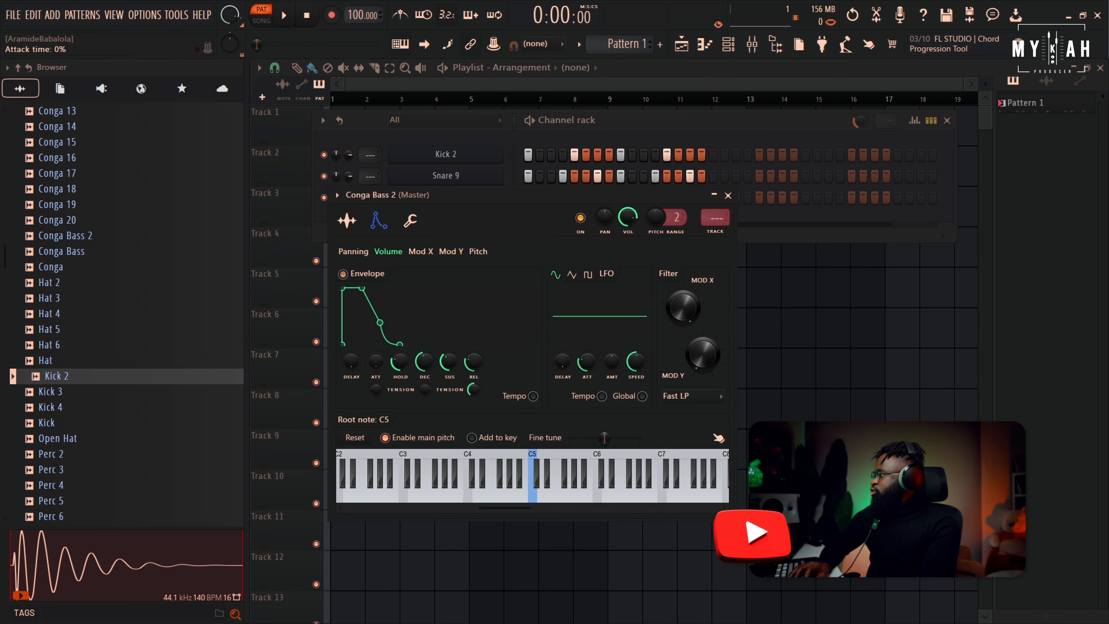
drag(400, 362, 438, 367)
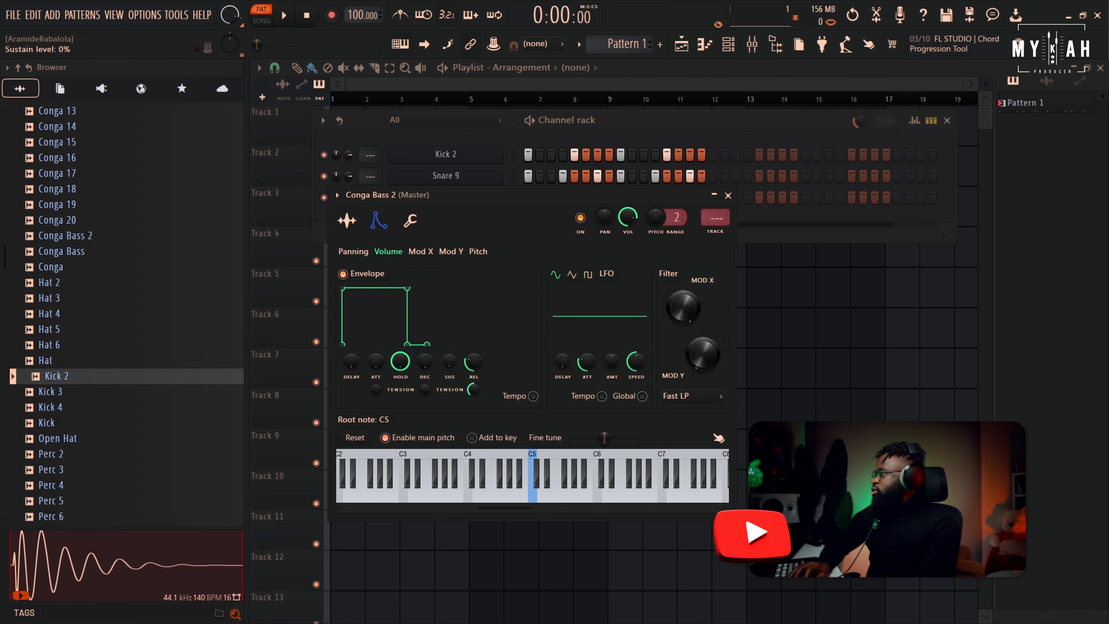
click(356, 222)
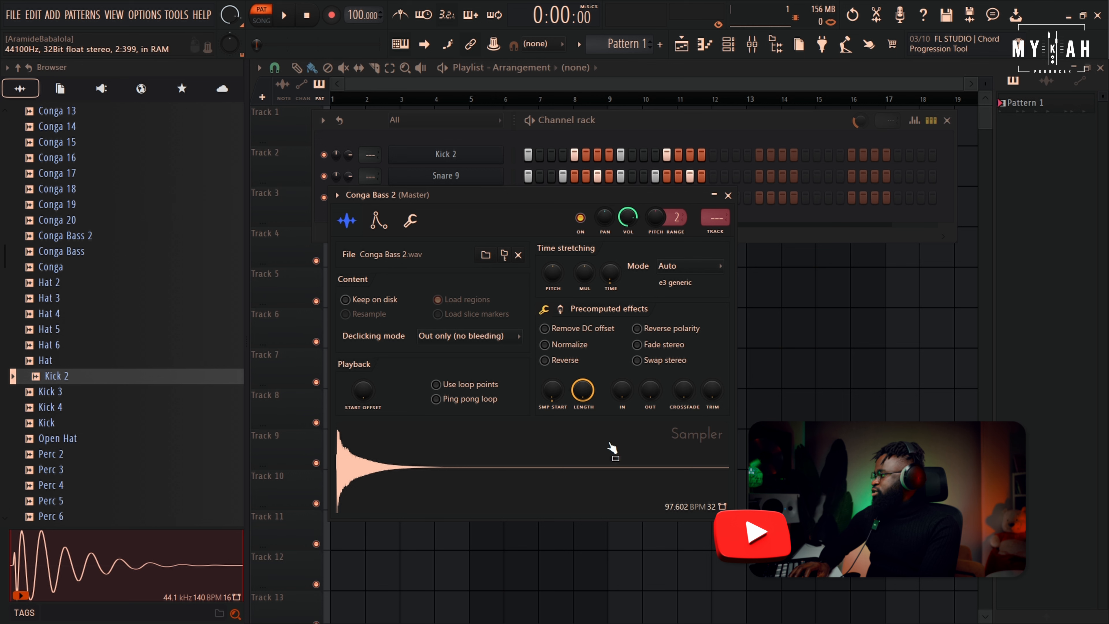
click(735, 124)
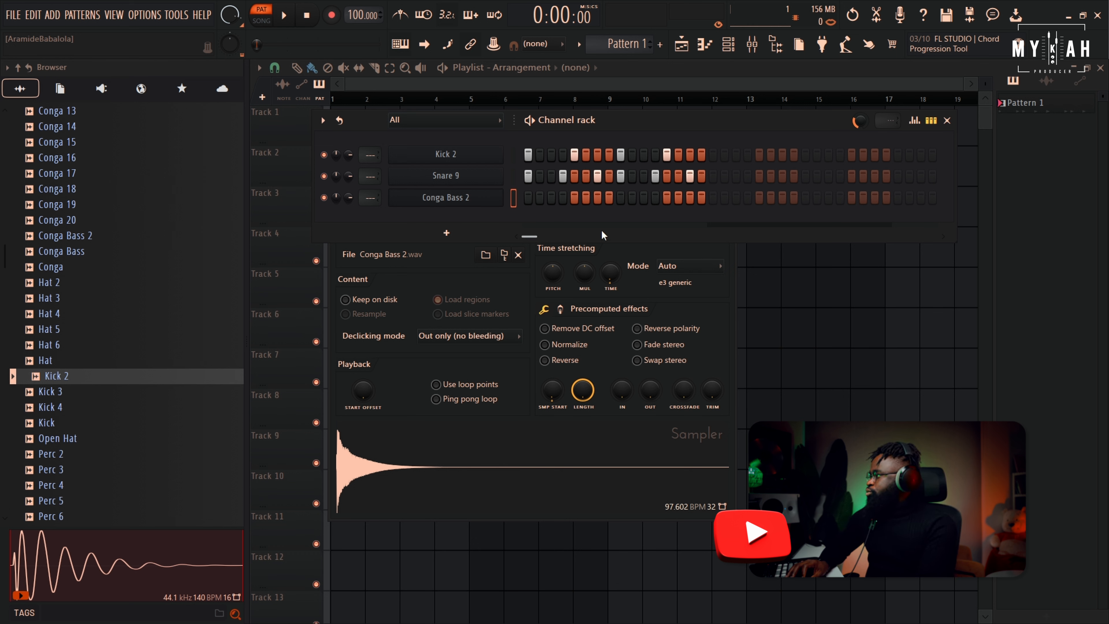
Program Conga Bass 2 to hit on step 7 and play the pattern to check it
key(space)
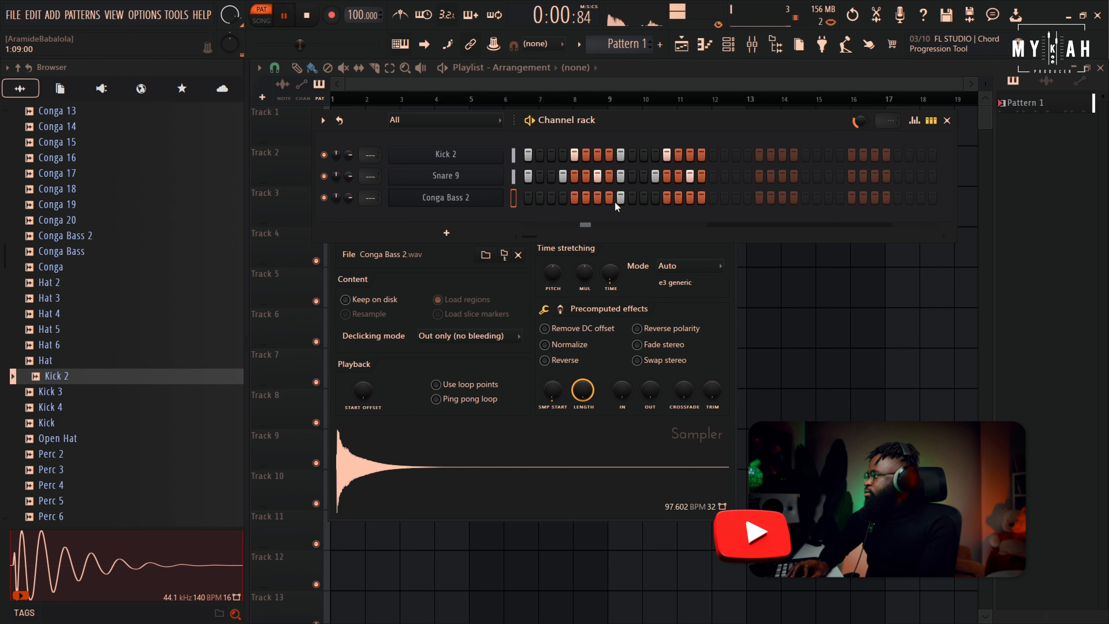
key(space)
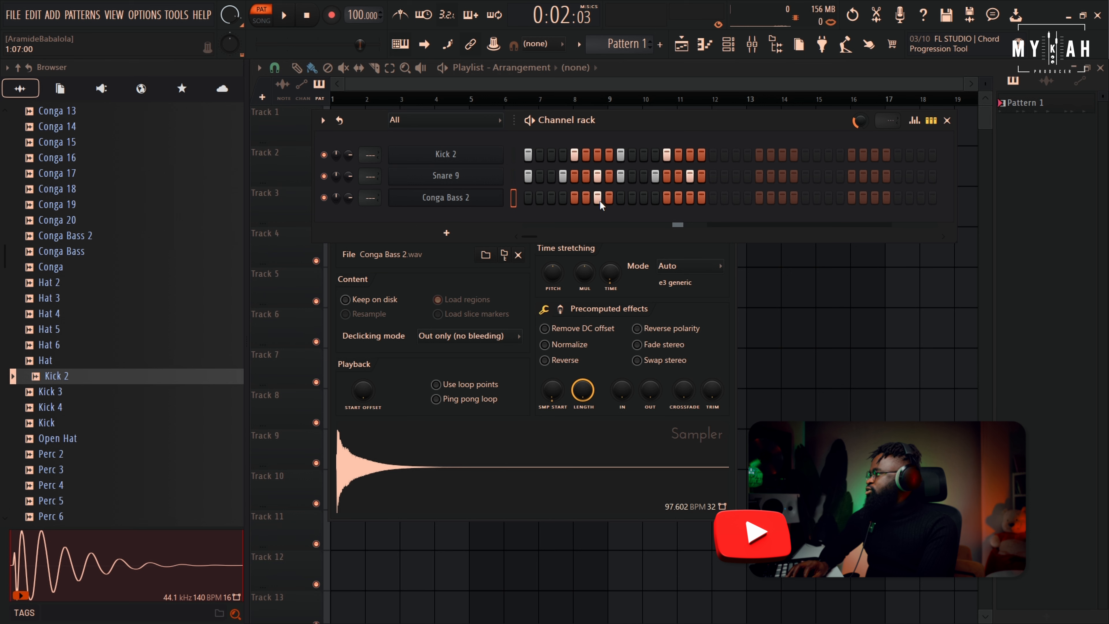
key(space)
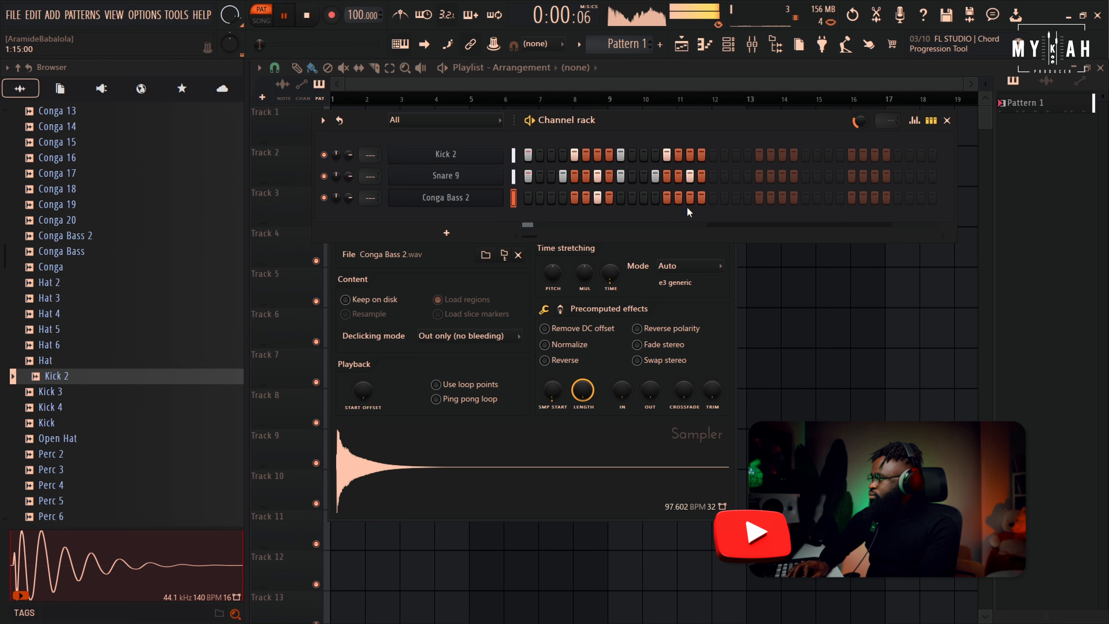
key(space)
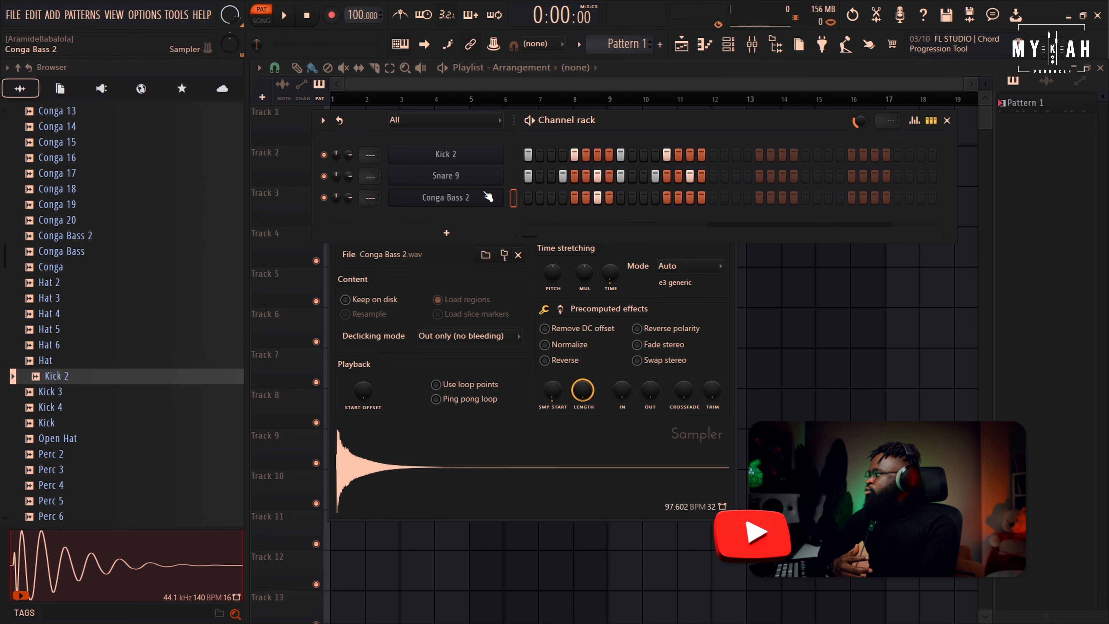
Open Conga Bass 2 in the piano roll, audition its sample on lower keys and return to the channel rack
right_click(474, 205)
click(515, 195)
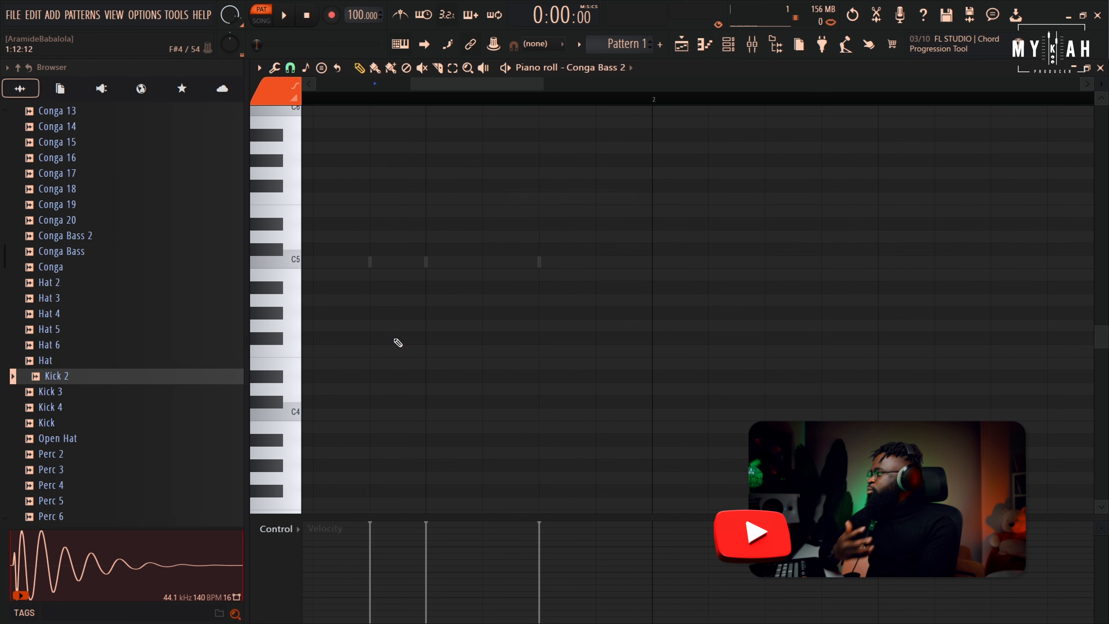
drag(521, 84, 423, 89)
mouse_move(640, 263)
mouse_down()
mouse_move(639, 355)
mouse_move(641, 262)
mouse_up()
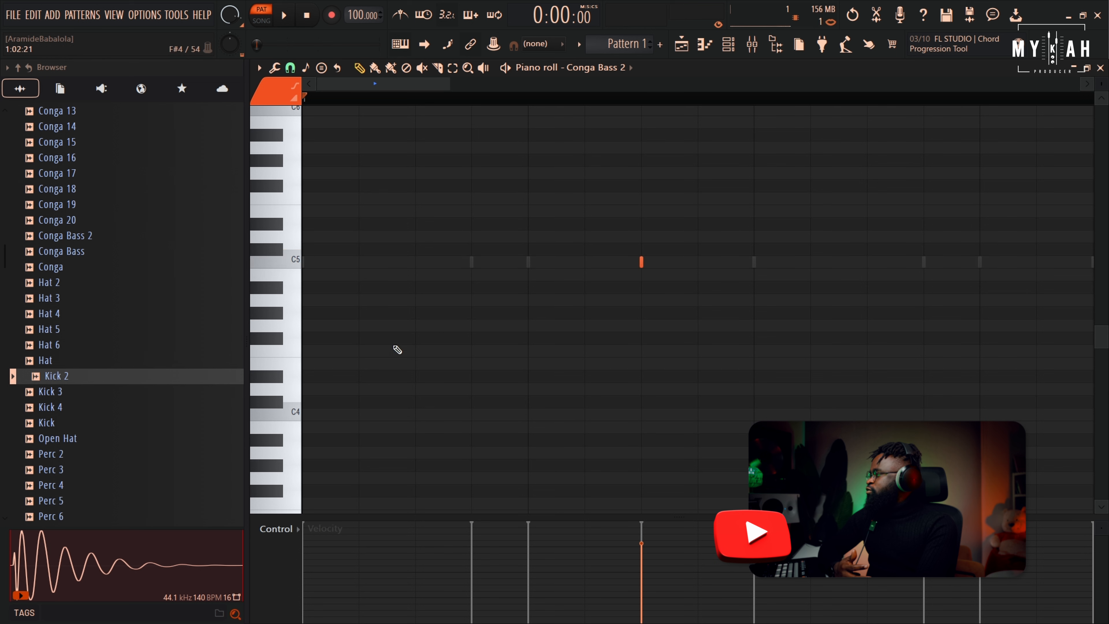
click(300, 382)
click(296, 415)
click(291, 447)
click(728, 45)
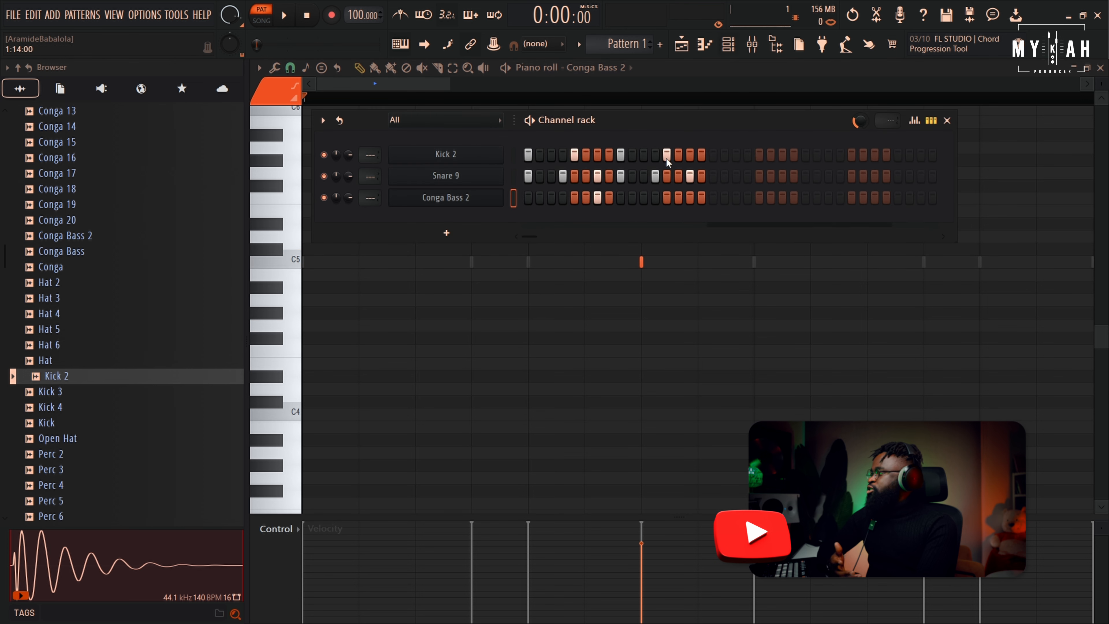
Set the Conga Bass 2 channel's time-stretching mode to Resample
click(475, 203)
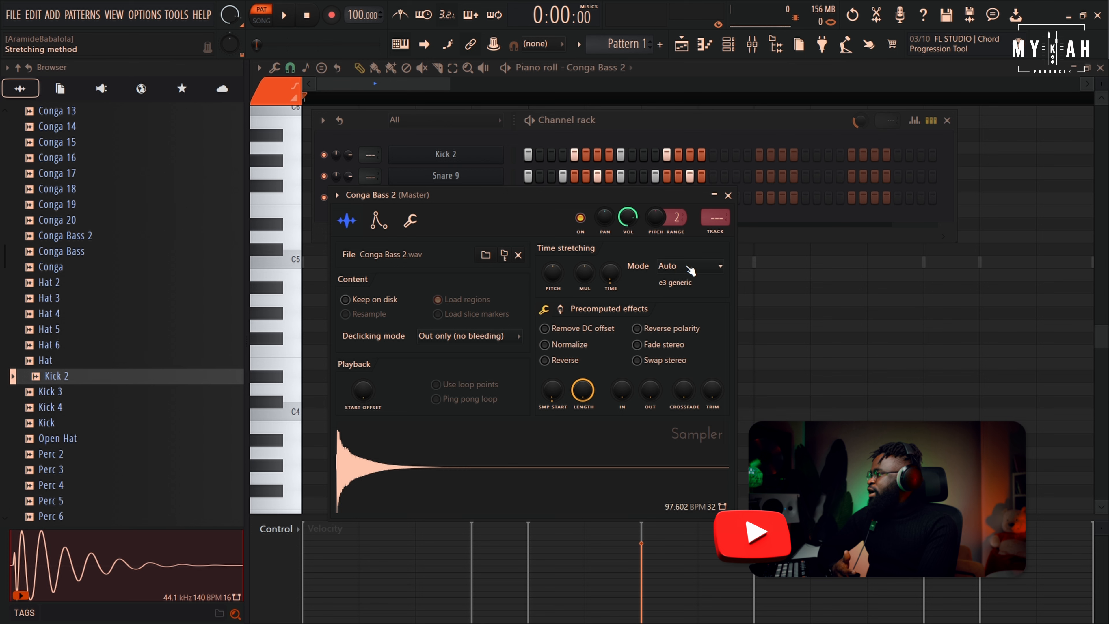
click(678, 269)
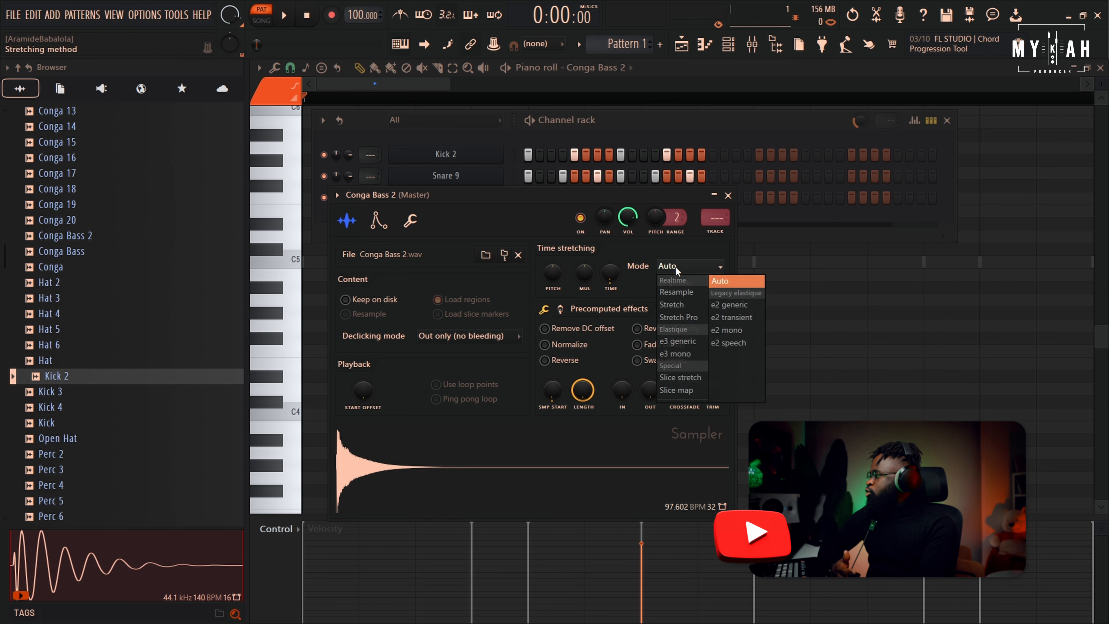
click(678, 293)
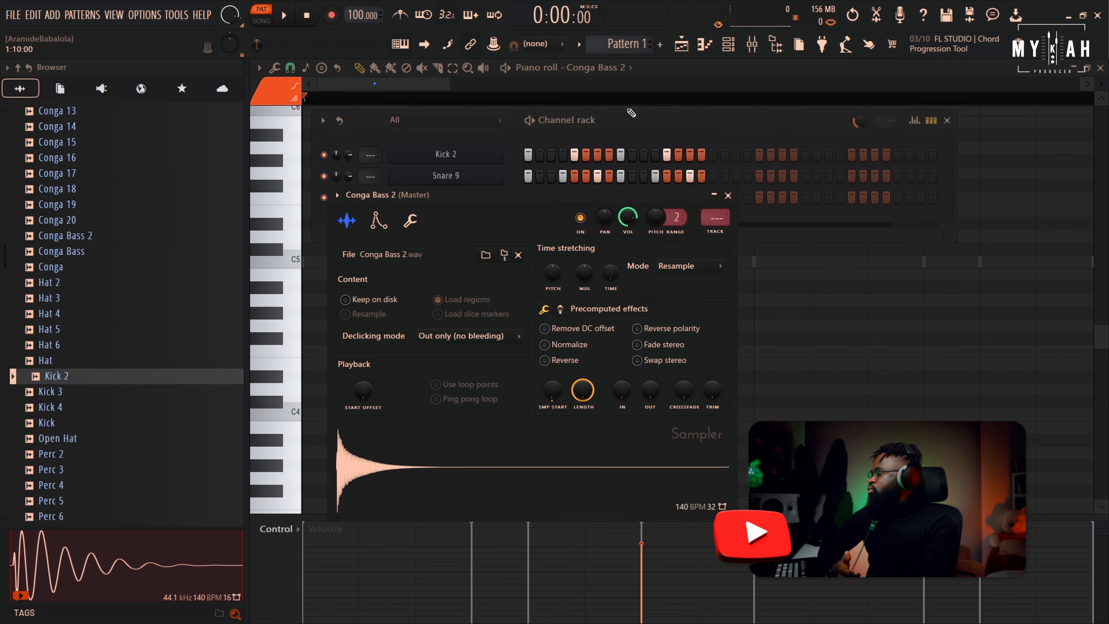
Try the Conga Bass 2 note at E4 in the piano roll while the pattern plays, and move it to G4
click(582, 70)
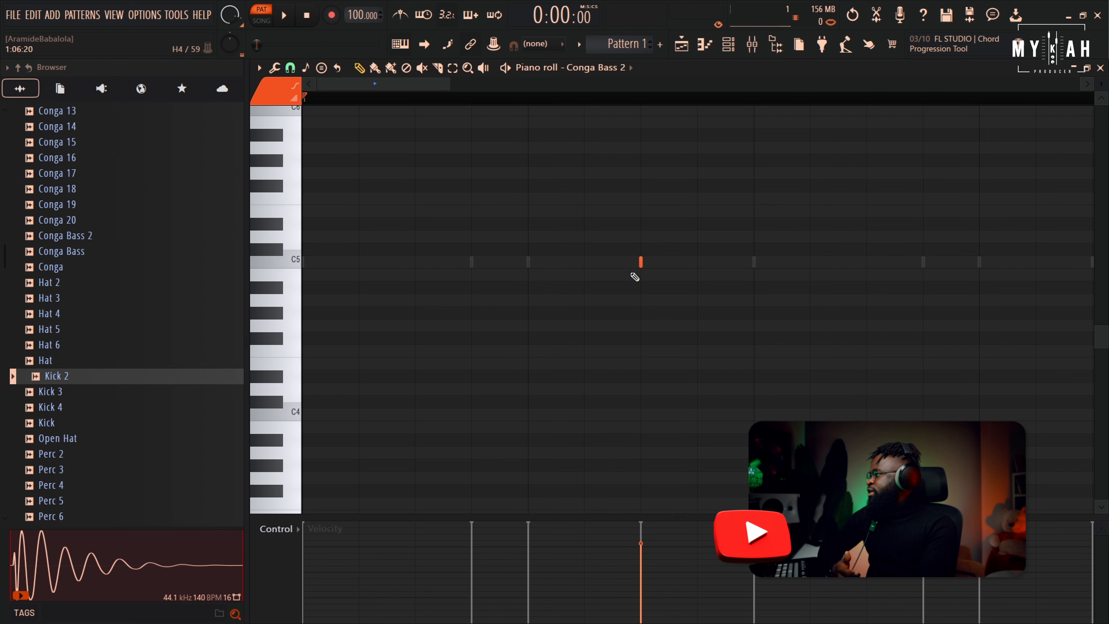
drag(642, 267, 641, 366)
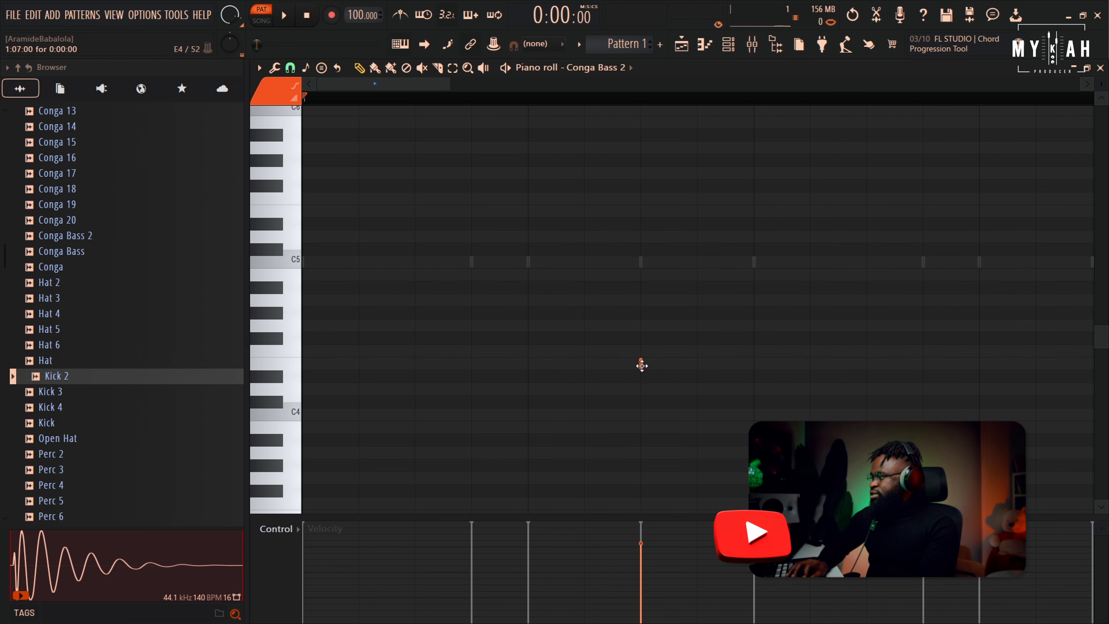
key(space)
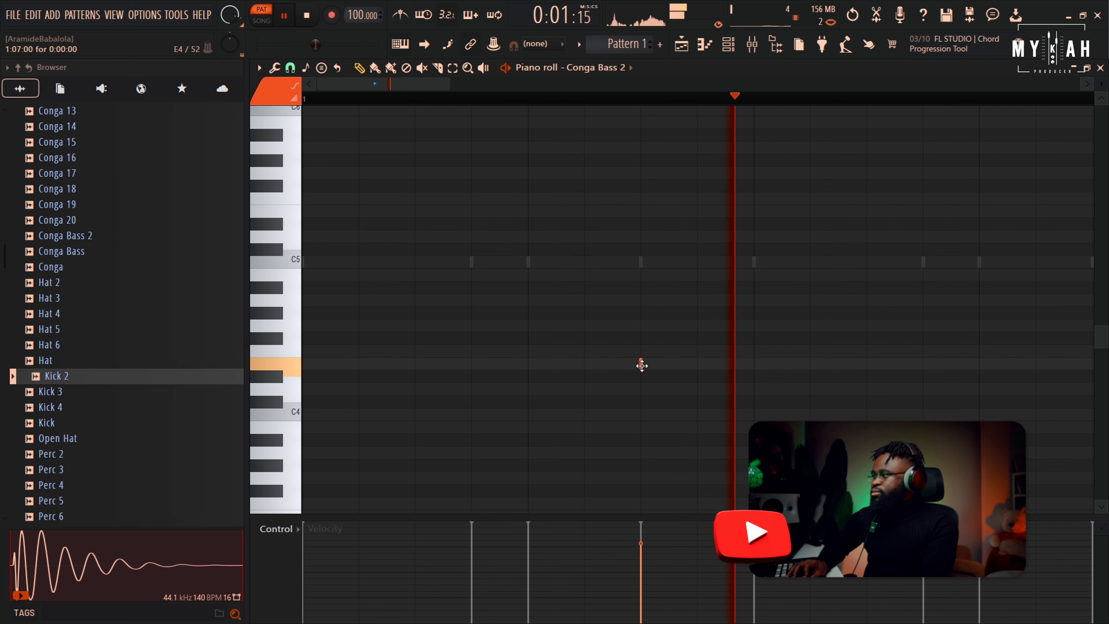
mouse_move(641, 365)
mouse_down()
mouse_move(649, 491)
mouse_move(648, 320)
mouse_up()
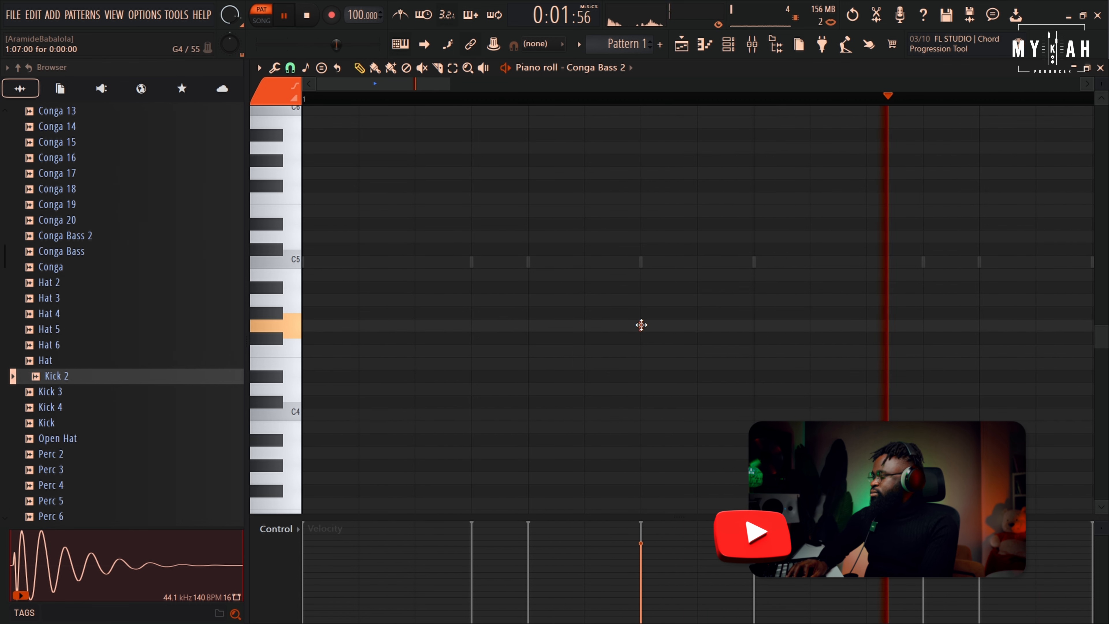
Play Pattern 1 from the channel rack to check the kick, snare and conga beat
key(space)
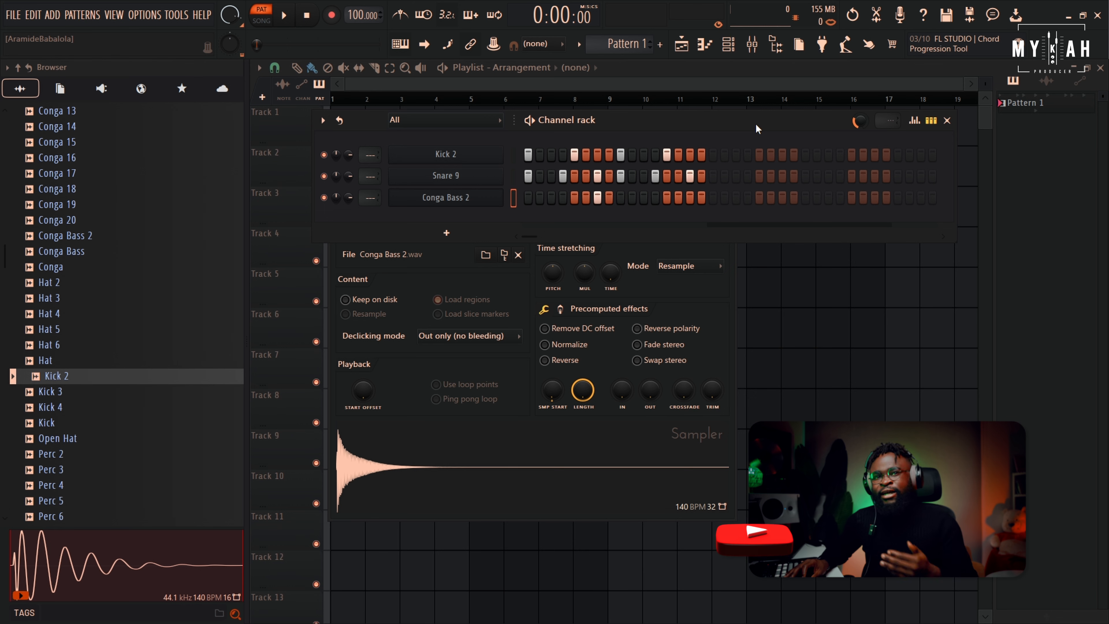
key(space)
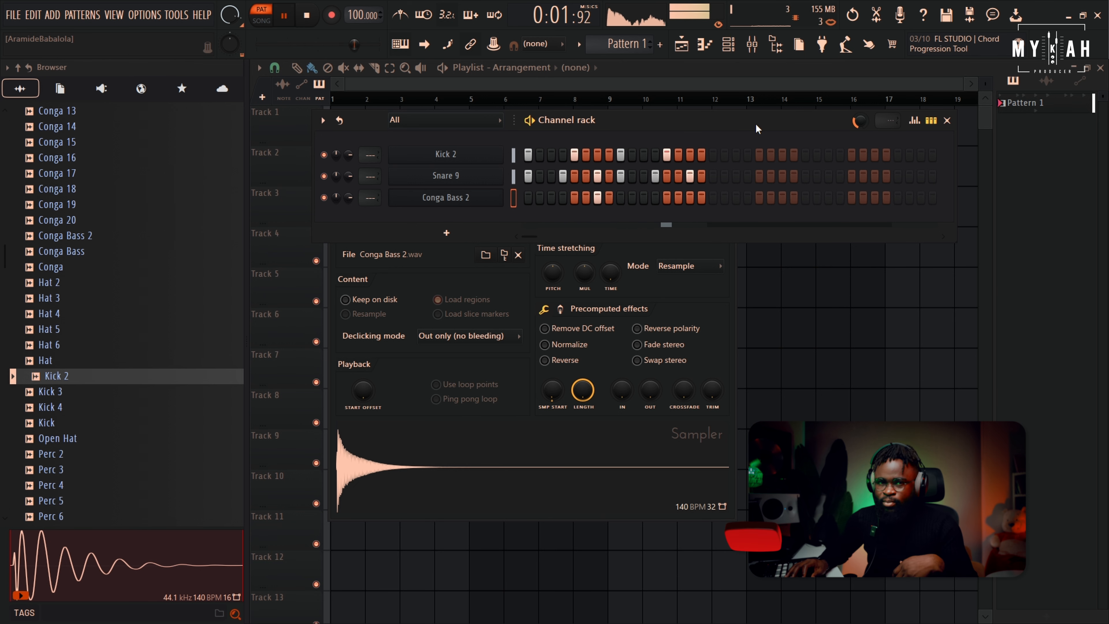
key(space)
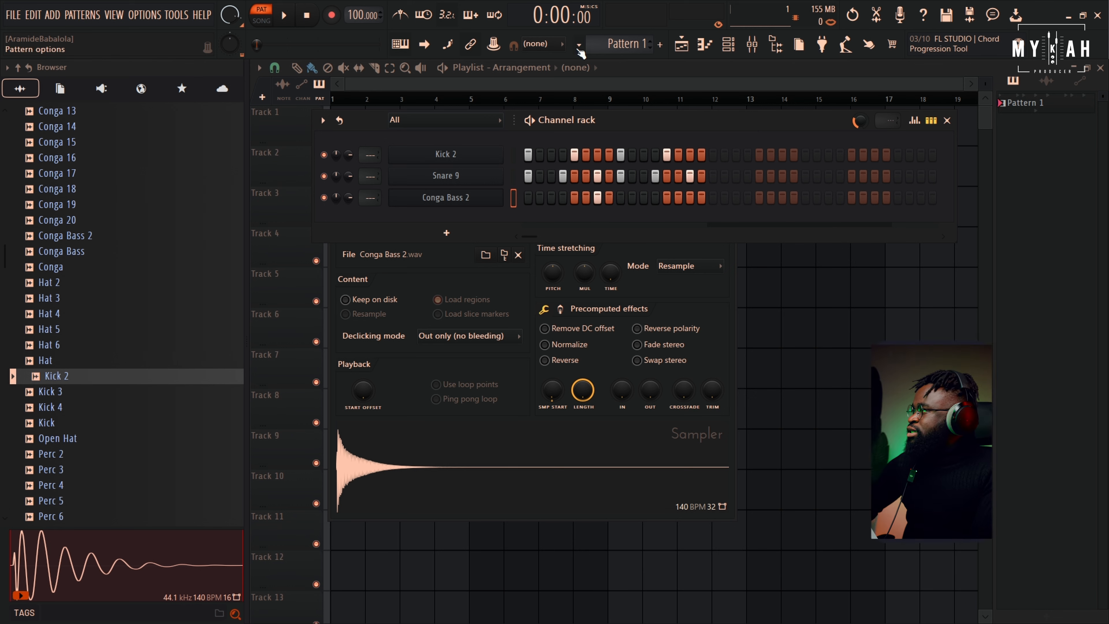
Create a new pattern named Drum 2 and give it a green colour
click(578, 44)
click(654, 63)
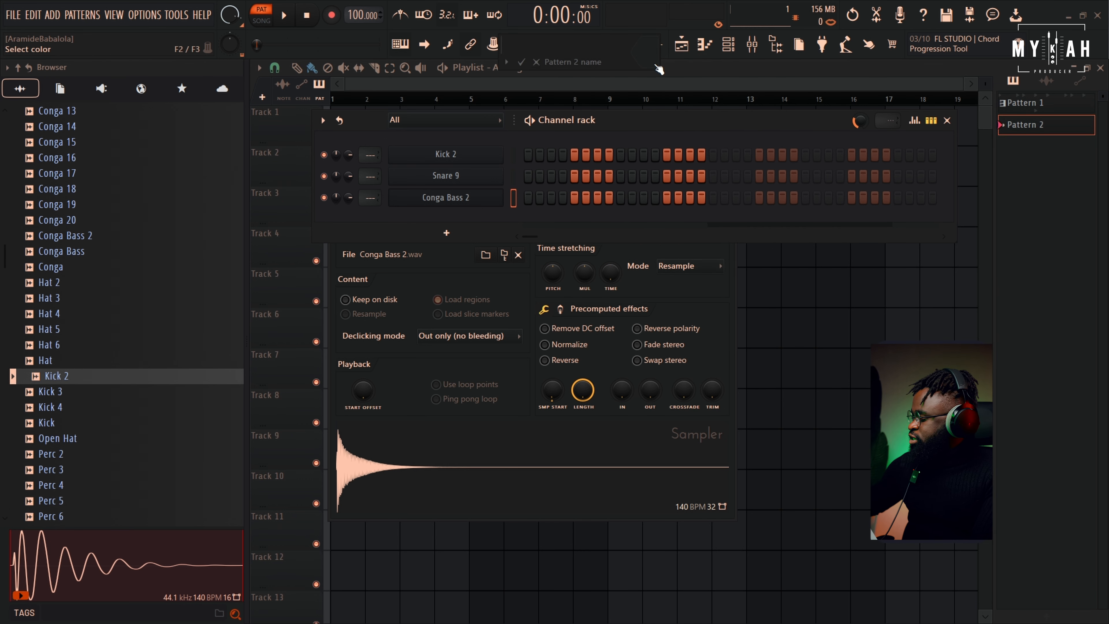
key(Caps_Lock)
text(Drum 2)
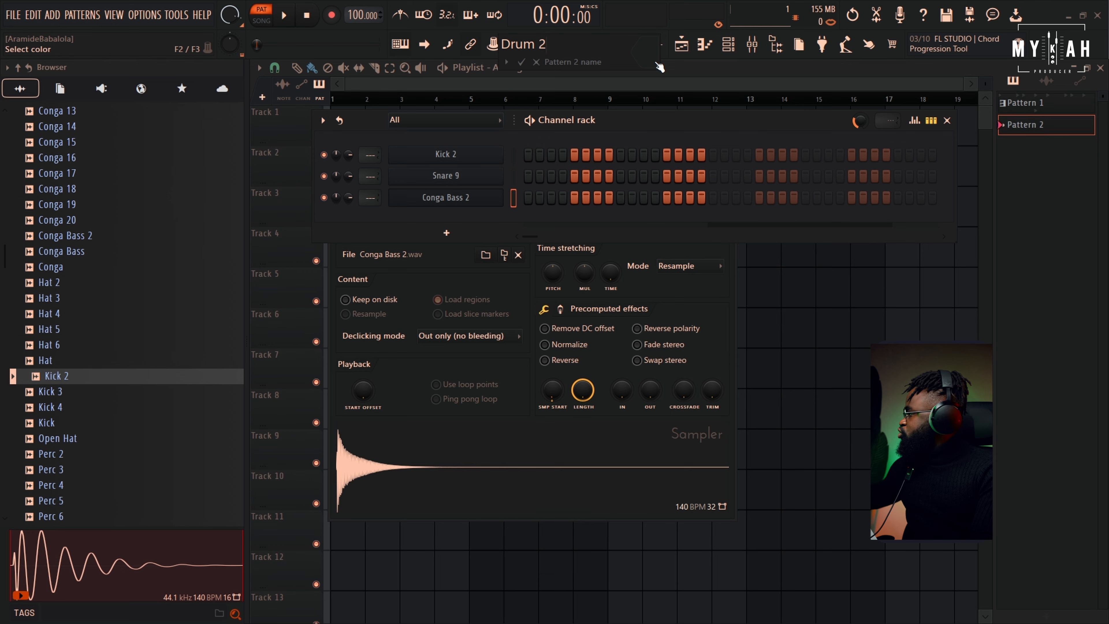
click(653, 61)
click(748, 175)
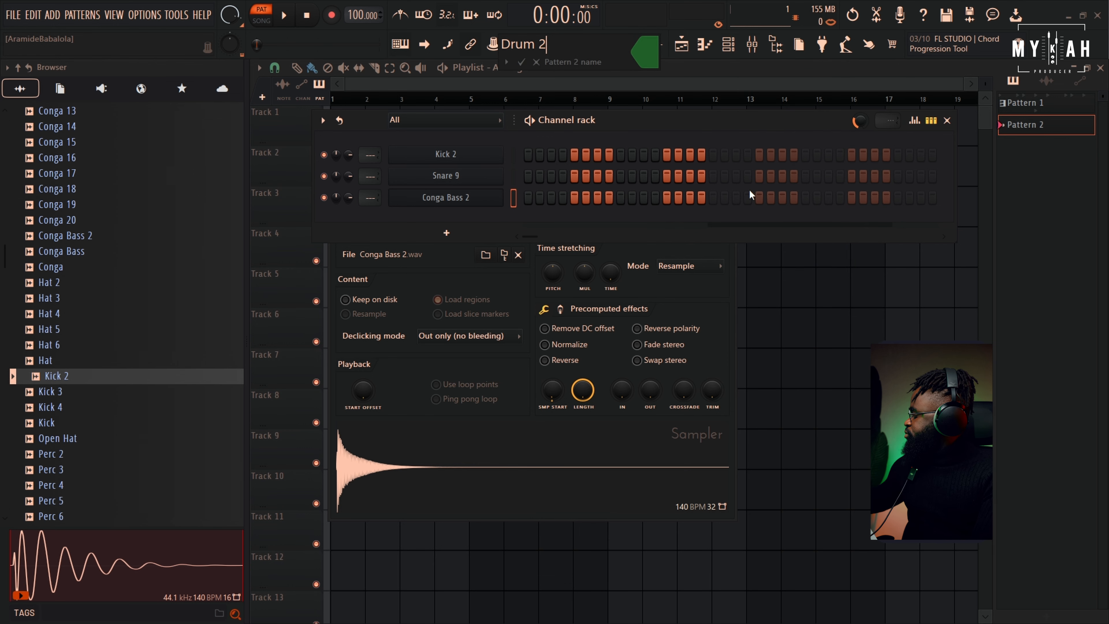
key(Return)
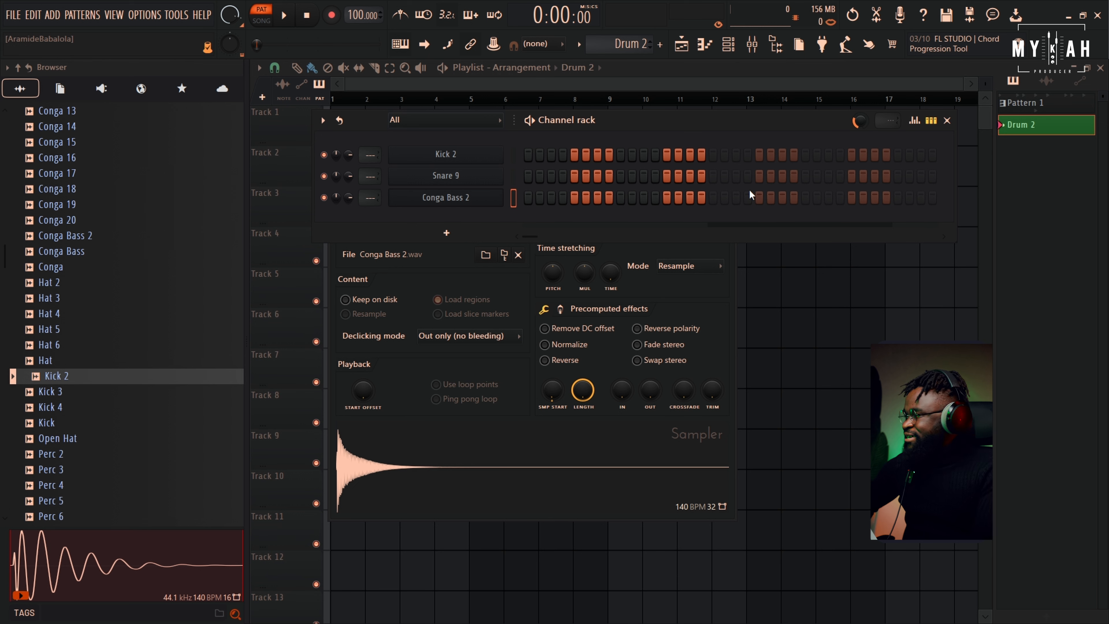
Audition the Perc samples in the one-shots folder for the new pattern
key(space)
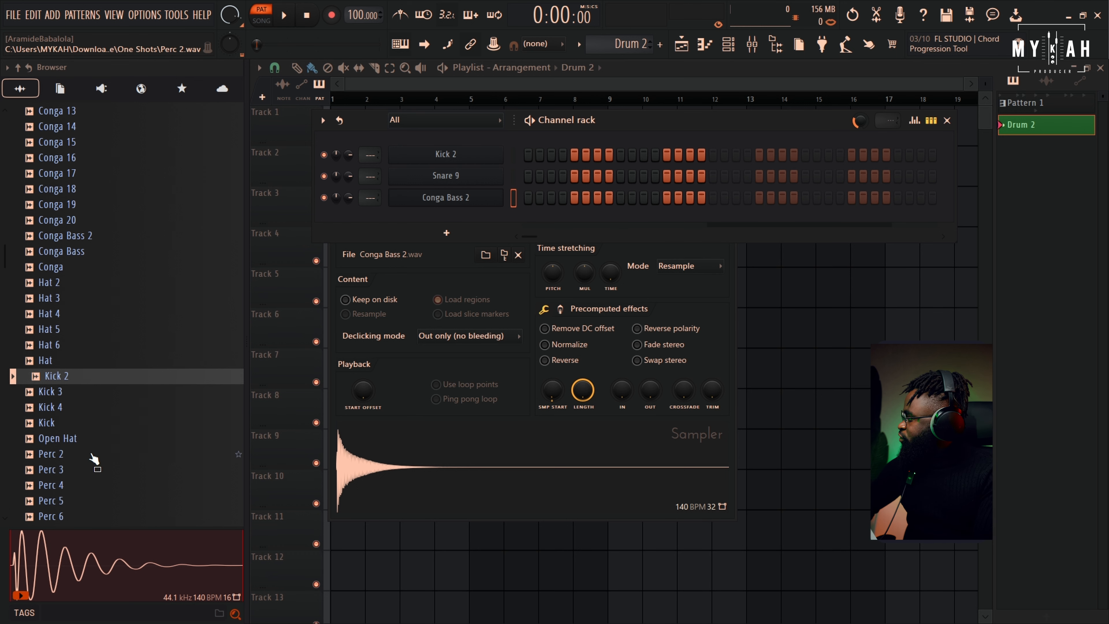
scroll(89, 481, down, 6)
click(70, 455)
click(67, 471)
click(68, 484)
click(66, 501)
click(66, 516)
click(51, 412)
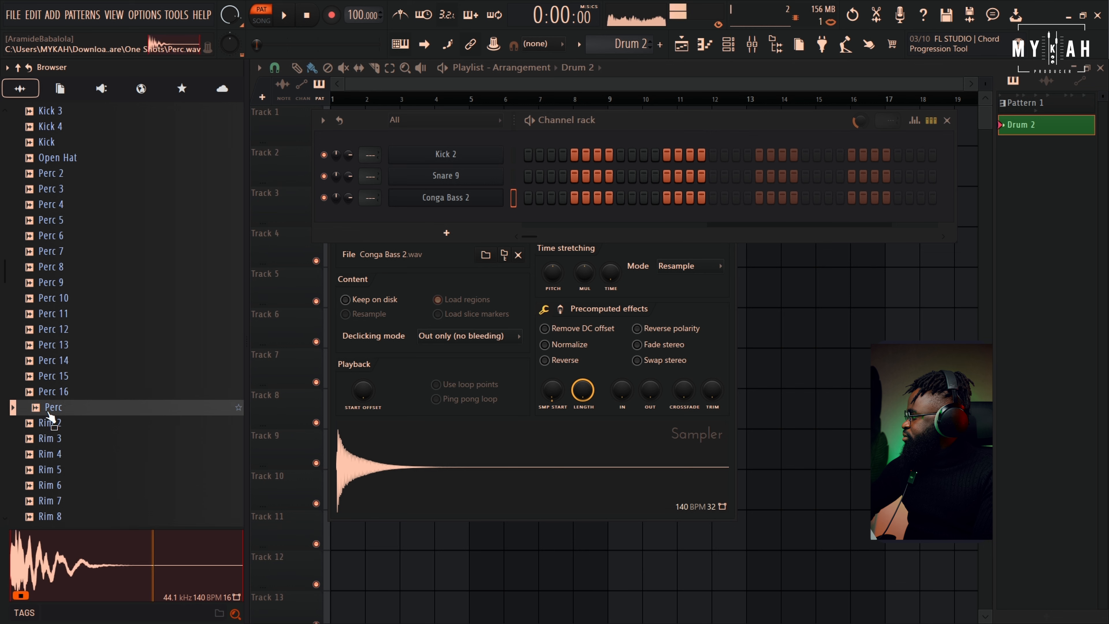
click(51, 421)
Audition the Rim samples and add Rim 15 as a new channel in the channel rack
scroll(53, 417, down, 4)
click(57, 411)
click(56, 397)
click(56, 410)
click(57, 425)
click(58, 441)
click(58, 443)
drag(60, 446, 459, 219)
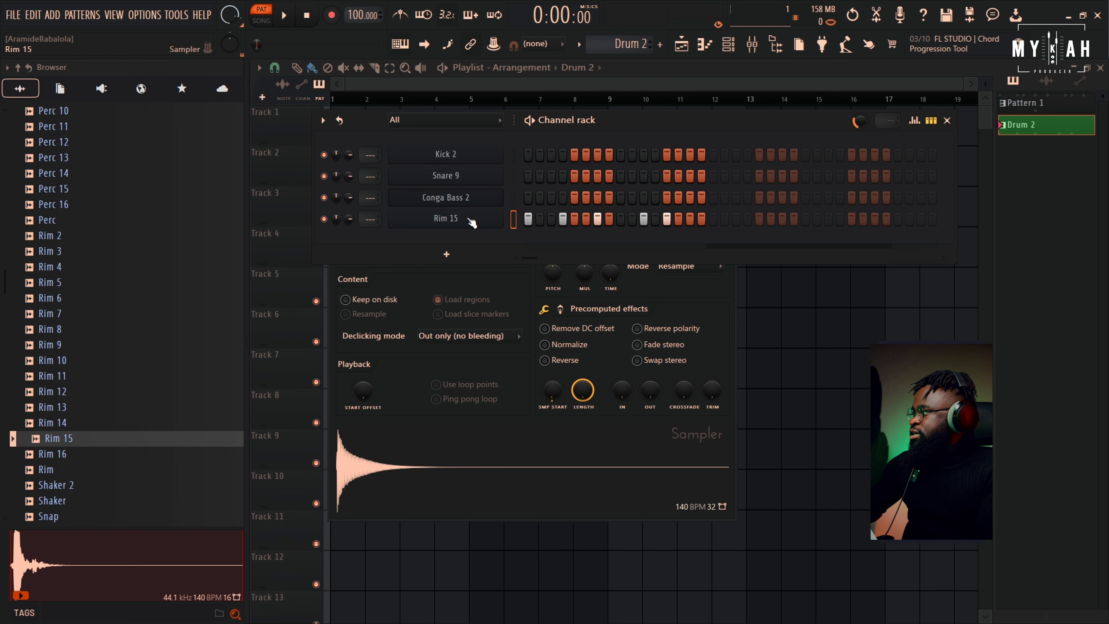
Open the Rim 15 sampler settings and set its time-stretching mode to Resample
click(482, 228)
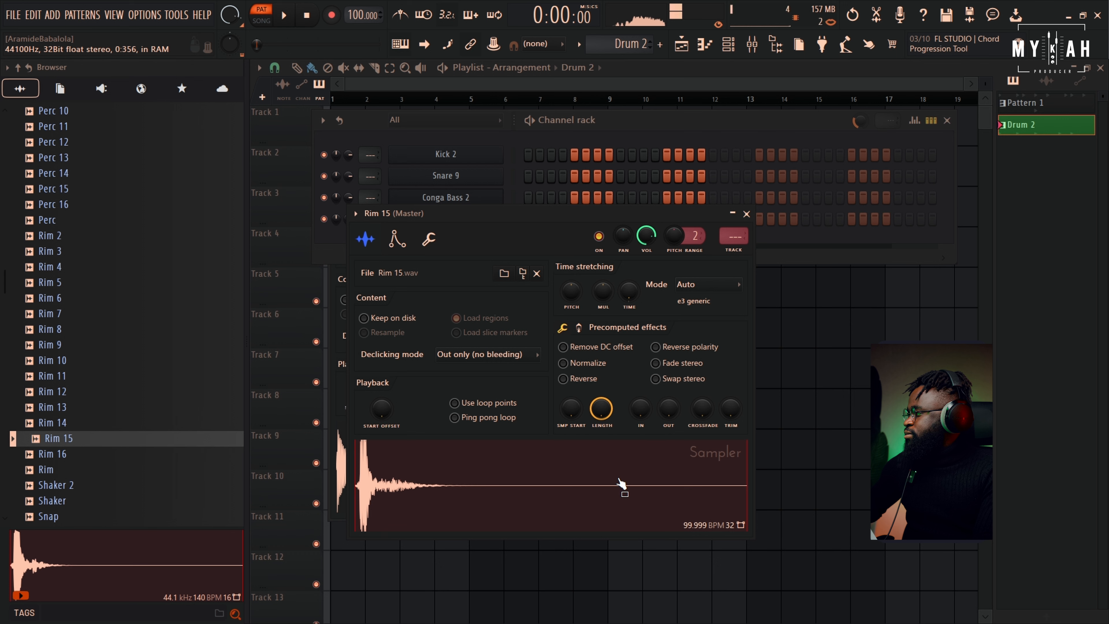
click(690, 301)
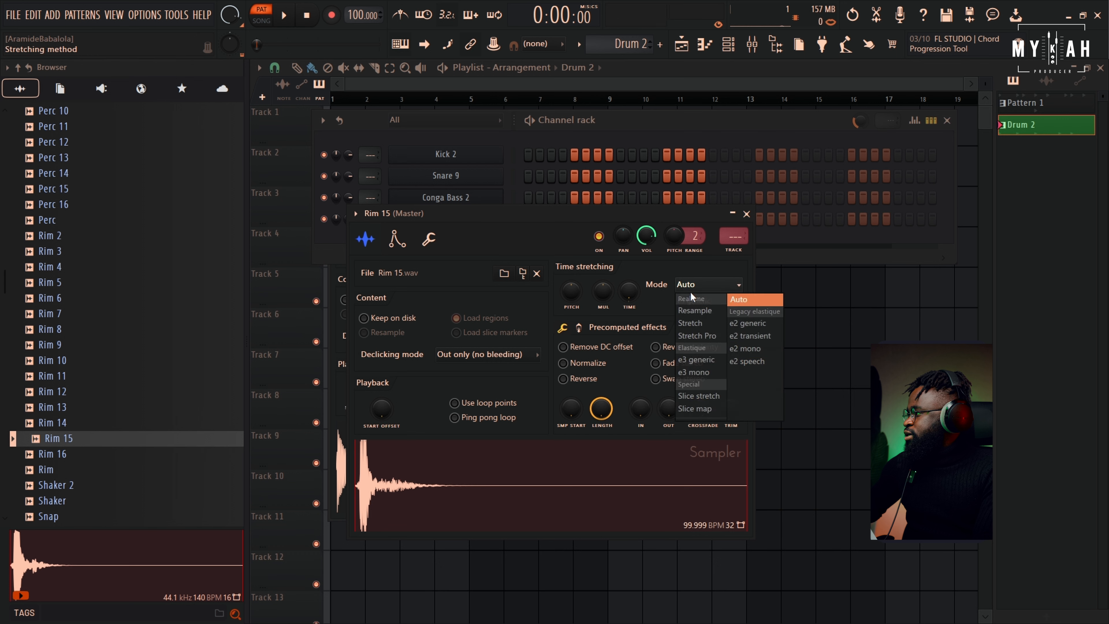
click(695, 311)
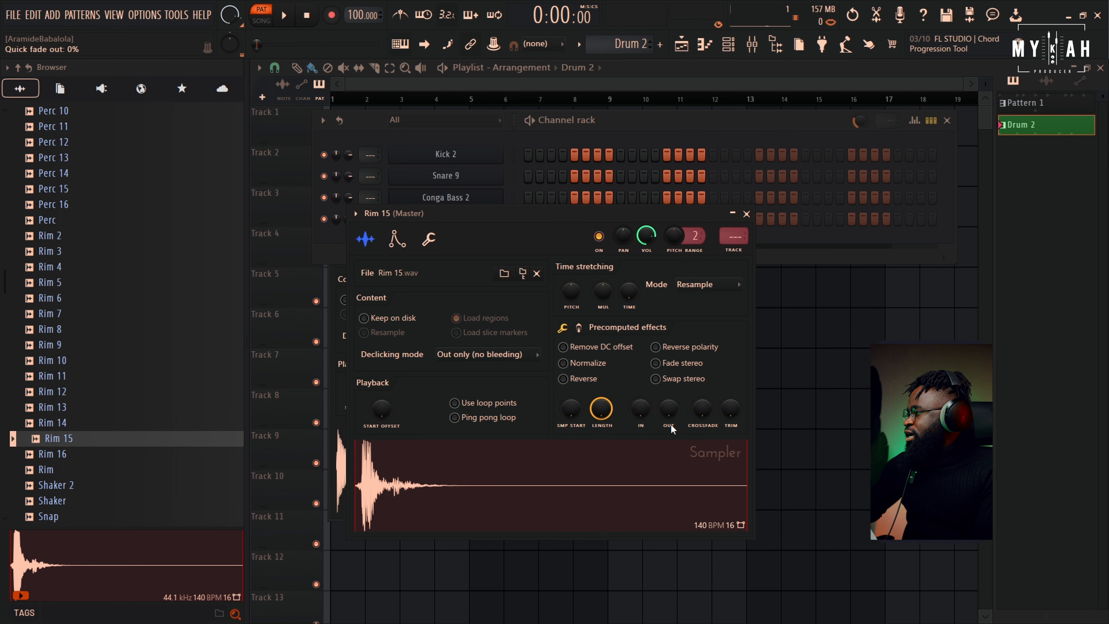
Set Rim 15's quick fade out to 43% and play the Drum 2 pattern to check it
drag(669, 410, 669, 354)
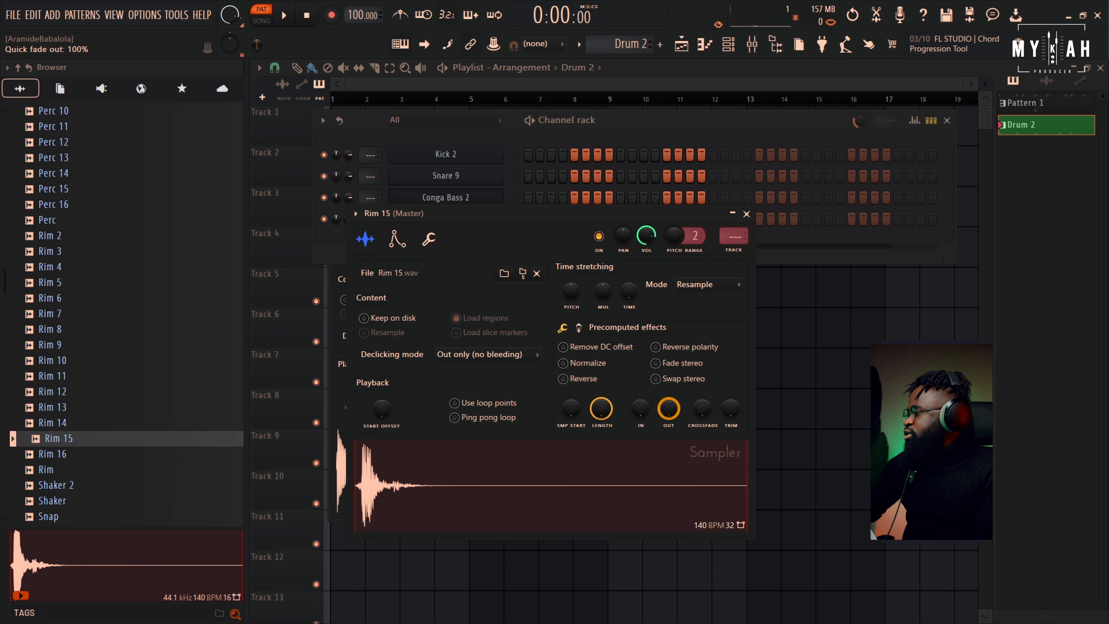
drag(566, 418, 566, 410)
click(587, 478)
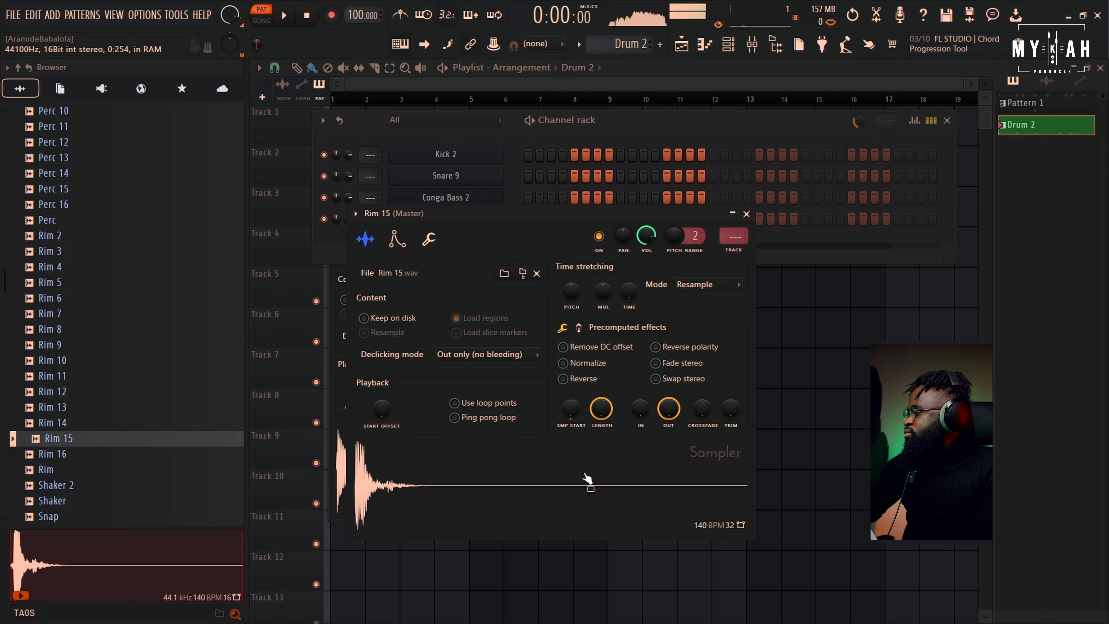
drag(669, 410, 668, 434)
key(space)
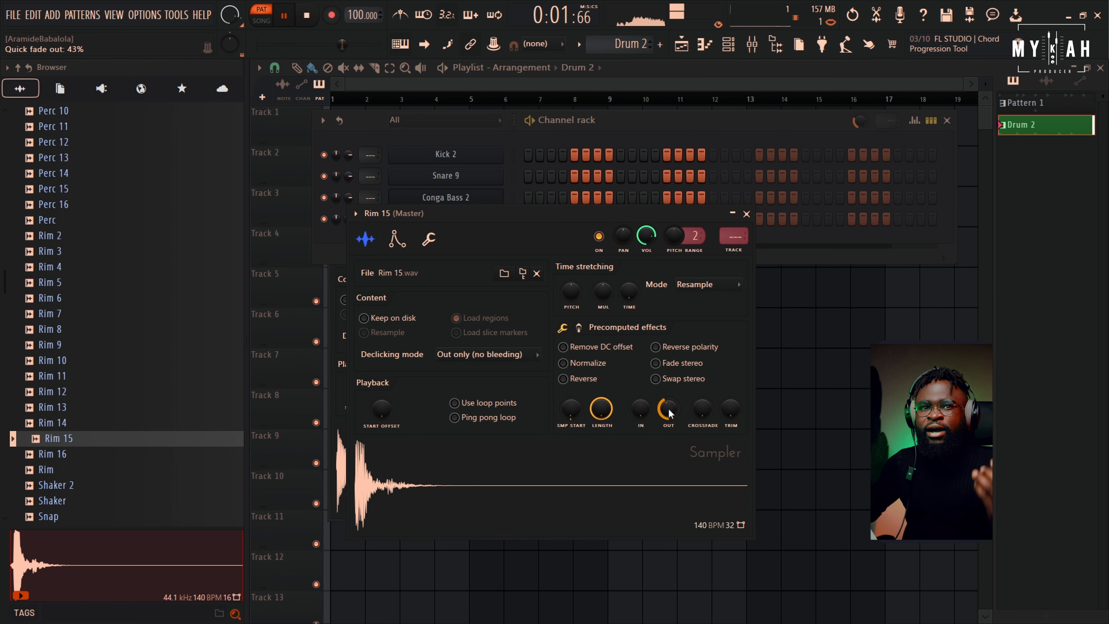
key(space)
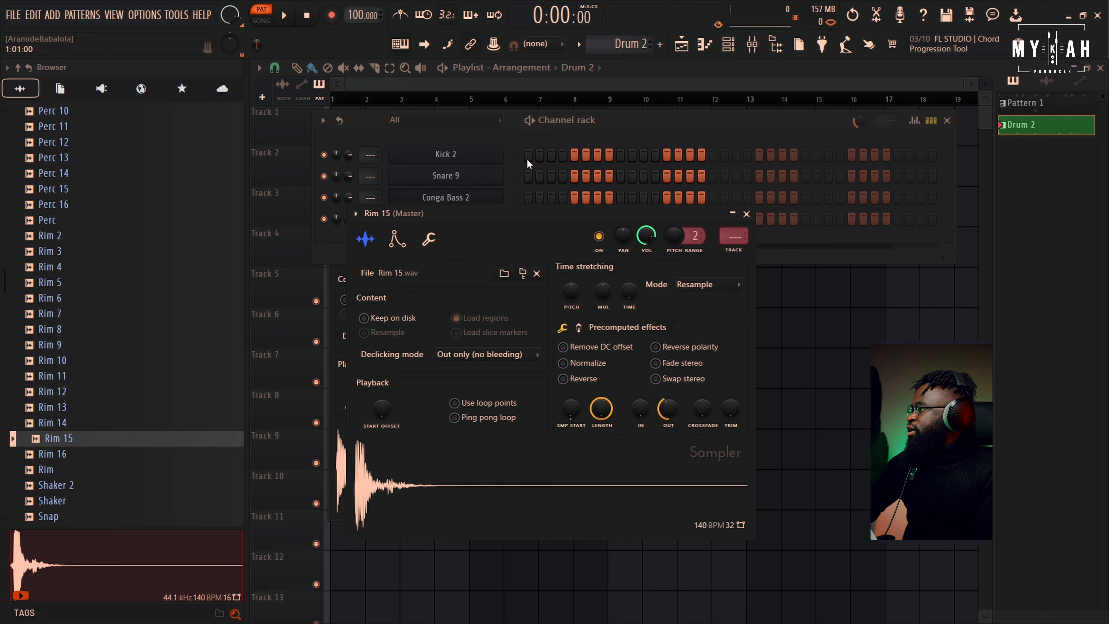
Fill the Kick 2 channel on every 4 steps in Drum 2 and play it with the rim
right_click(483, 161)
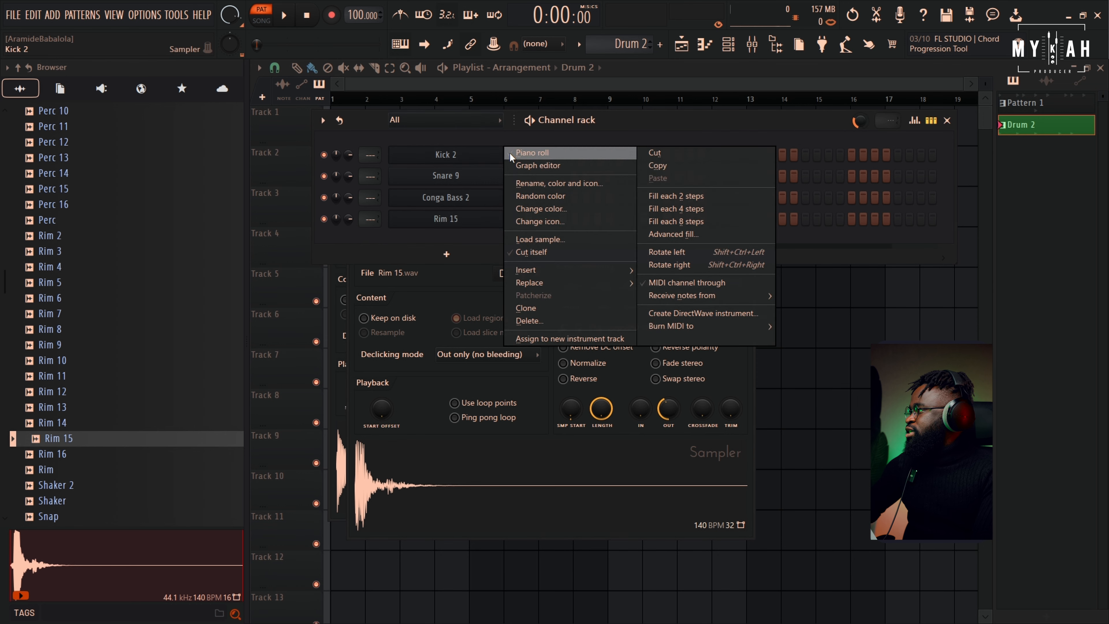
click(683, 210)
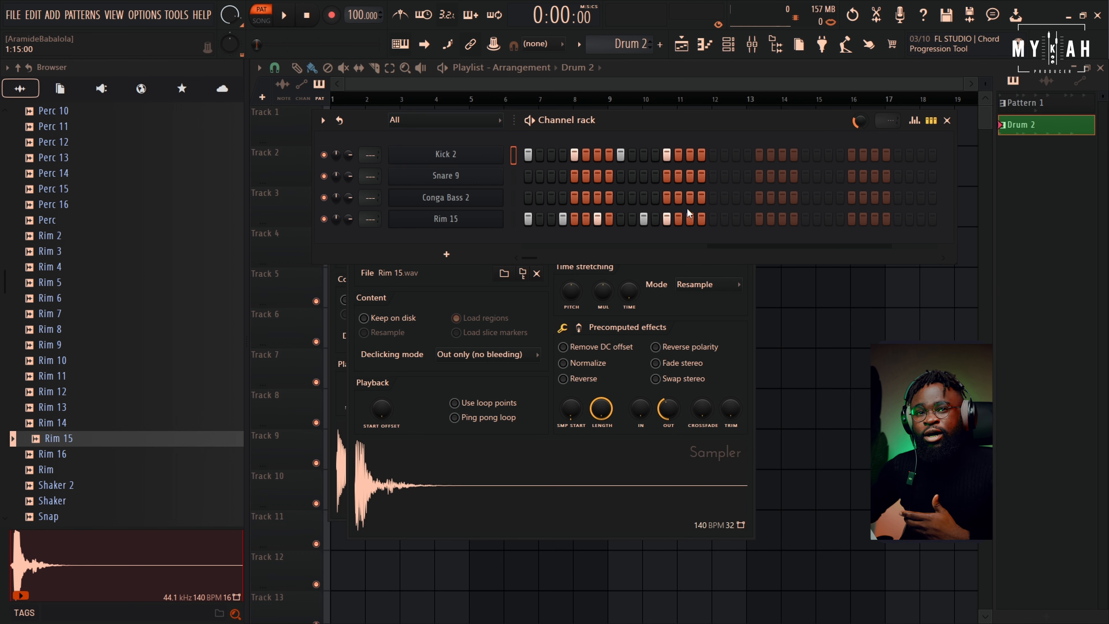
key(space)
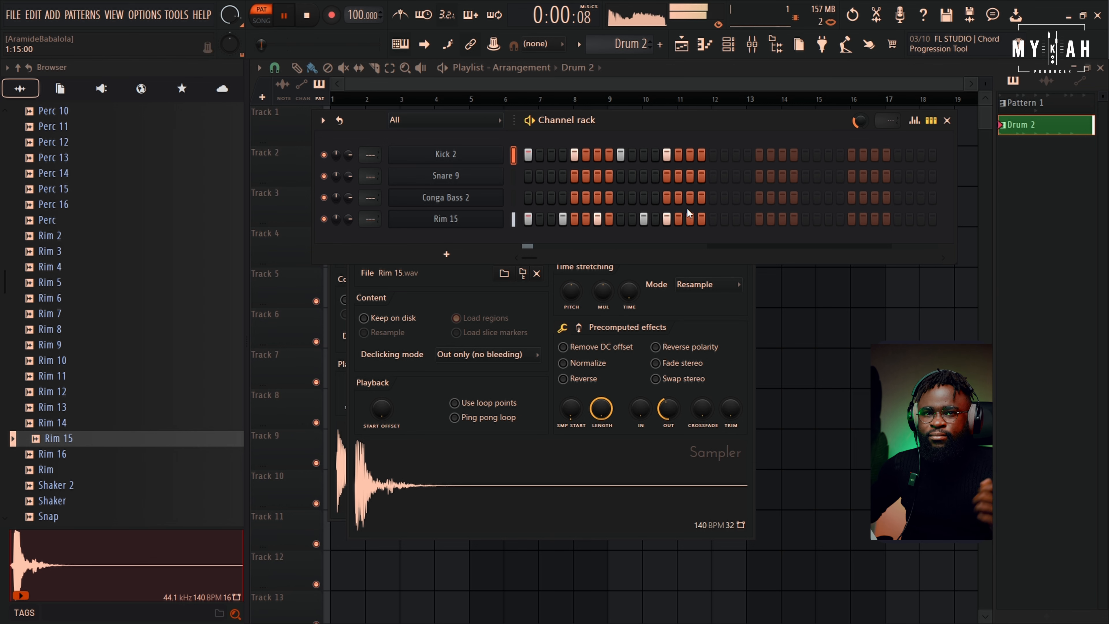
key(space)
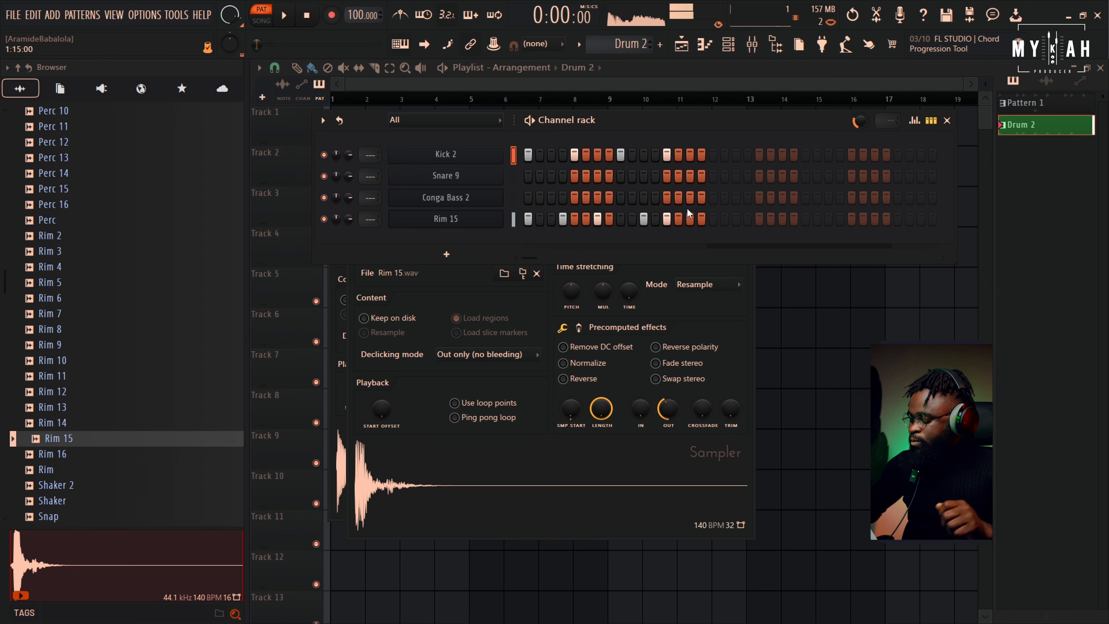
Program Conga Bass 2 hits on steps 7 and 15 of Drum 2 and play the pattern
click(610, 196)
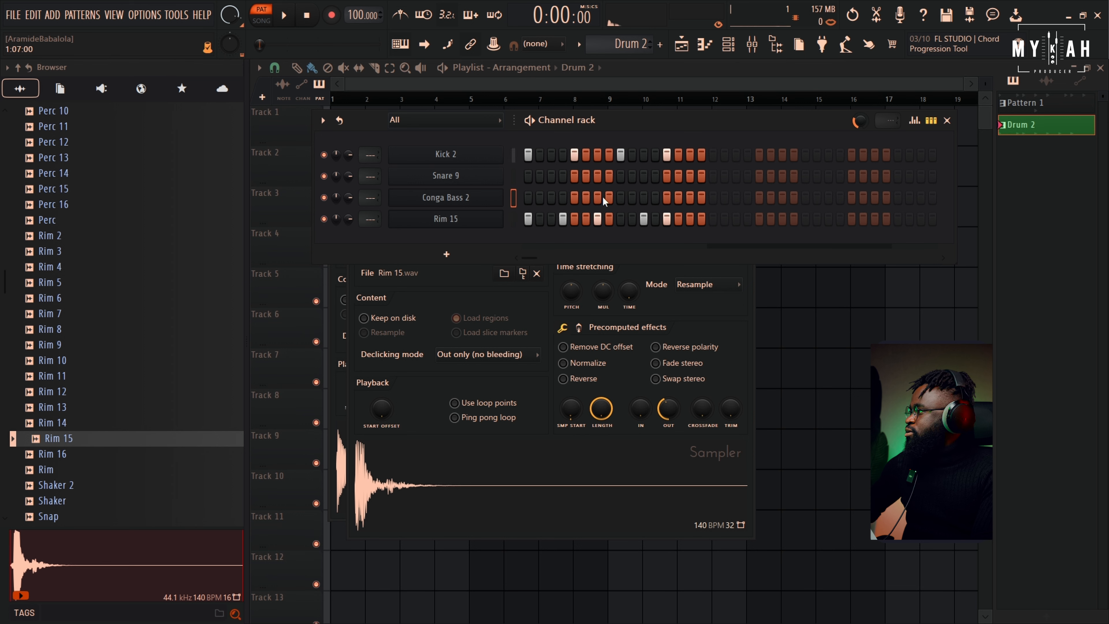
key(space)
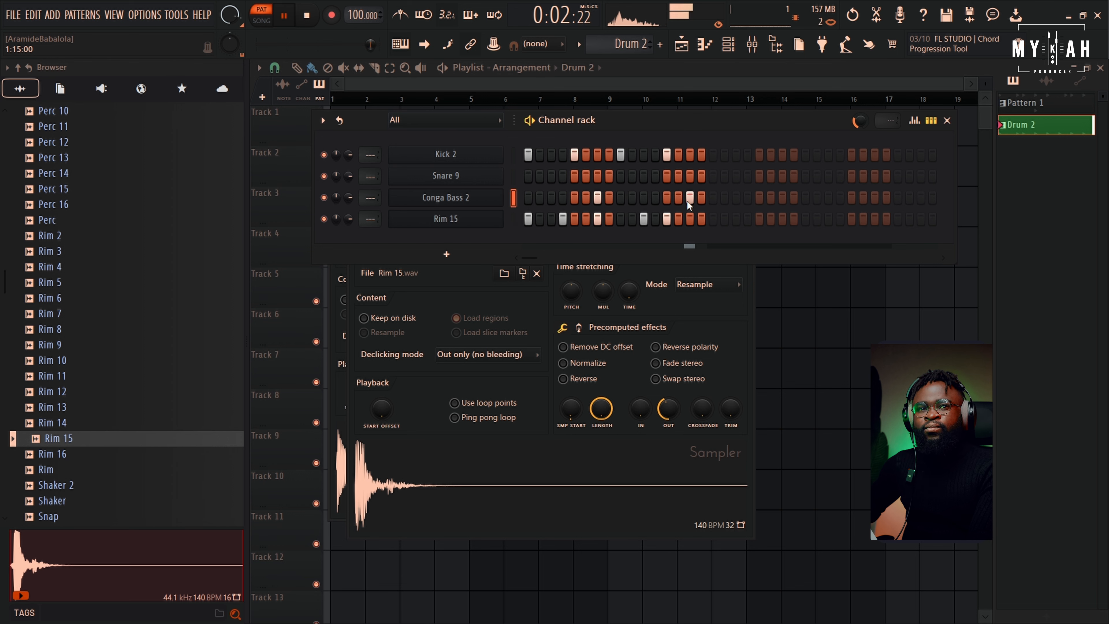
key(space)
Play Pattern 1 and Drum 2 one after the other to compare the two beats
click(594, 67)
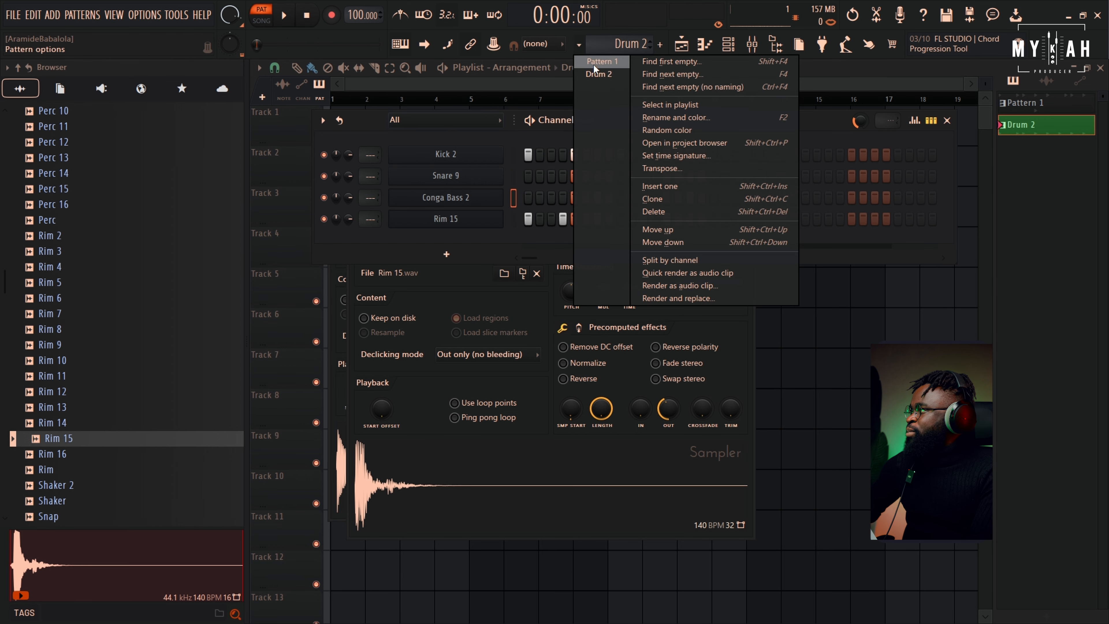
click(595, 60)
key(space)
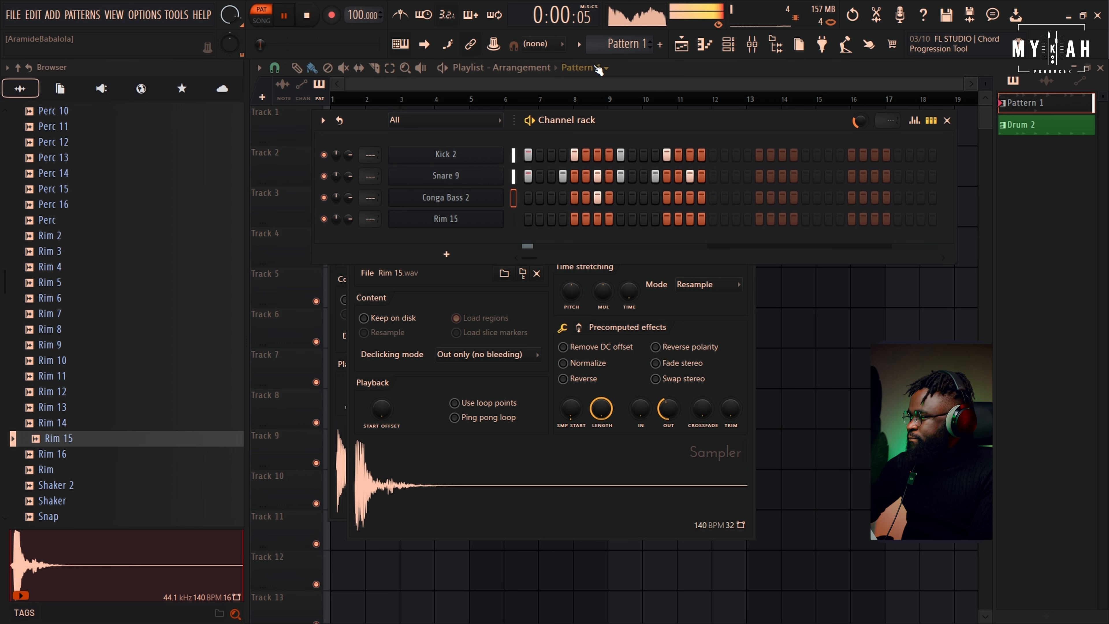
key(space)
click(579, 44)
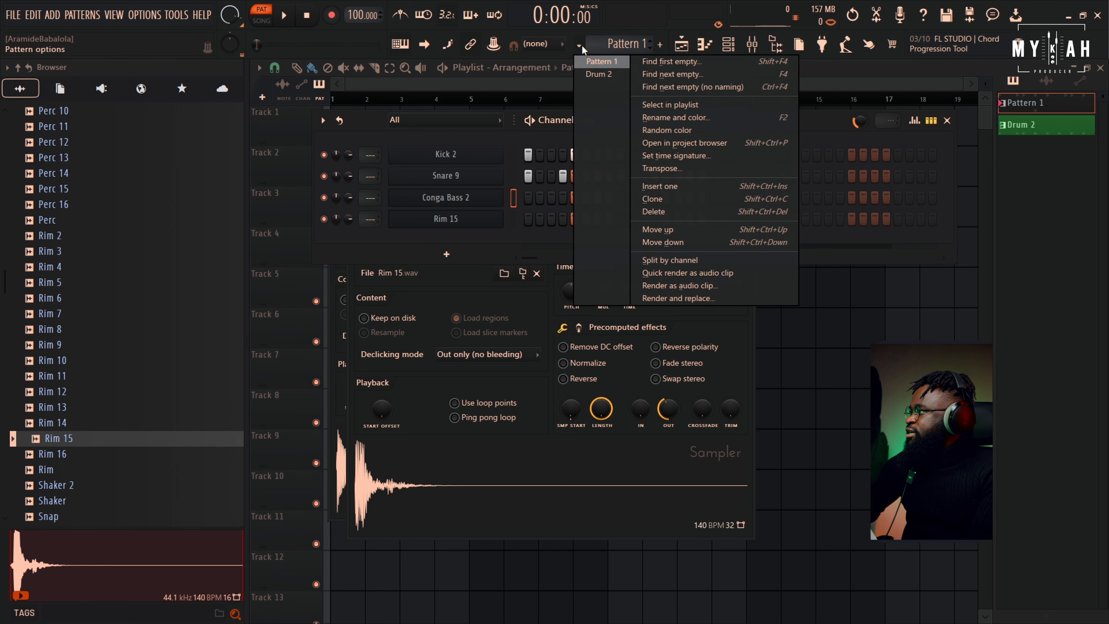
click(598, 74)
key(space)
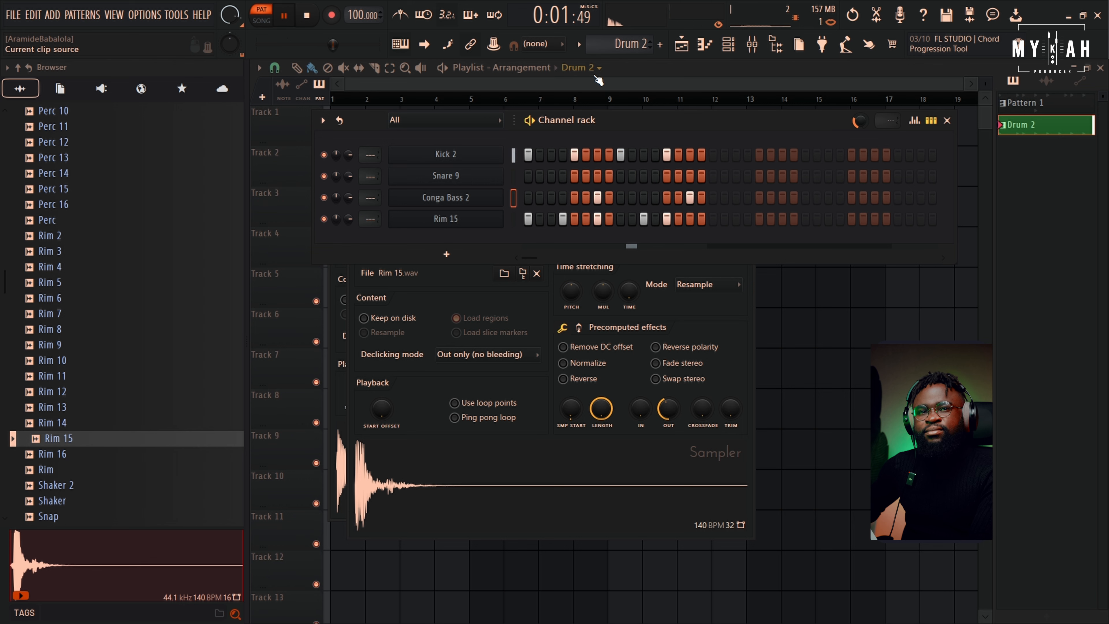
key(space)
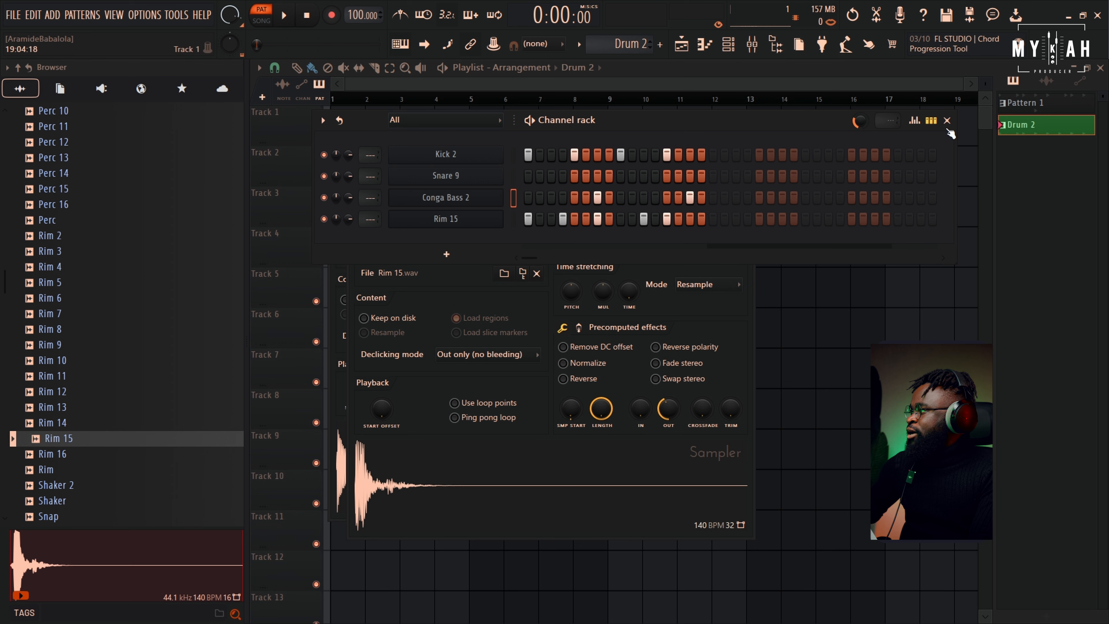
Raise the velocities of all Rim 15 and Kick 2 hits in Drum 2 to maximum
click(915, 122)
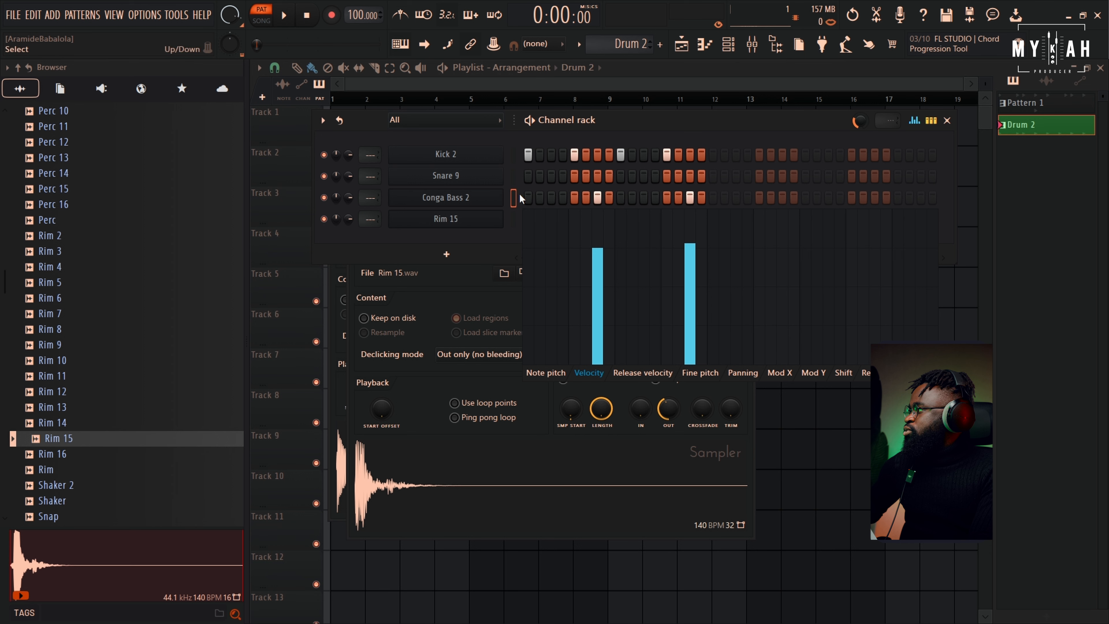
click(513, 219)
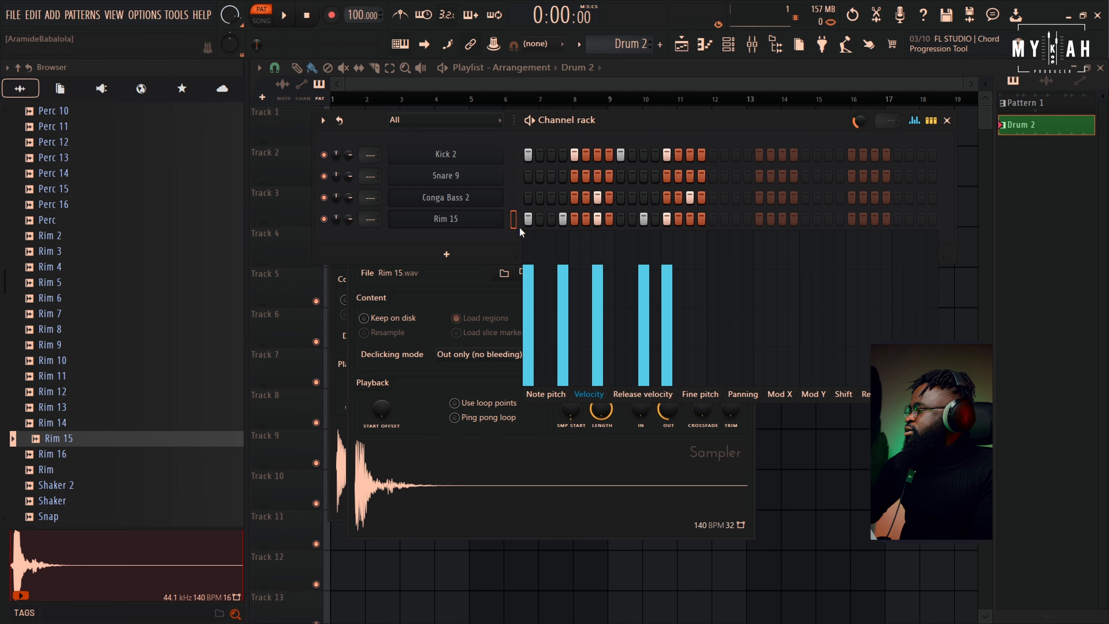
mouse_move(529, 269)
mouse_down()
mouse_move(530, 231)
mouse_move(726, 223)
mouse_up()
click(513, 156)
mouse_move(538, 217)
mouse_down()
mouse_move(602, 167)
mouse_move(724, 169)
mouse_up()
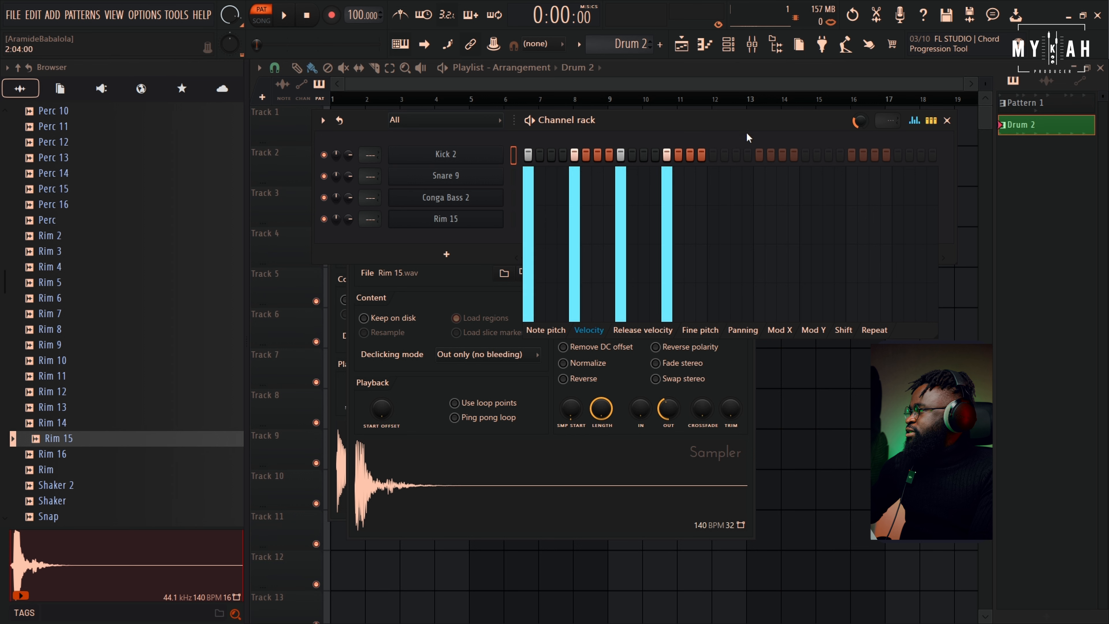
click(914, 120)
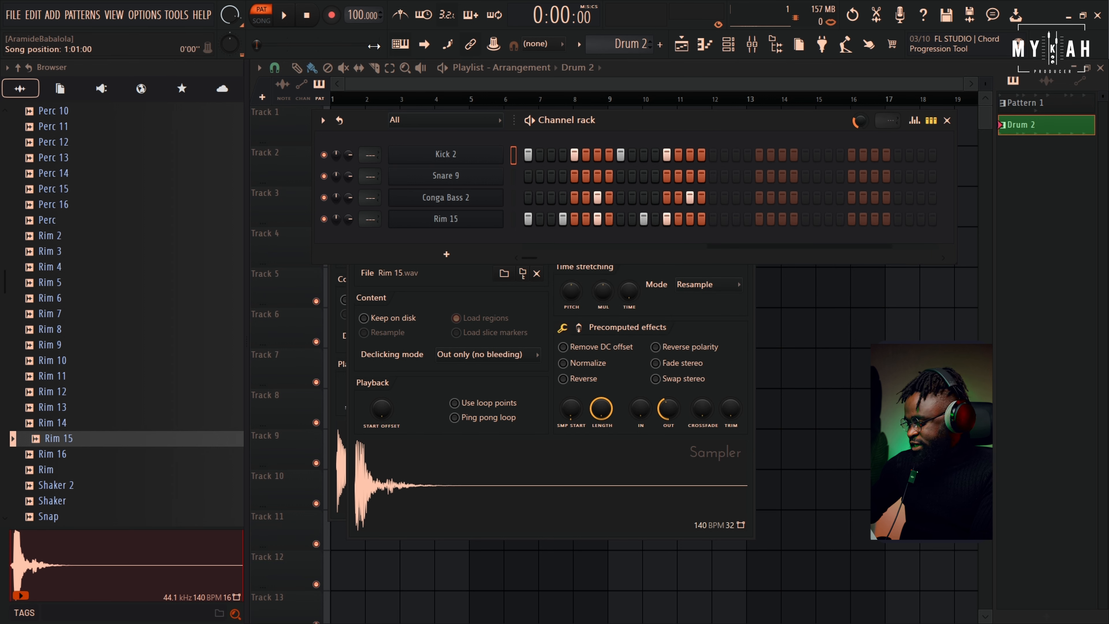
Play the Drum 2 pattern
key(space)
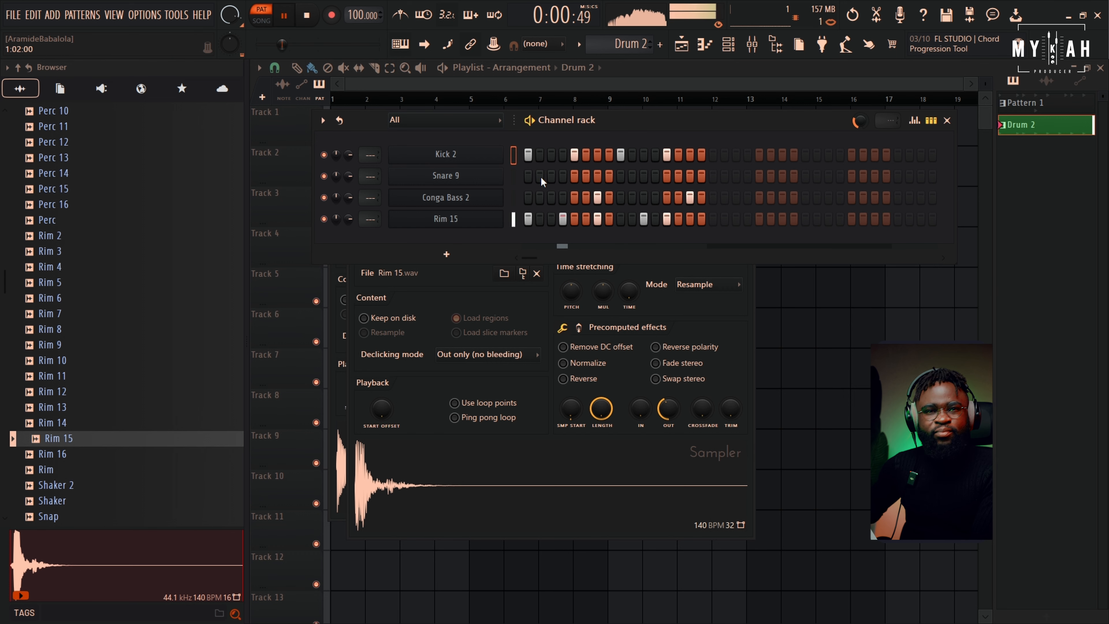
key(space)
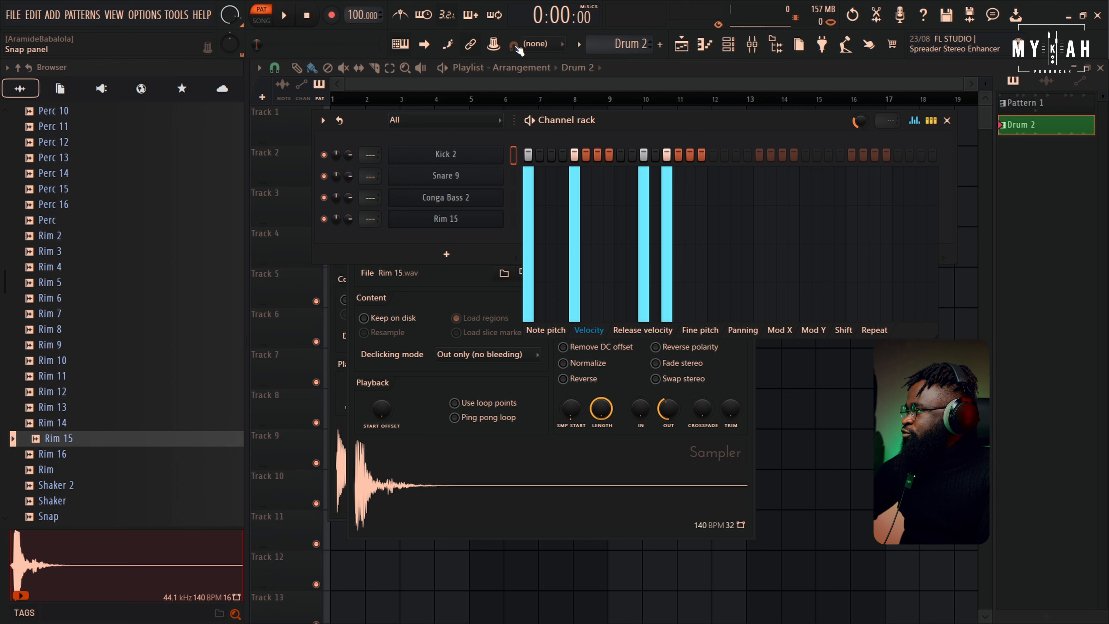
Create a new empty pattern and name it Drum 3
click(579, 45)
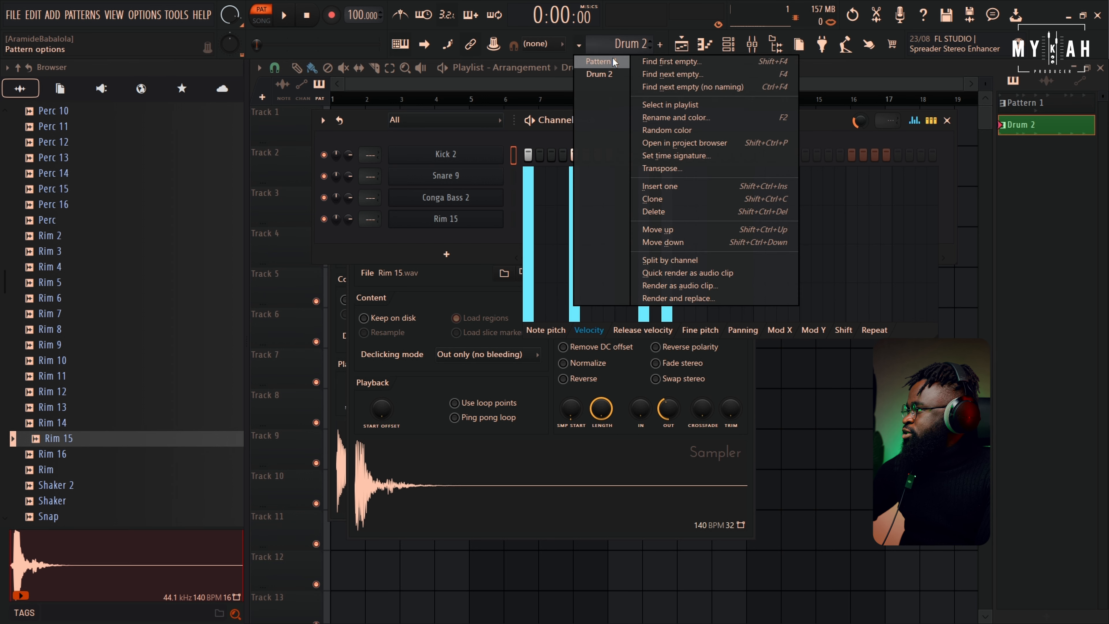
click(675, 61)
key(Caps_Lock)
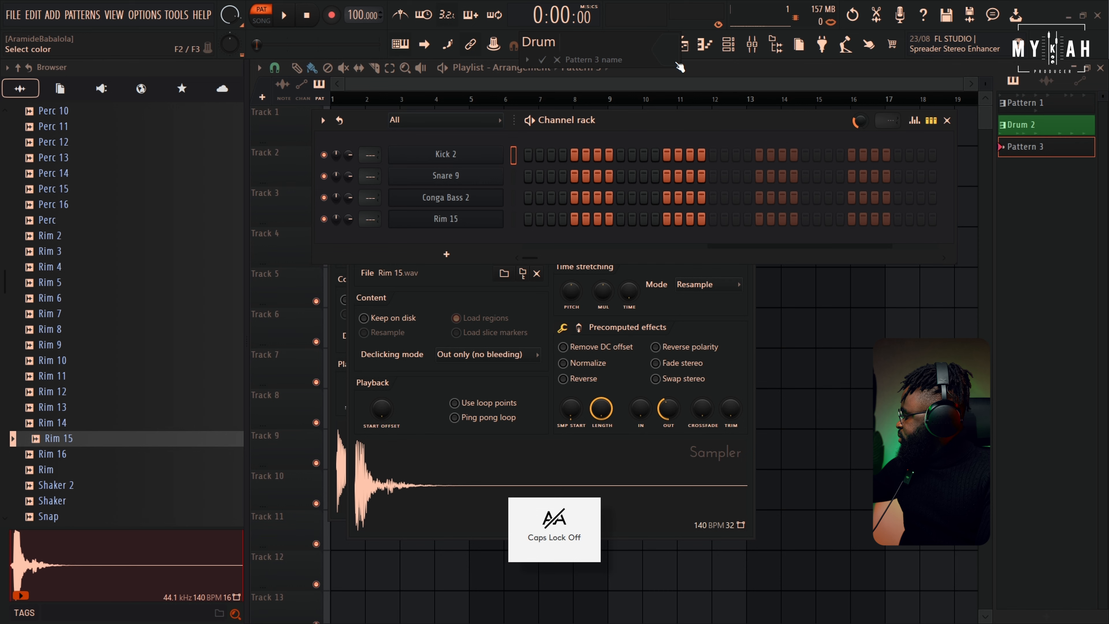
click(680, 61)
click(740, 190)
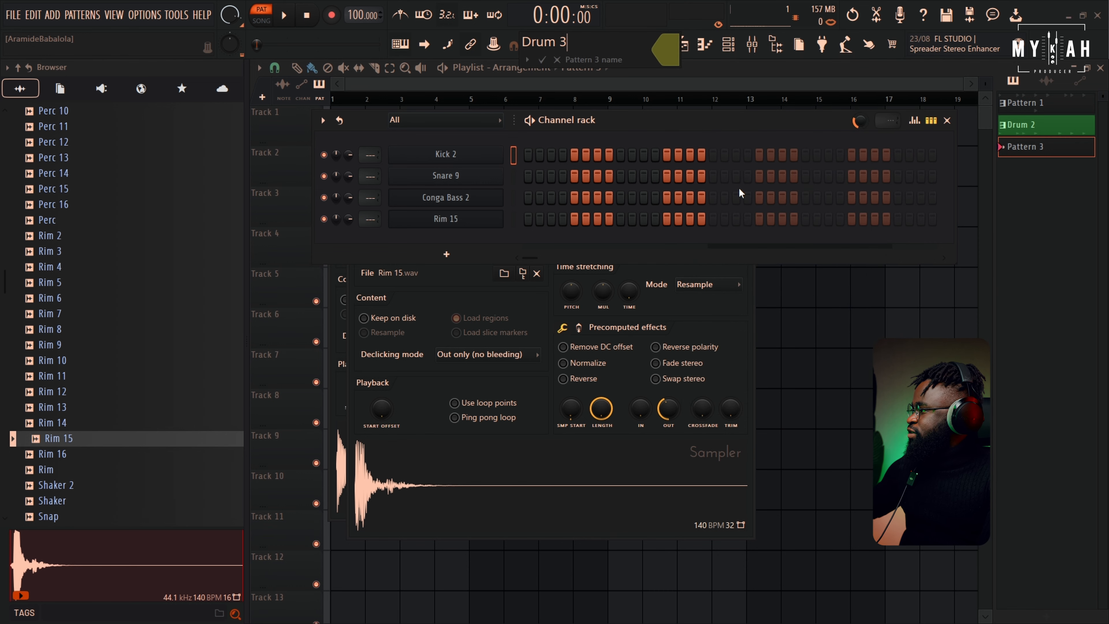
key(Return)
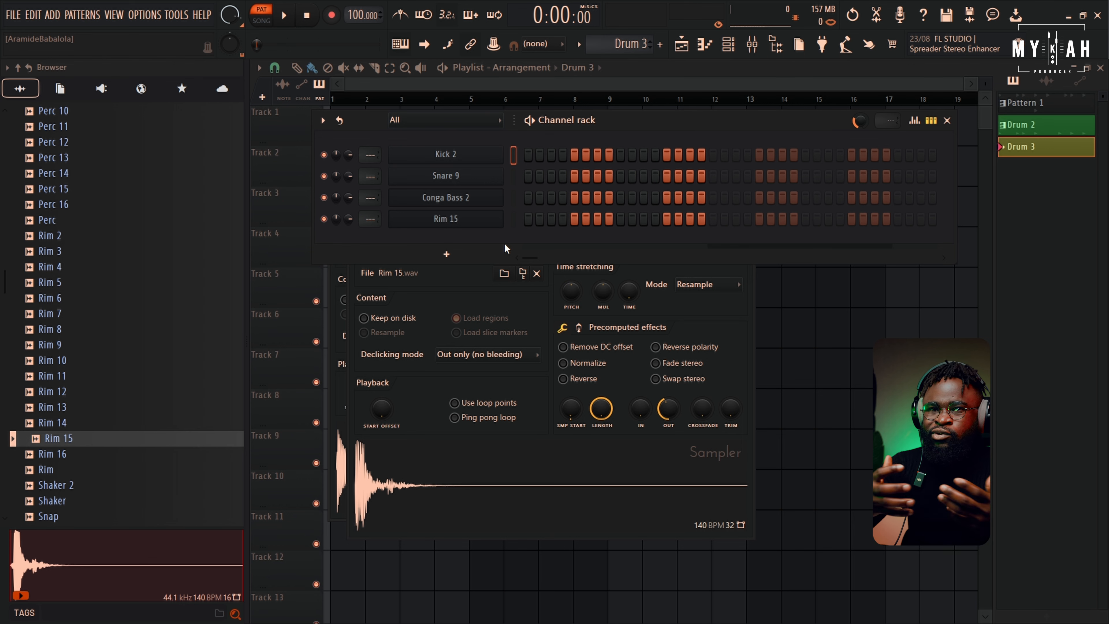
Audition the remaining rim samples and the snare samples in the one-shots folder
click(69, 461)
click(72, 469)
scroll(68, 437, down, 4)
click(61, 394)
click(62, 408)
click(62, 422)
click(62, 438)
click(61, 454)
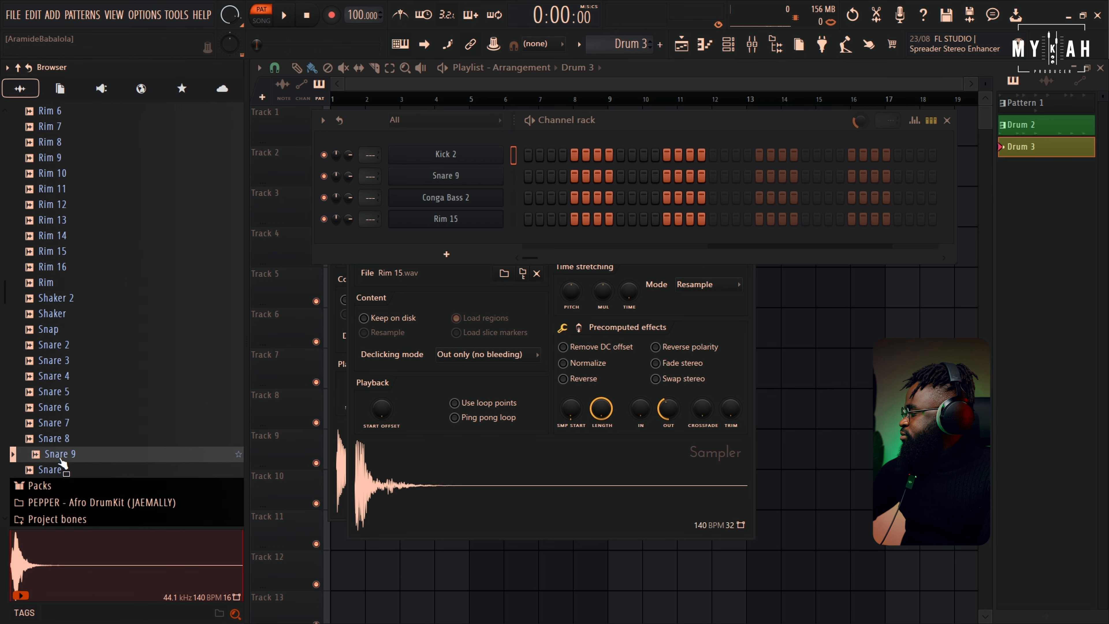
click(62, 469)
click(62, 438)
click(62, 422)
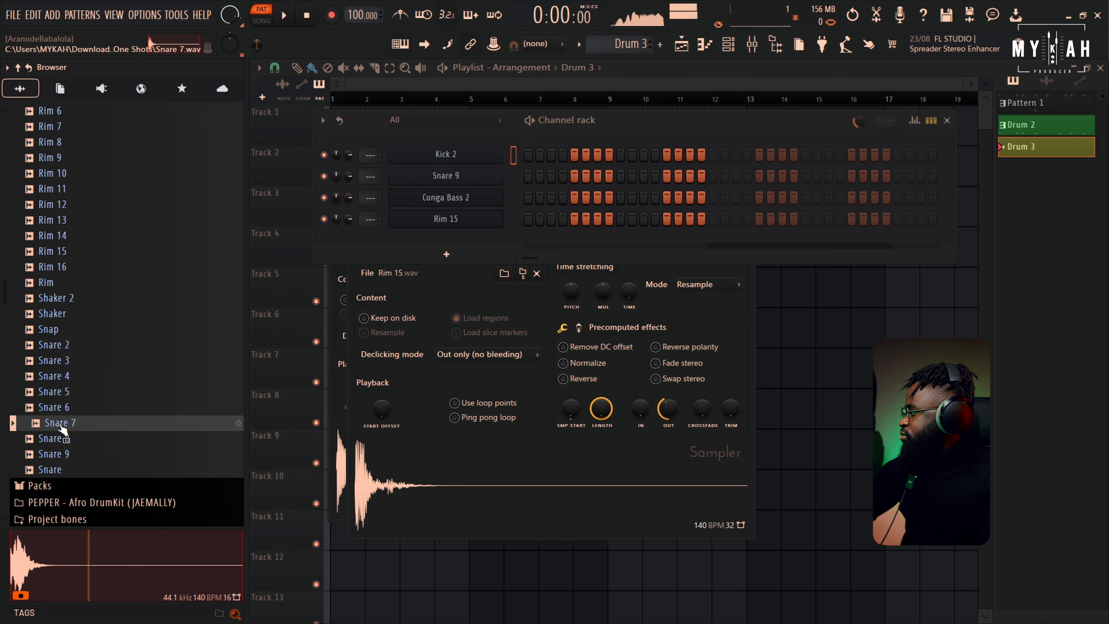
click(62, 407)
click(63, 391)
click(63, 376)
click(63, 360)
click(63, 345)
Audition the first few rim samples and add Rim 4 as a new channel in the channel rack
scroll(73, 380, up, 6)
click(58, 345)
click(56, 330)
click(58, 348)
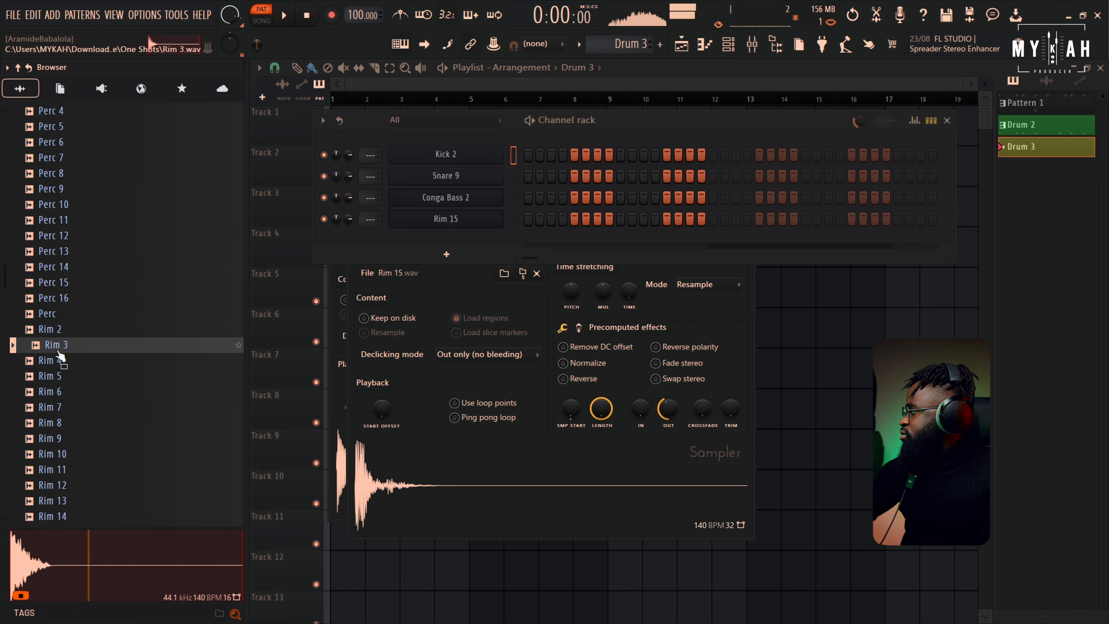
click(55, 360)
click(53, 361)
drag(56, 366, 461, 236)
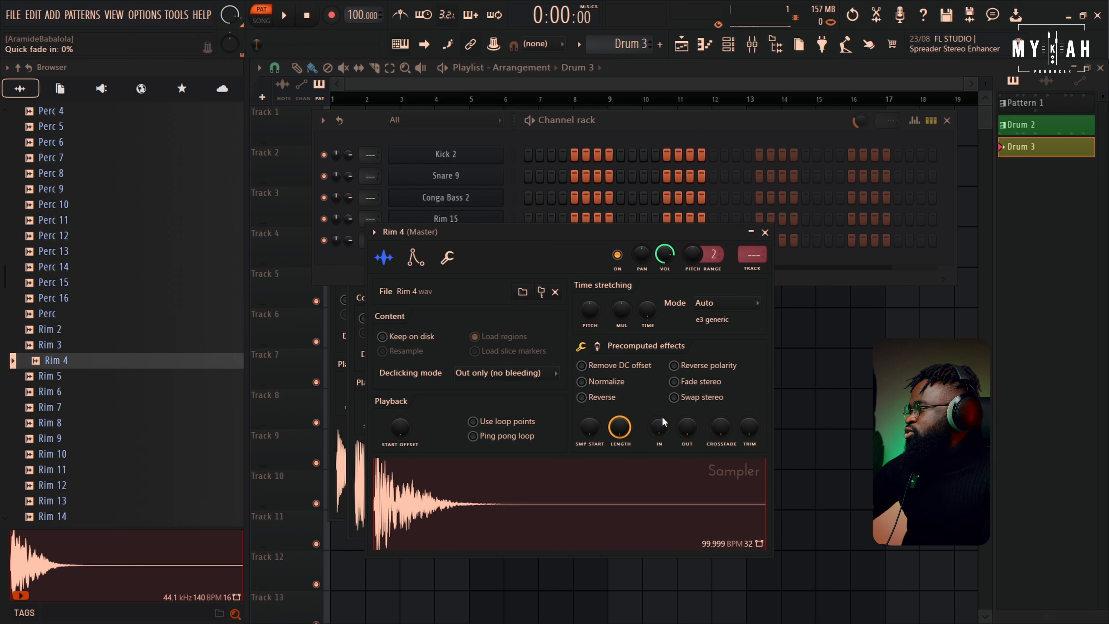
Add a fade-out to the Rim 4 sample and set its time stretching to Resample with the stretch time cleared
drag(684, 439, 686, 419)
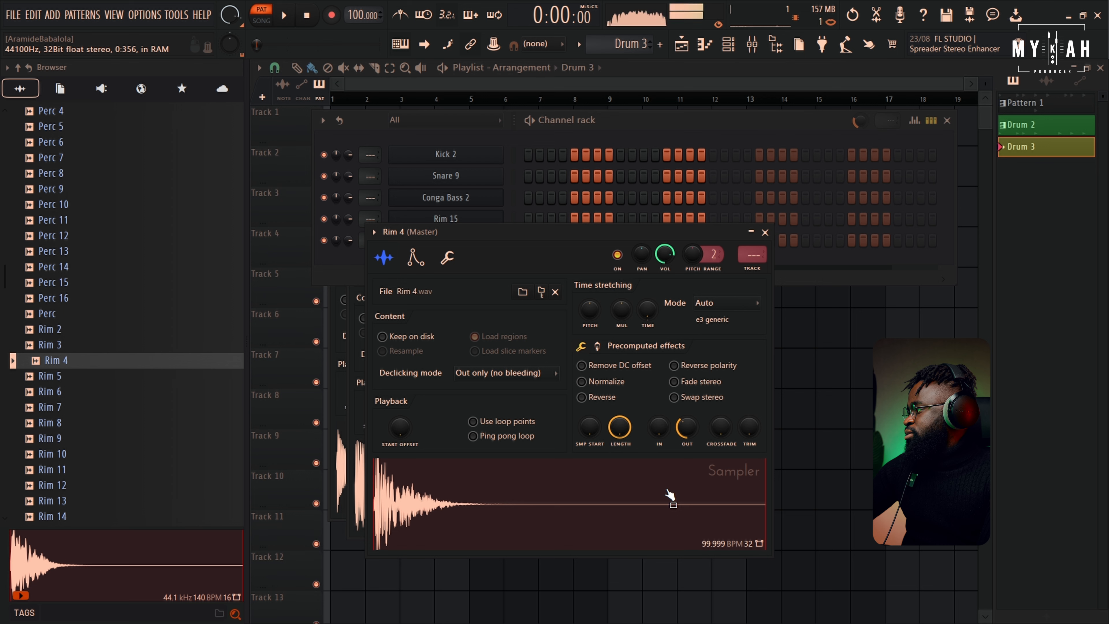
click(726, 303)
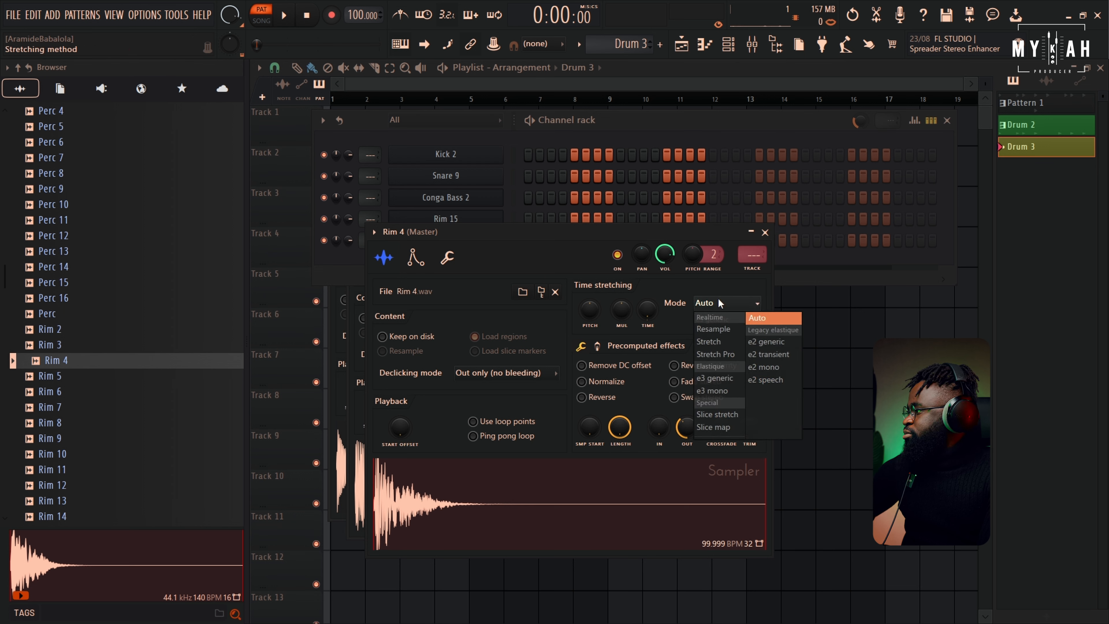
click(717, 329)
right_click(651, 310)
click(667, 317)
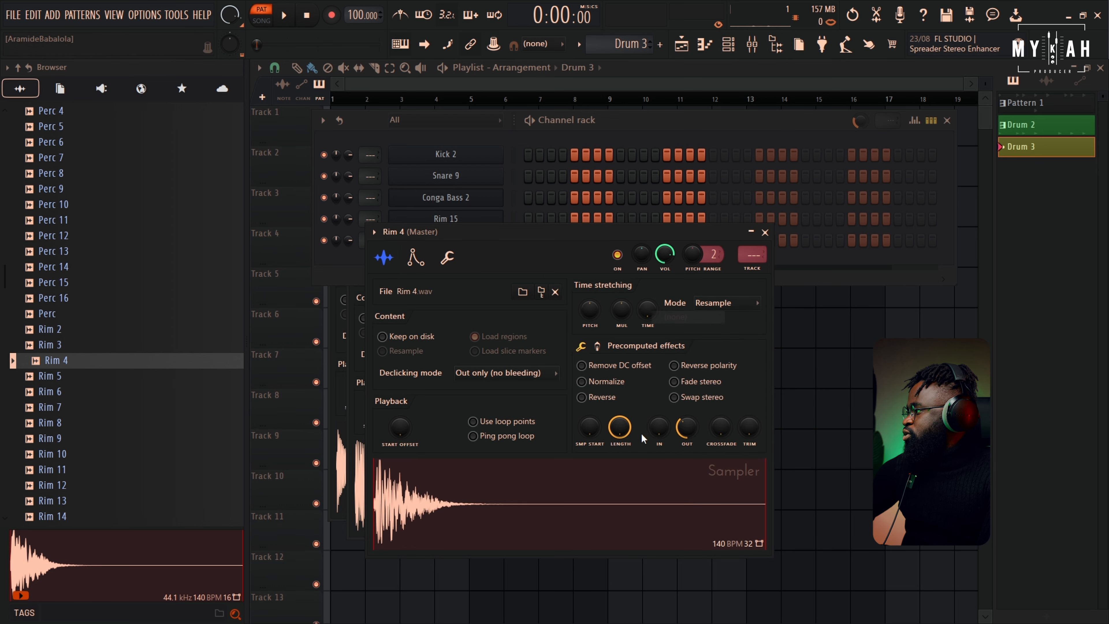
click(627, 515)
click(626, 509)
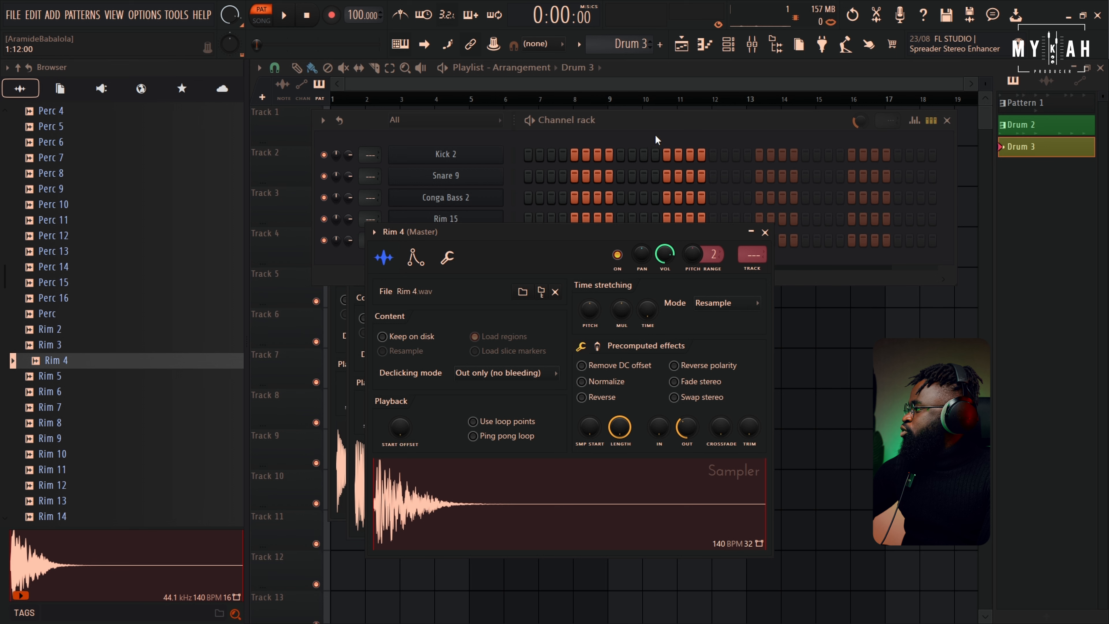
Program Rim 4 hits on steps 4, 7, 12 and 15 of Drum 3 and play the pattern
click(679, 123)
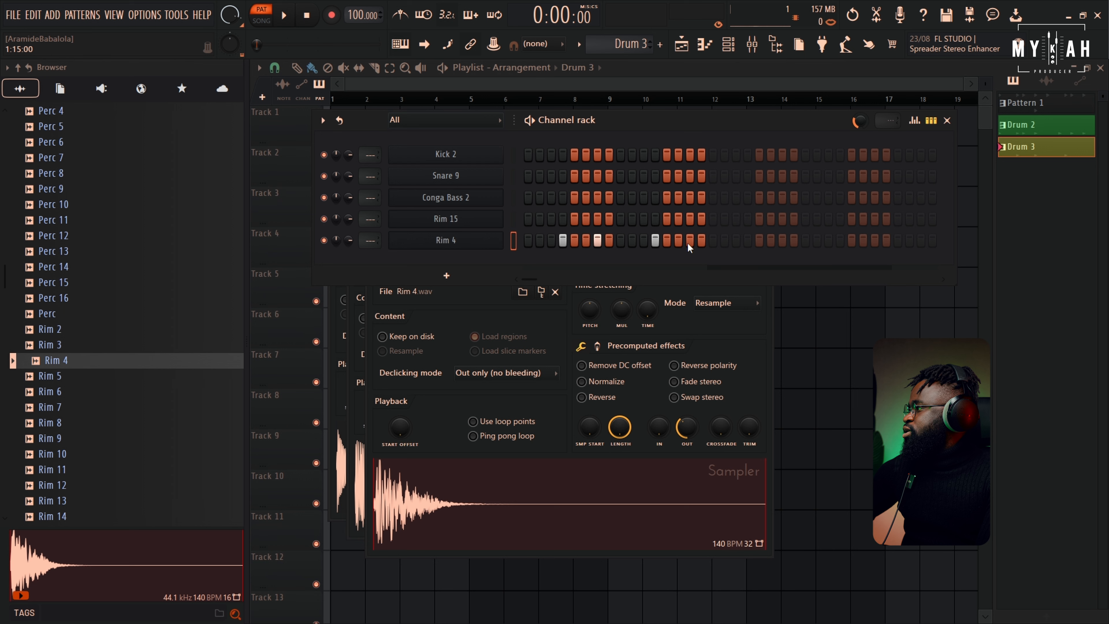
key(space)
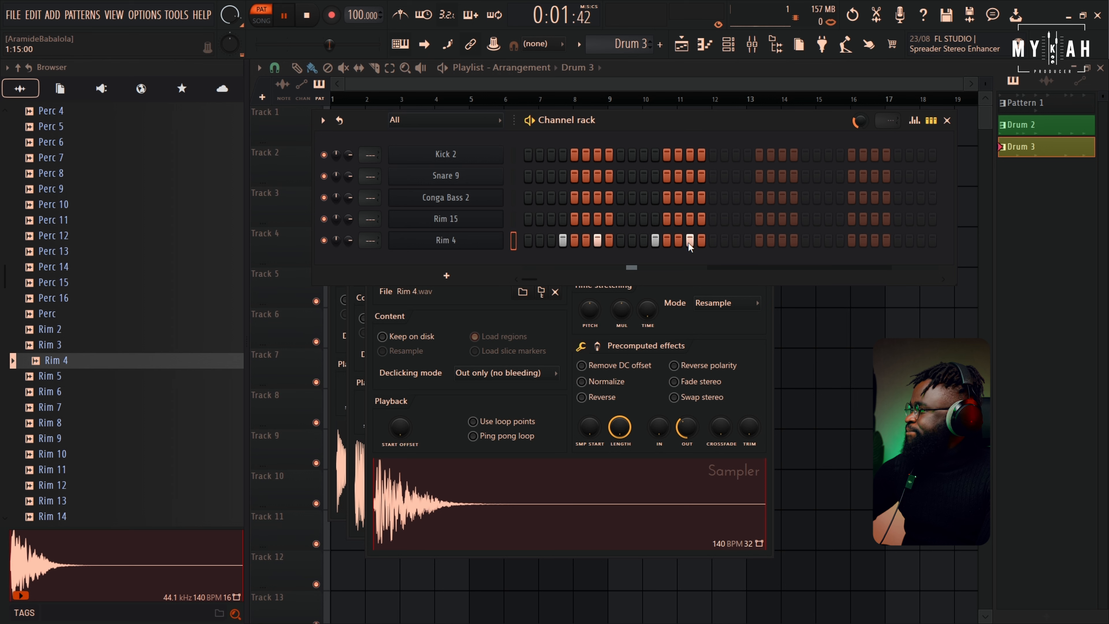
key(space)
Audition the kick samples and add the Kick sample as a new channel in the channel rack
scroll(103, 375, down, 3)
scroll(102, 369, down, 5)
scroll(101, 360, up, 10)
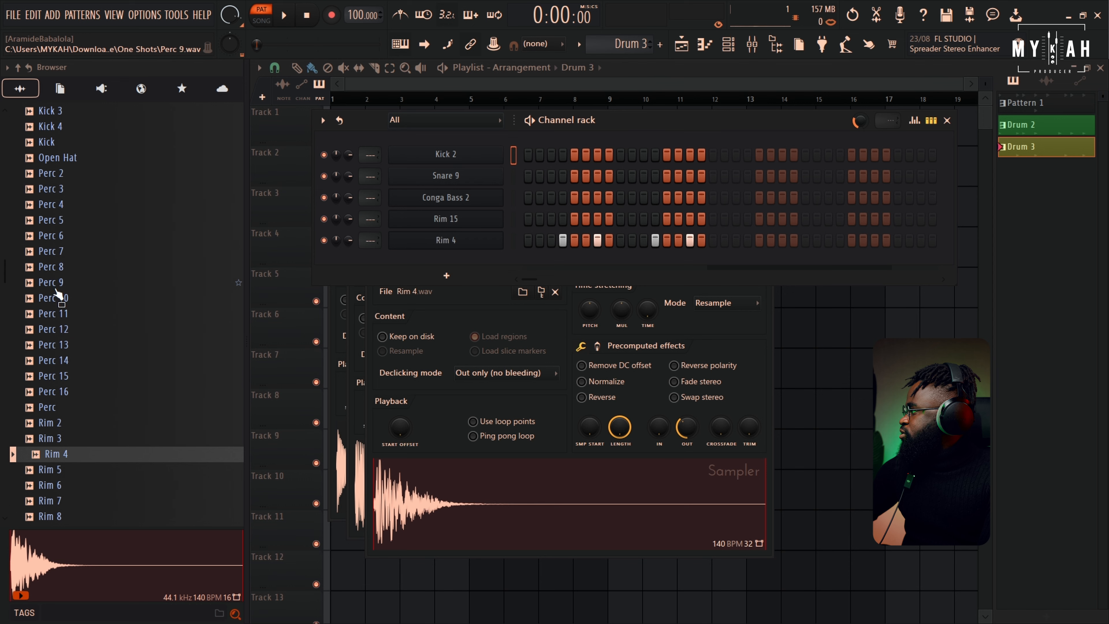
click(58, 139)
click(58, 127)
click(58, 141)
scroll(58, 140, up, 2)
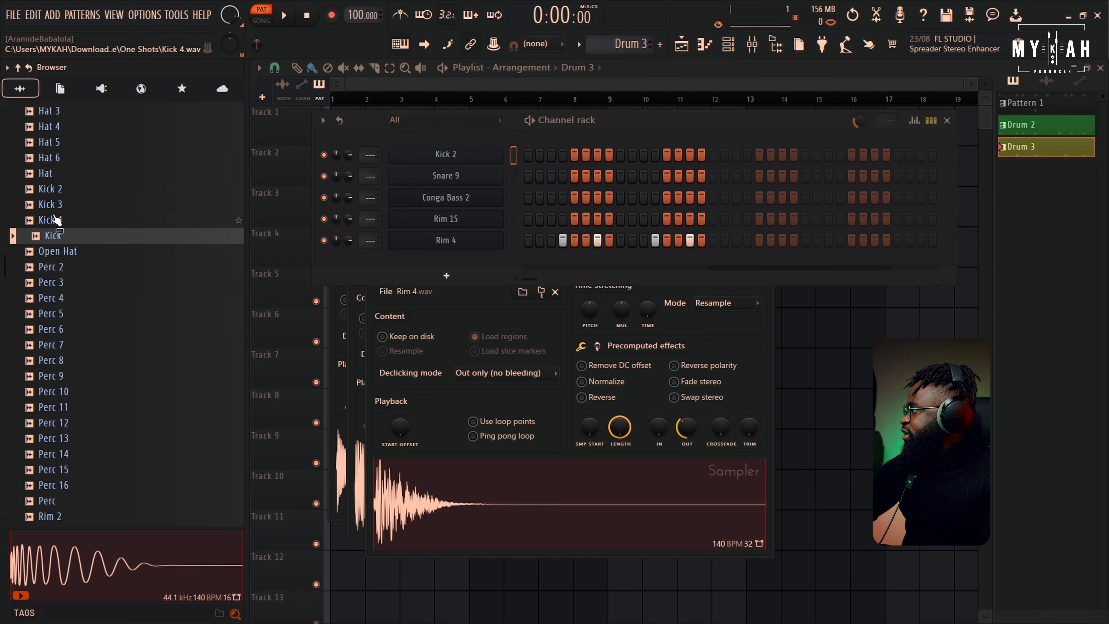
click(55, 218)
click(54, 204)
click(54, 188)
click(58, 236)
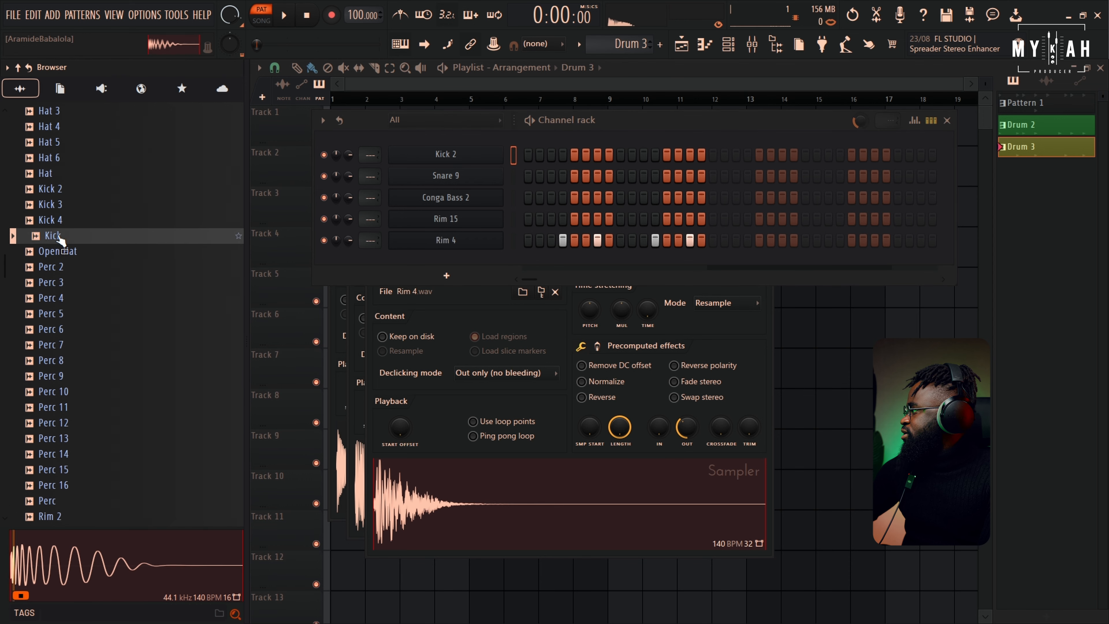
drag(59, 238, 449, 257)
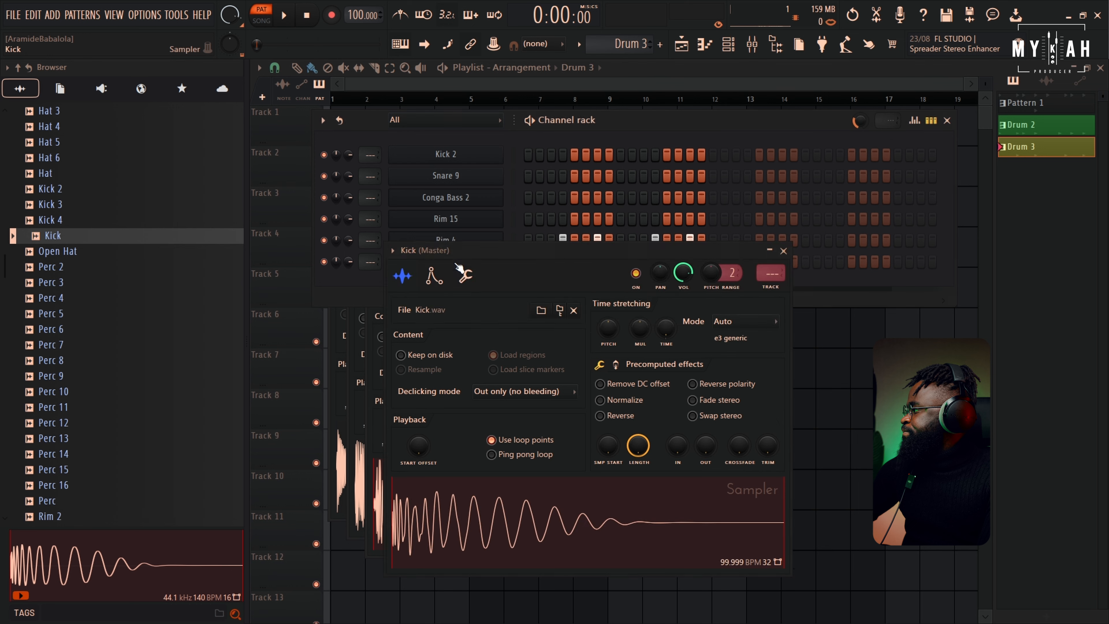
Configure the Kick sampler with loop points off, Normalize on, Resample stretching mode and stretch time at zero
click(492, 439)
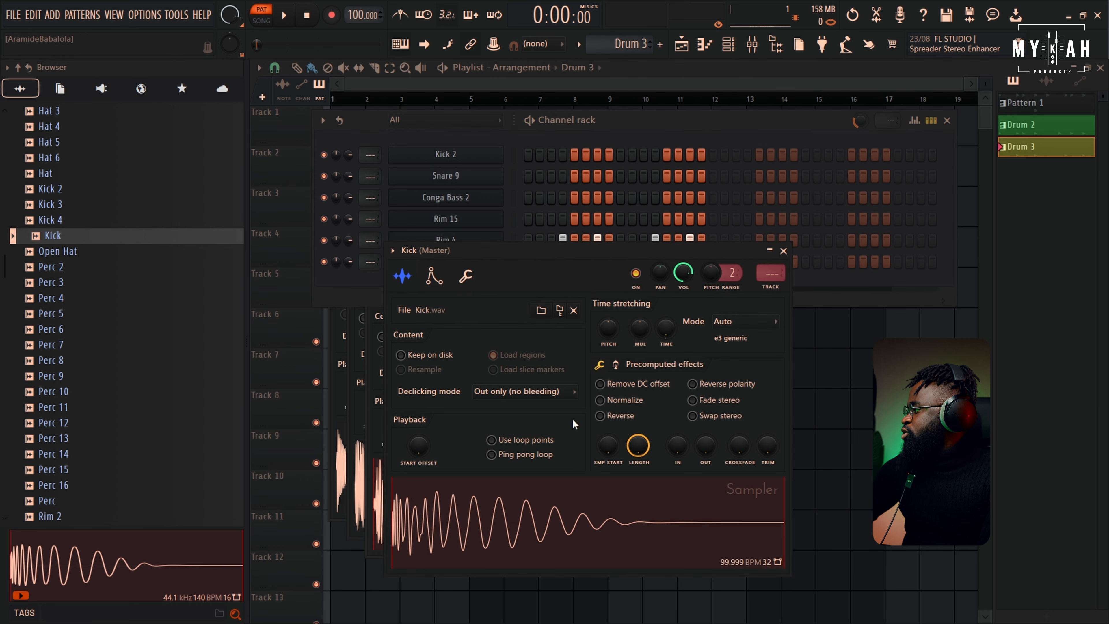
click(600, 401)
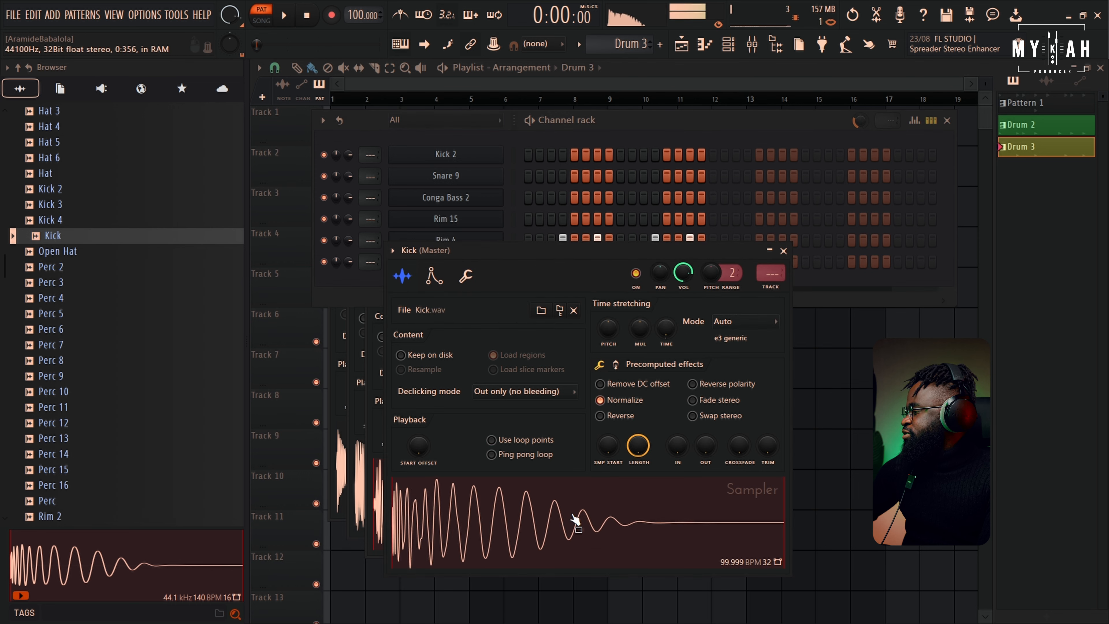
click(729, 323)
click(732, 350)
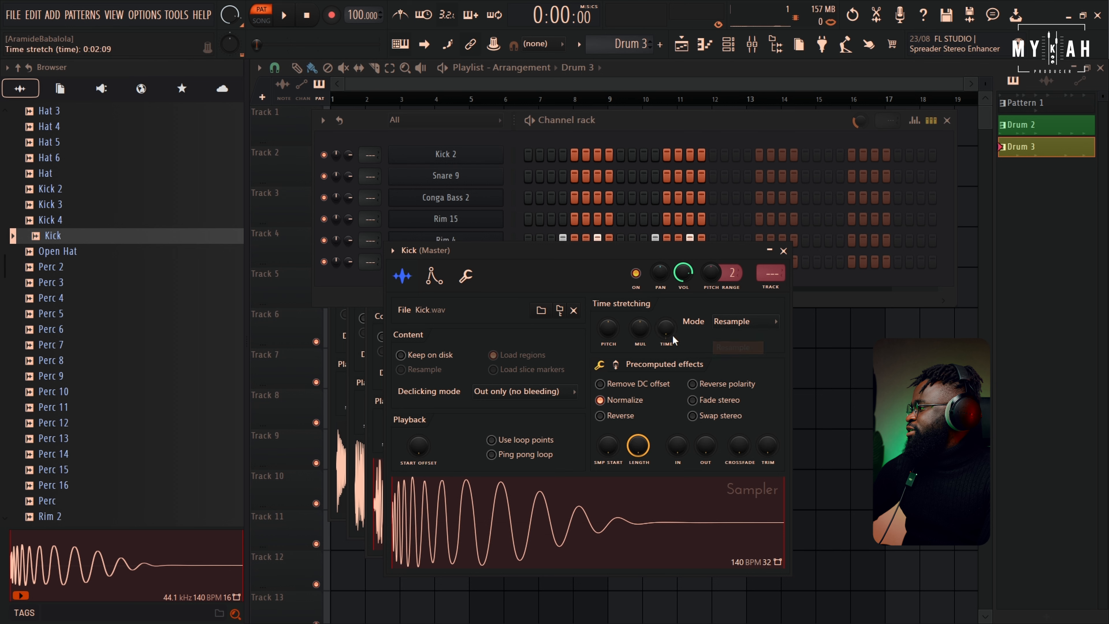
right_click(666, 332)
click(688, 338)
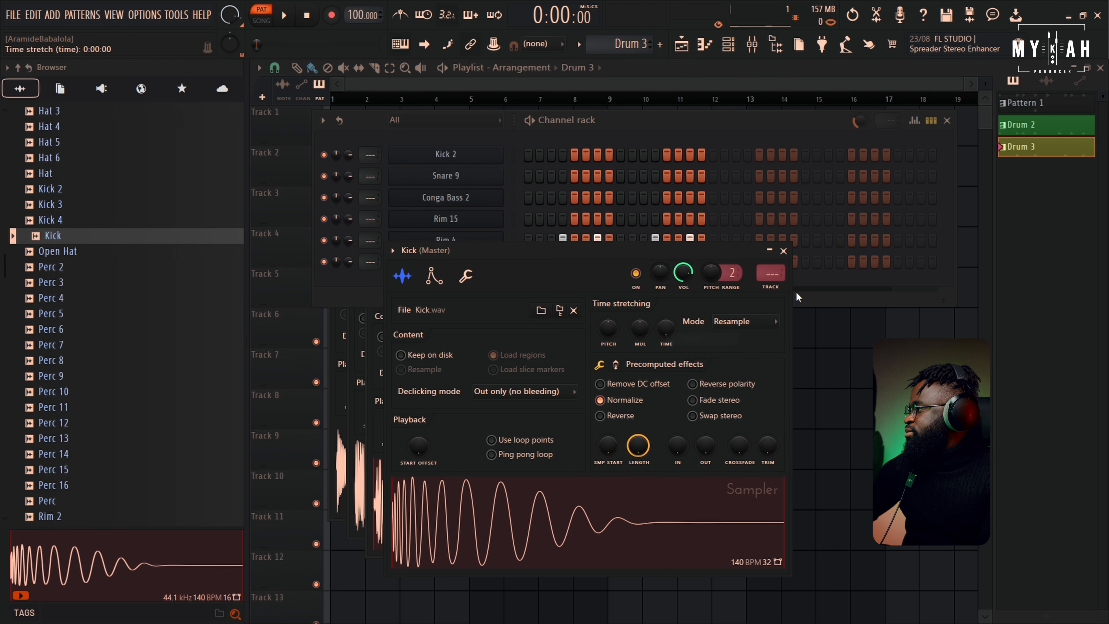
Program Kick hits on steps 1, 9 and 12 of Drum 3 and play the pattern
click(809, 275)
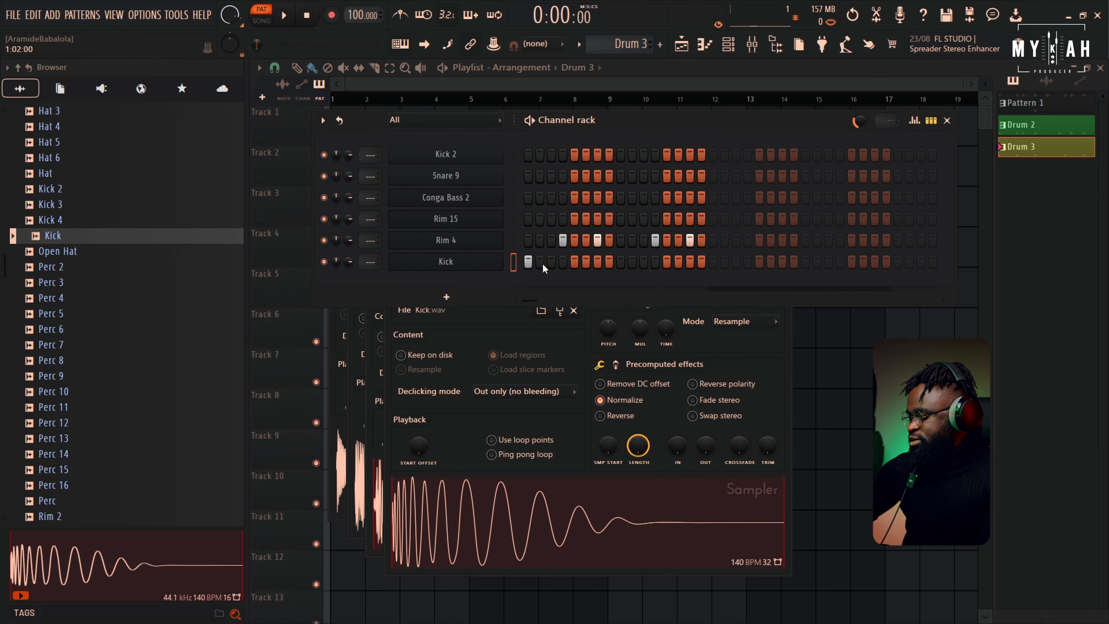
key(space)
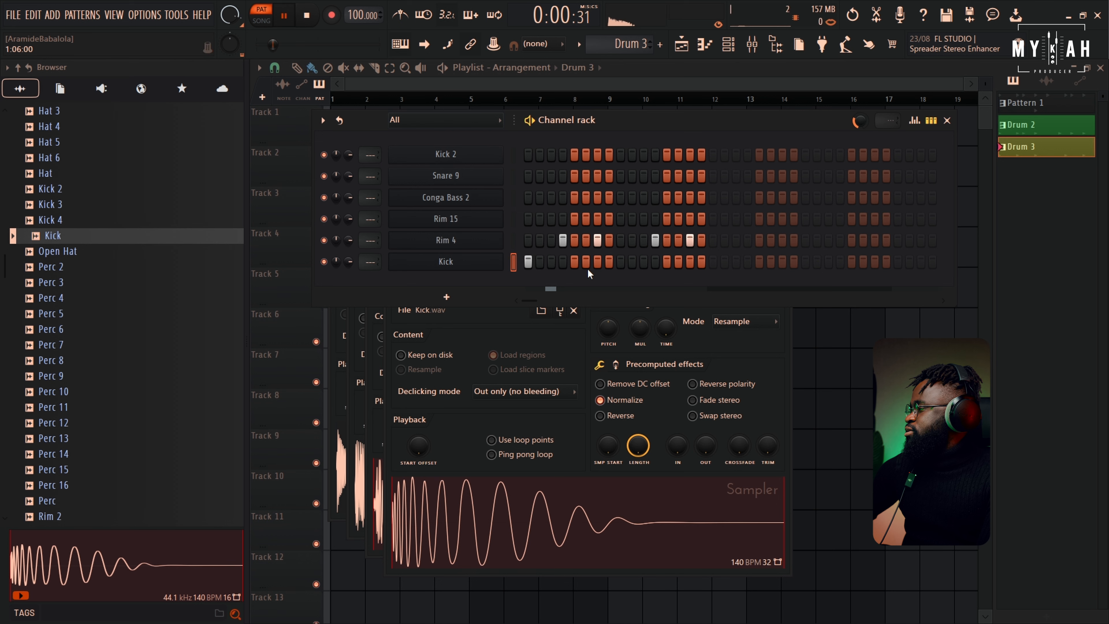
click(620, 261)
key(space)
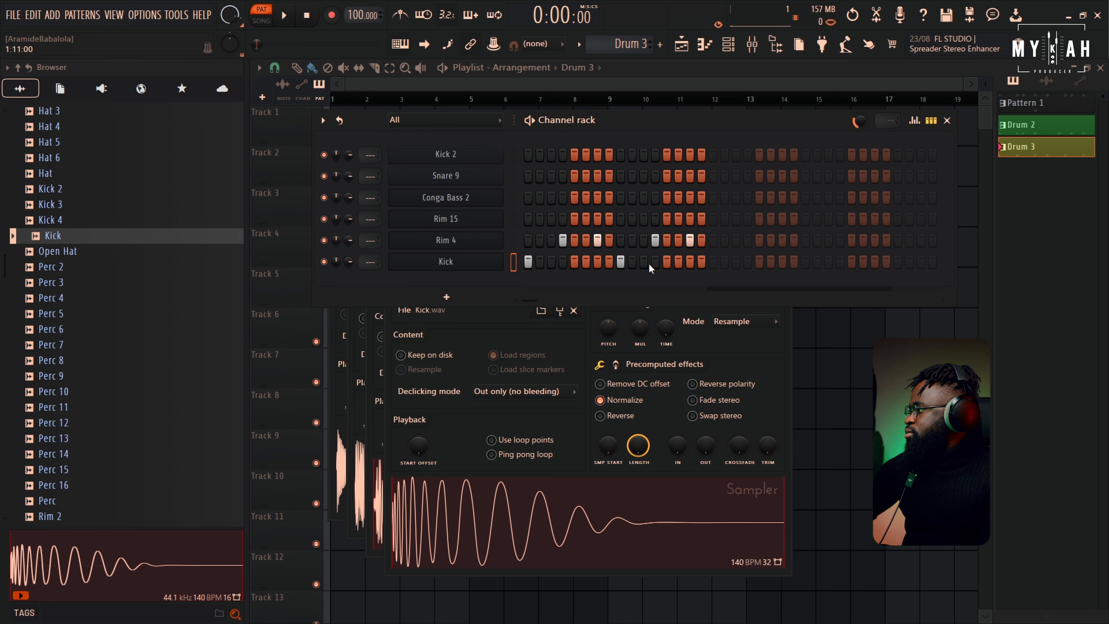
key(space)
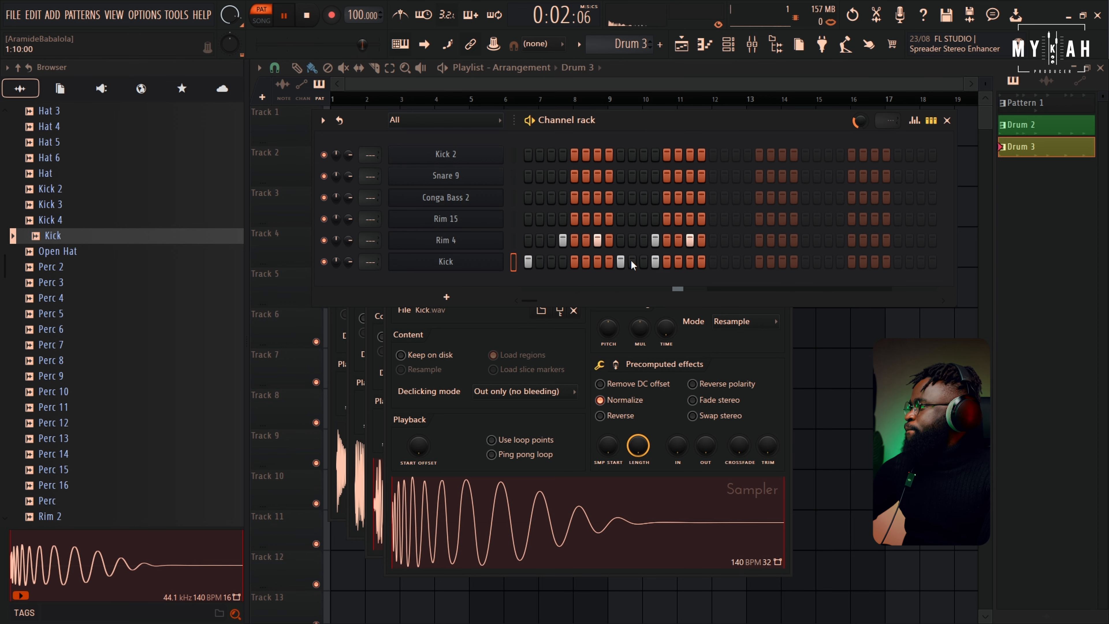
key(space)
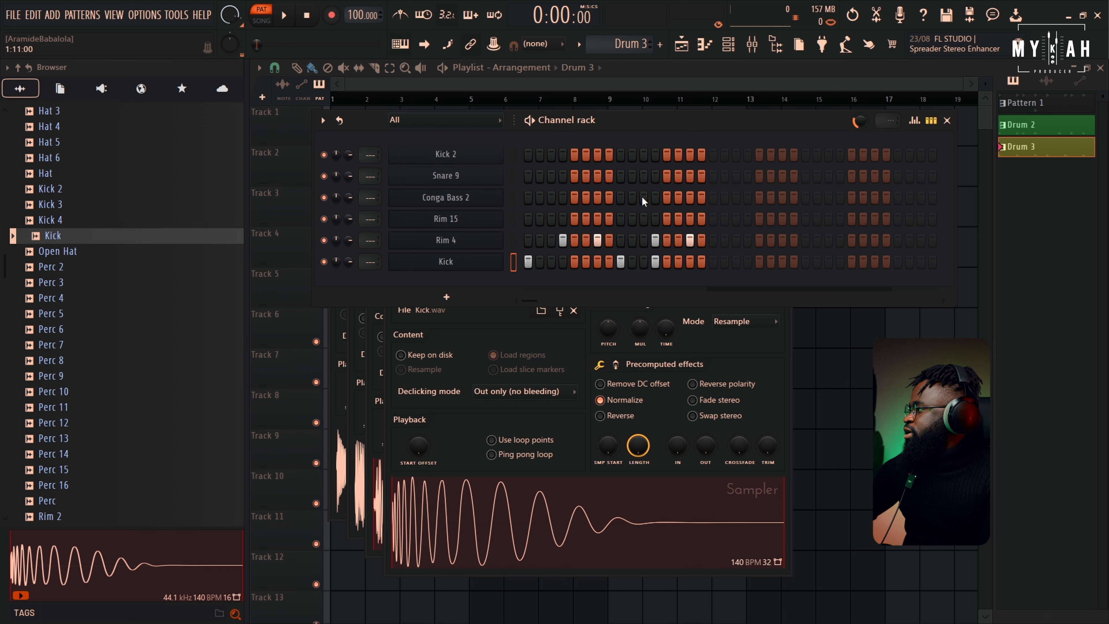
Program Conga Bass 2 hits on steps 12 and 14 of Drum 3 and play the pattern
key(space)
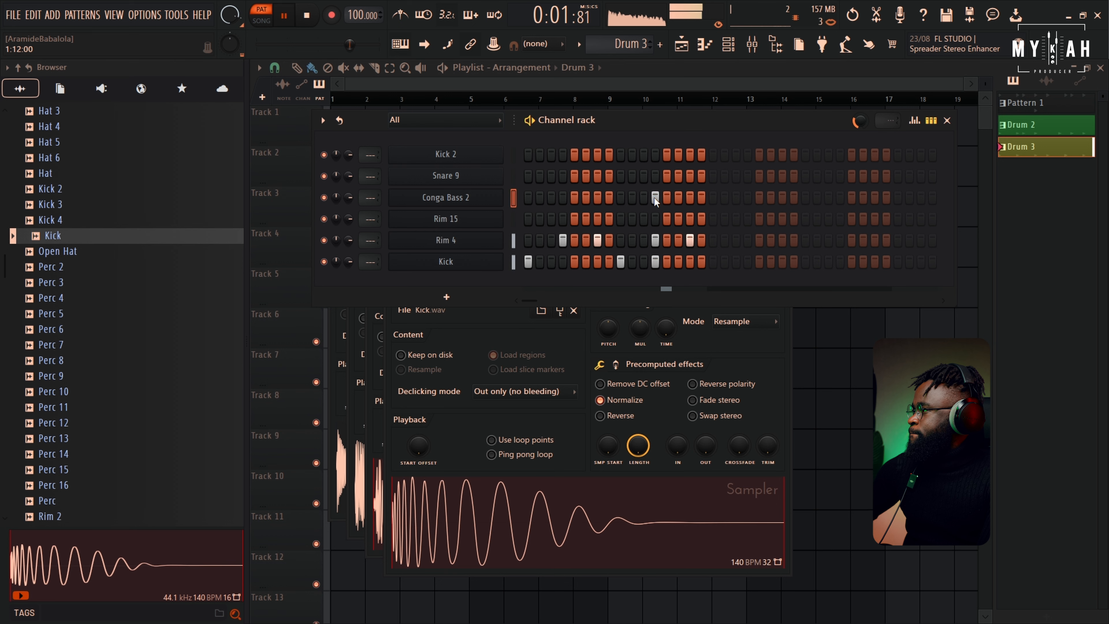
key(space)
key(space)
key(space)
Move the last Conga Bass 2 note in the piano roll earlier to 1:13:10 and play the pattern
right_click(451, 205)
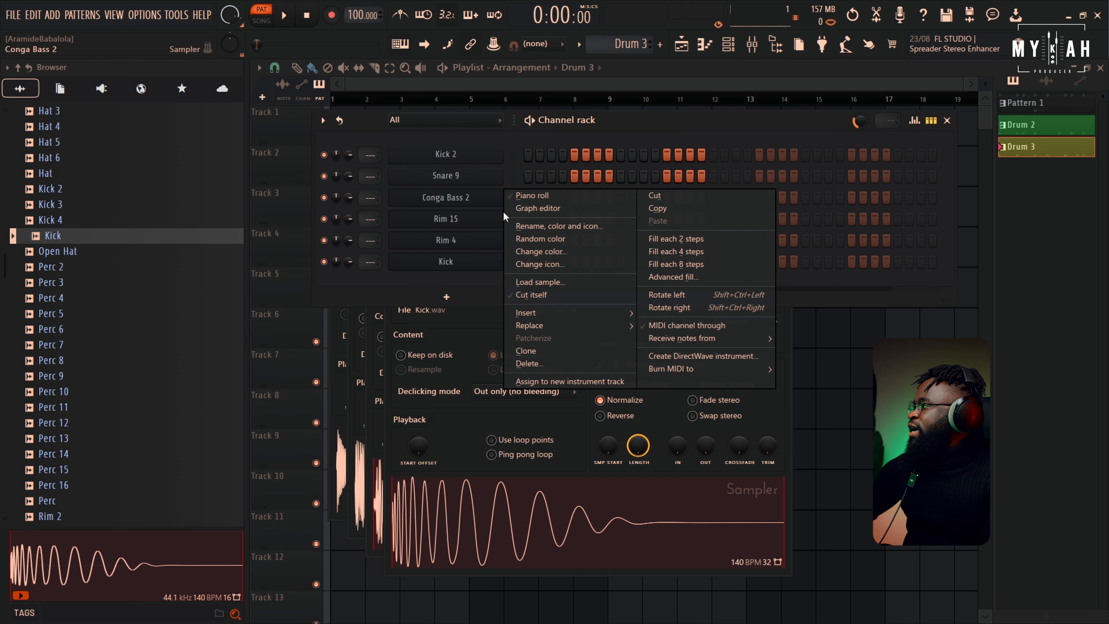
click(541, 201)
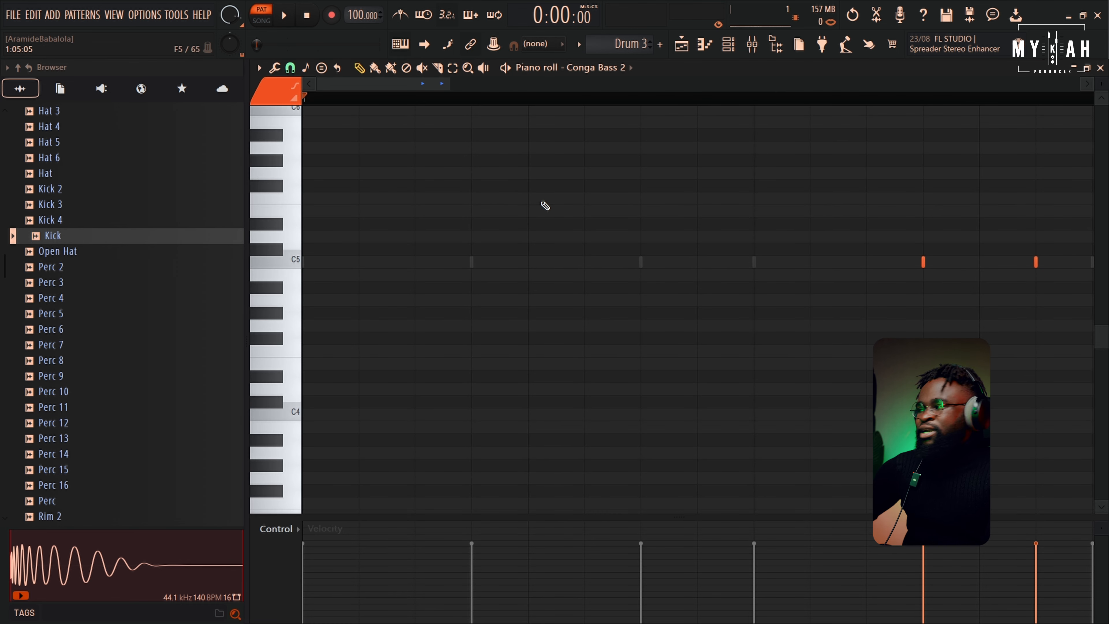
drag(436, 81, 463, 93)
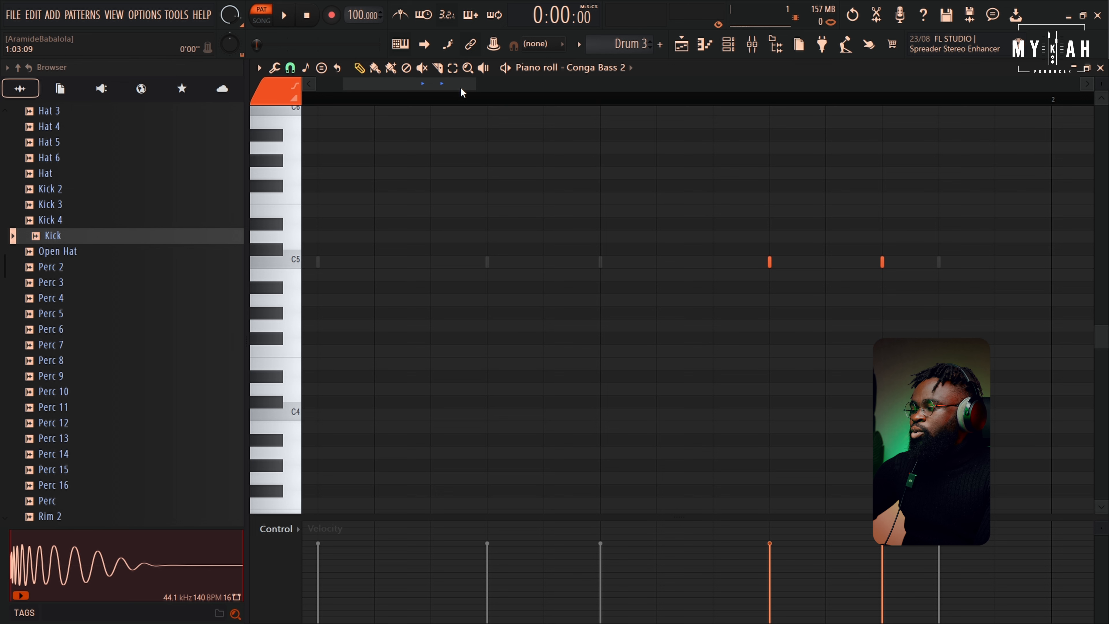
drag(880, 262, 849, 269)
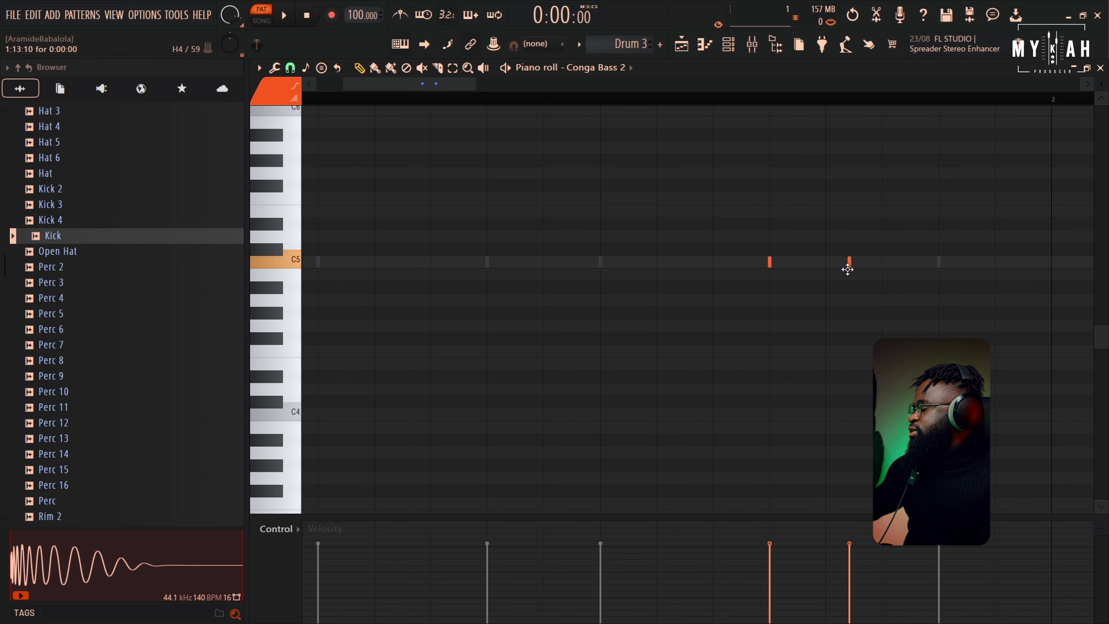
key(space)
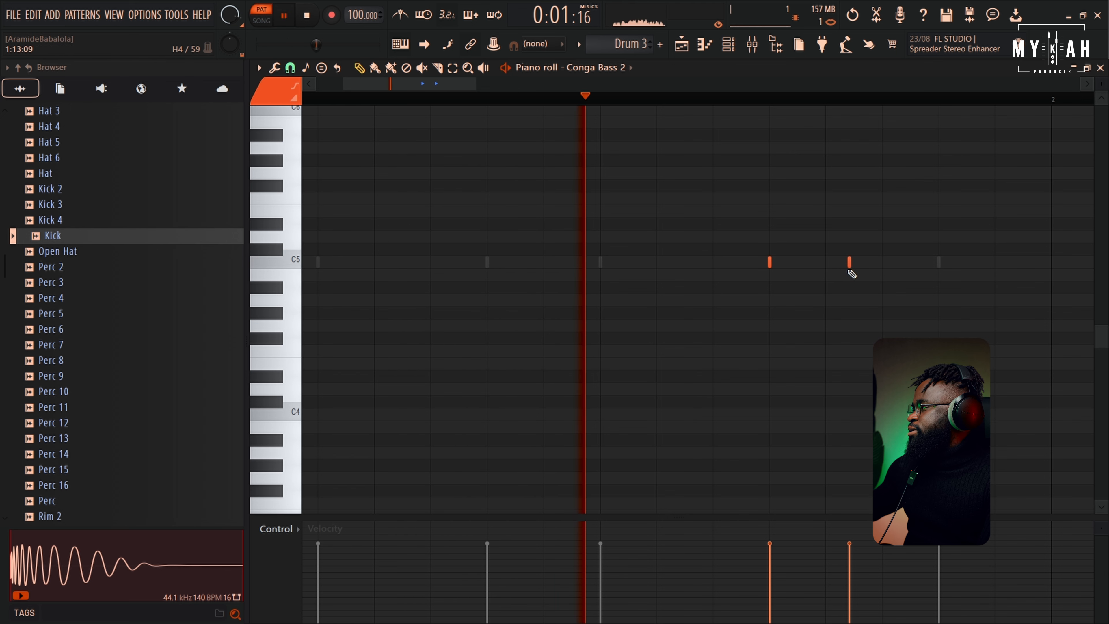
Nudge the last Conga Bass 2 note slightly later in the piano roll and play the pattern with the Channel rack shown
drag(847, 266, 850, 268)
key(space)
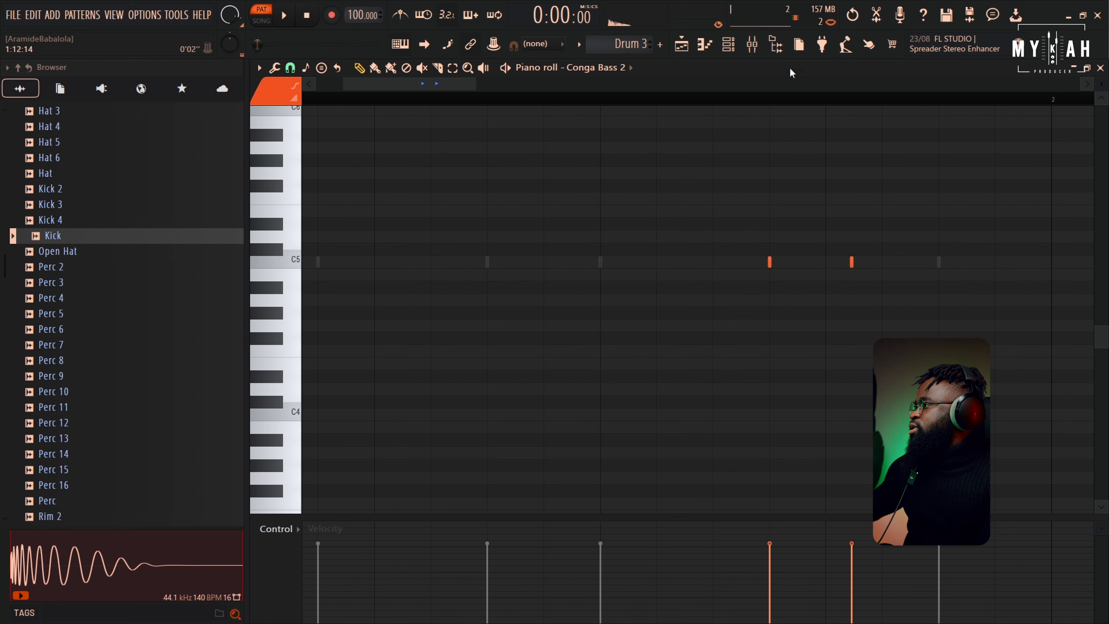
click(729, 49)
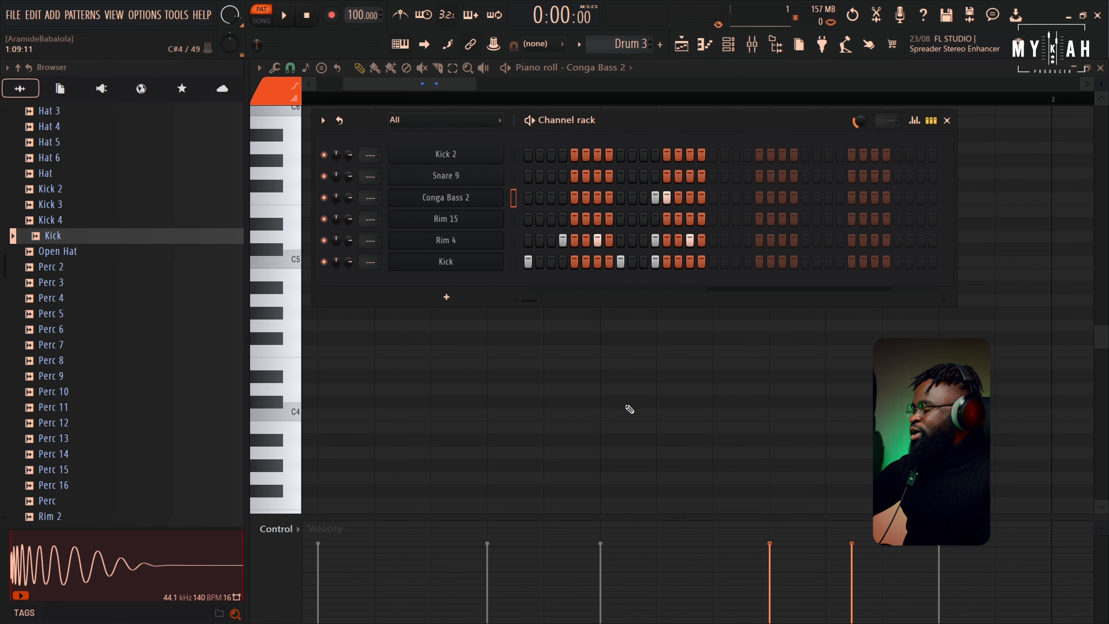
key(space)
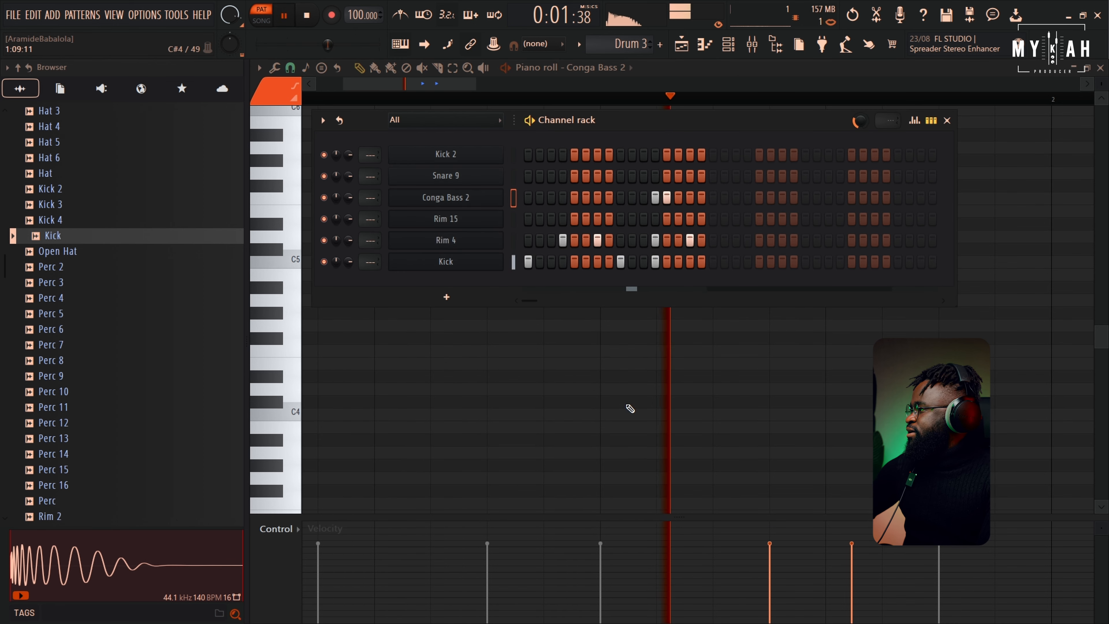
key(space)
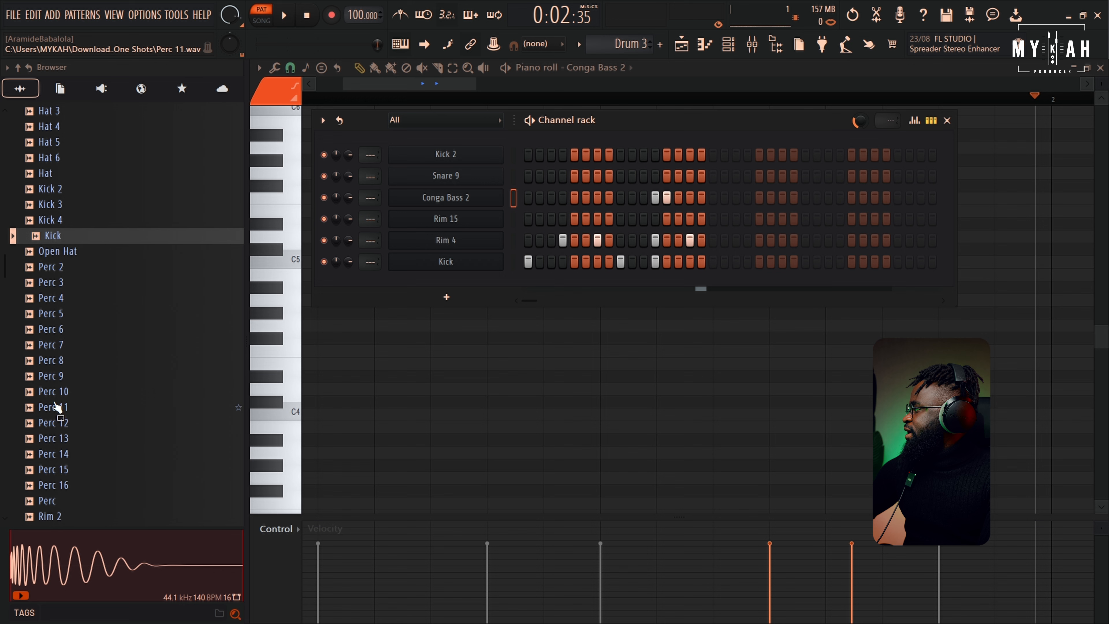
Audition Kick 3 and Hat 5, add Hat 5 as a new channel with a hit on step 1, and play the pattern
click(57, 204)
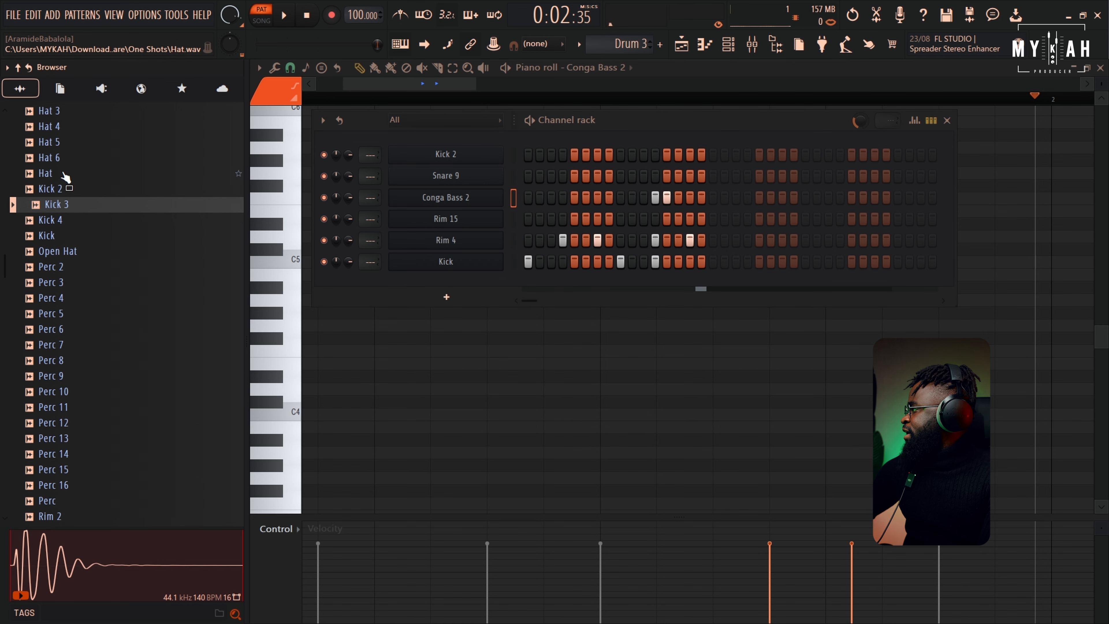
click(61, 144)
drag(62, 144, 474, 284)
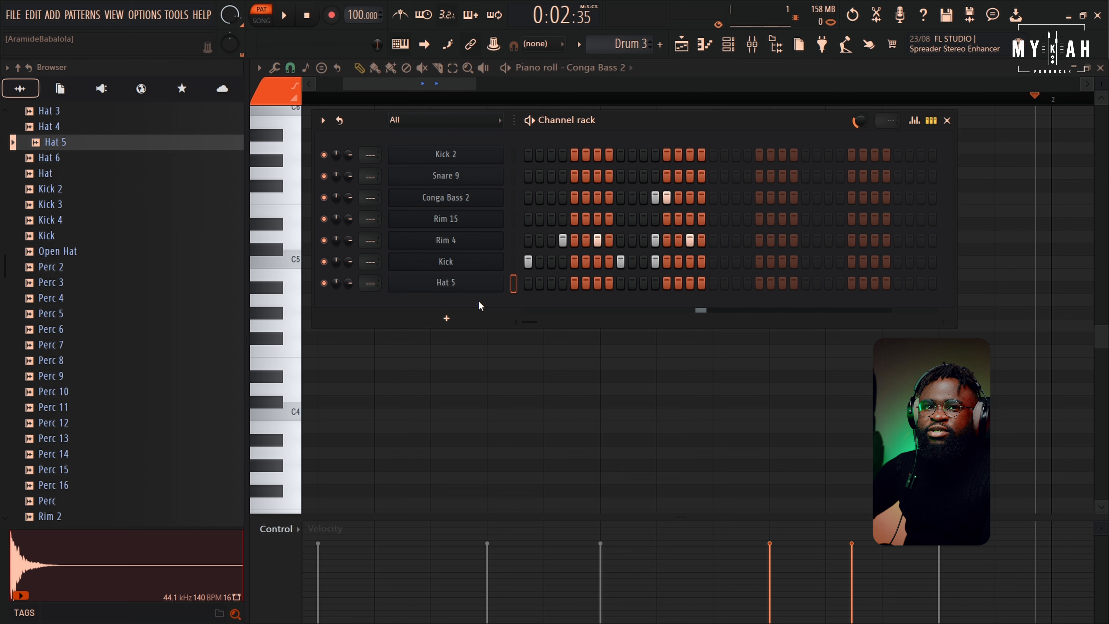
key(space)
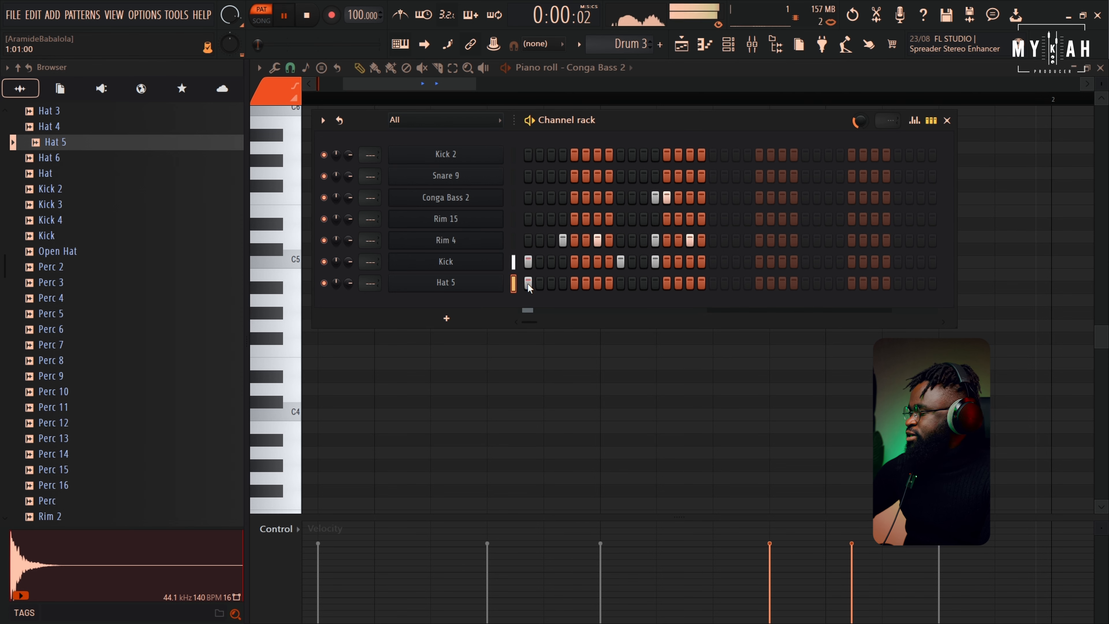
Configure the Hat 5 sampler with loop points off, Resample stretching mode and the stretch time reset
click(451, 285)
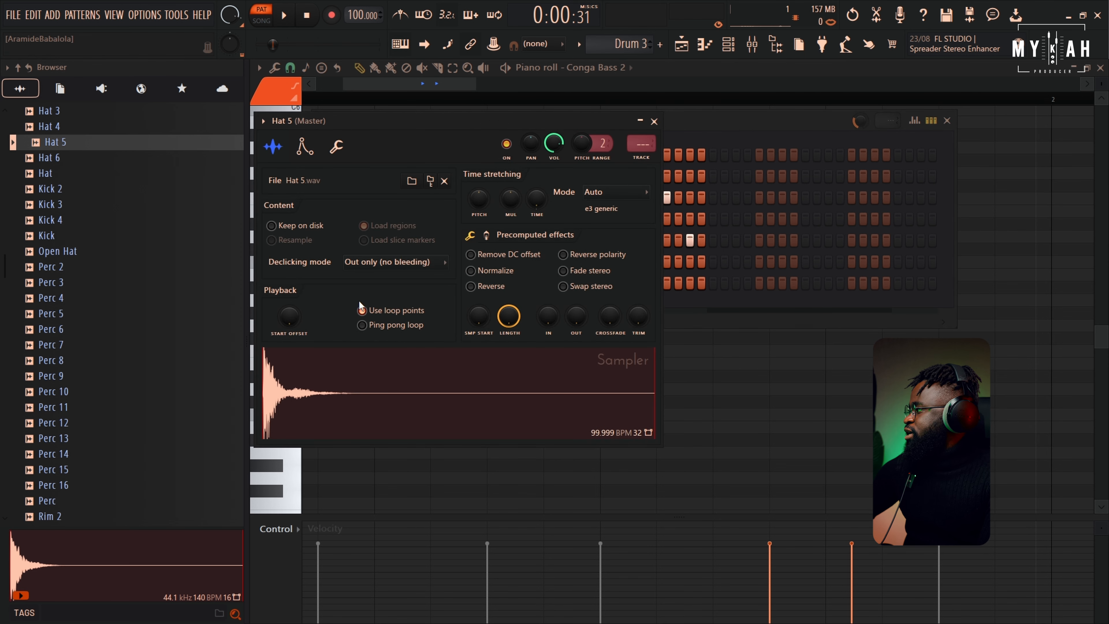
click(600, 191)
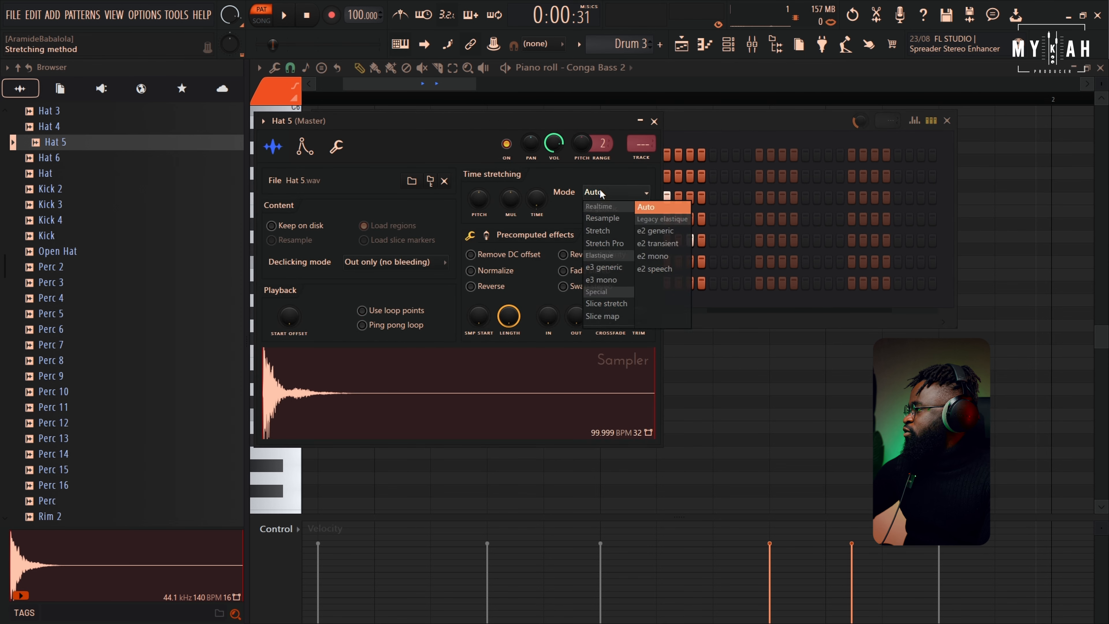
click(602, 220)
right_click(535, 200)
click(552, 210)
click(707, 123)
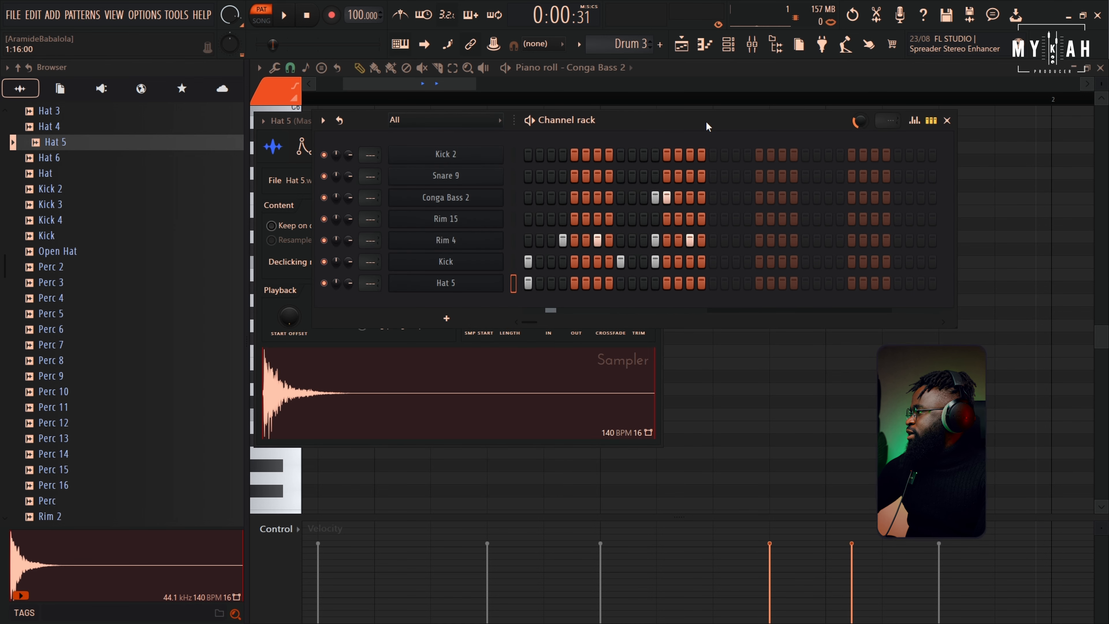
Program Hat 5 hits on steps 4 and 7 of Drum 3 while playing the pattern
click(563, 283)
click(598, 283)
key(space)
click(598, 284)
click(608, 284)
key(space)
click(608, 284)
key(space)
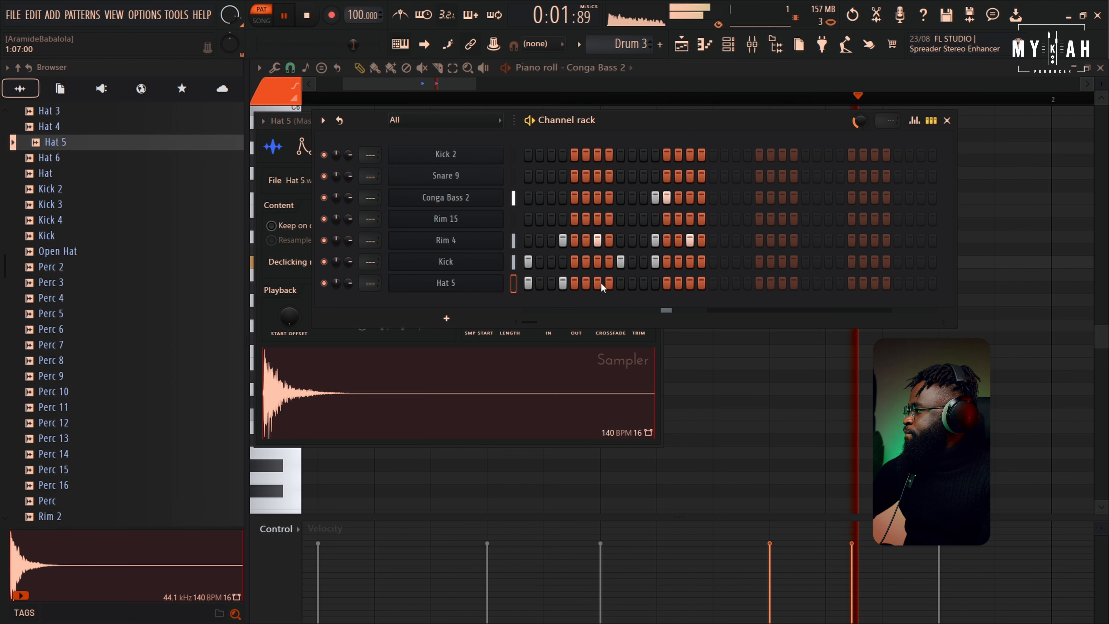
click(598, 283)
Program Hat 5 hits on steps 10, 12 and 15 of Drum 3 during playback
click(643, 284)
click(642, 284)
click(633, 283)
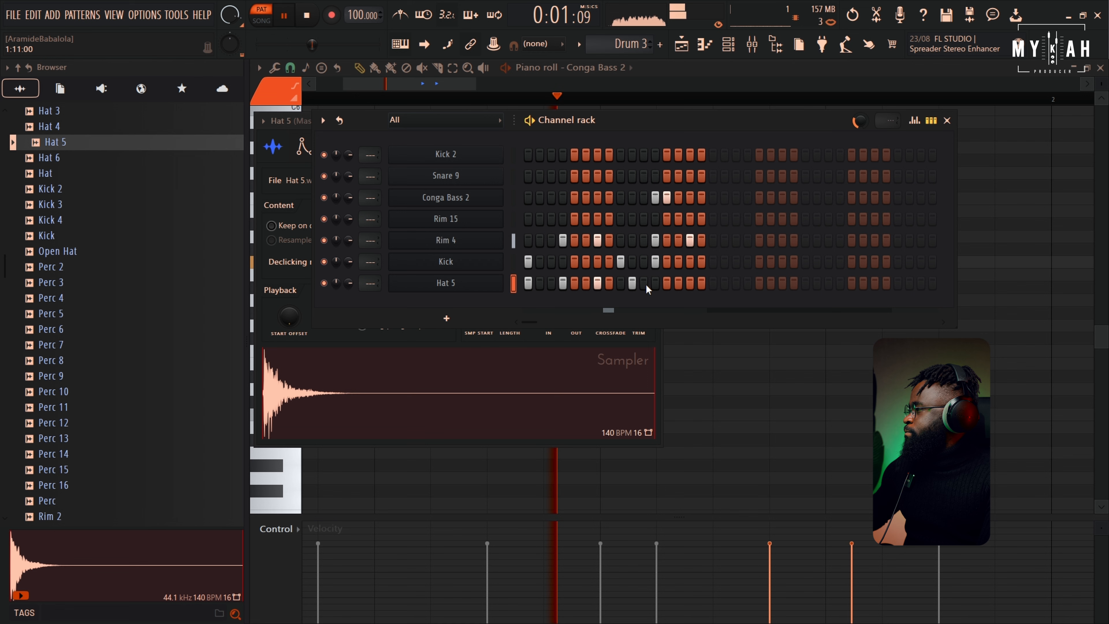
click(654, 284)
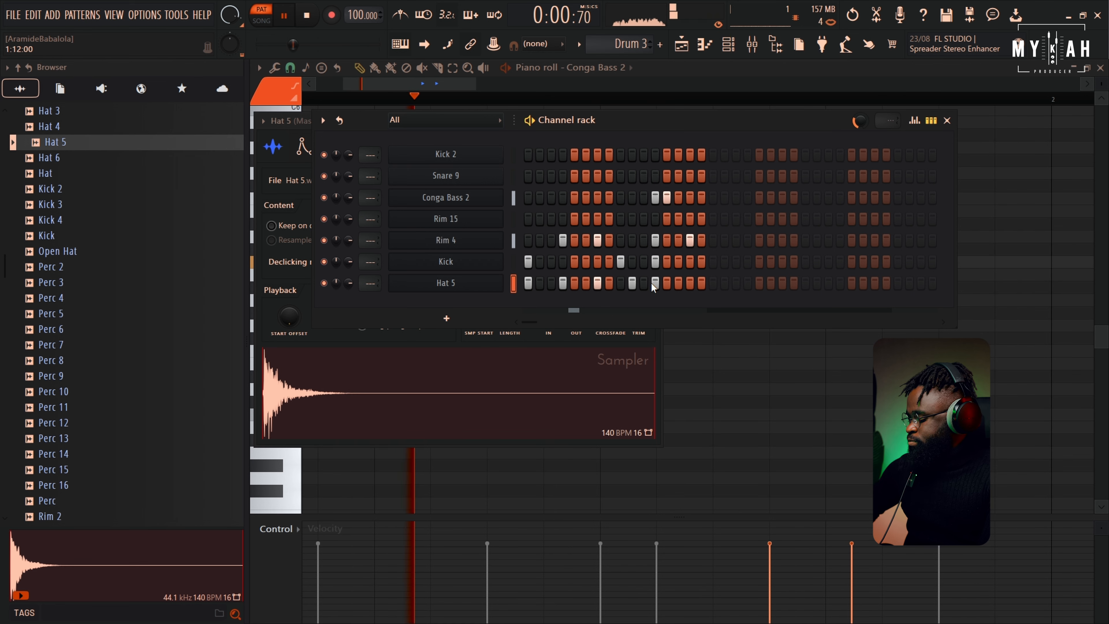
click(679, 284)
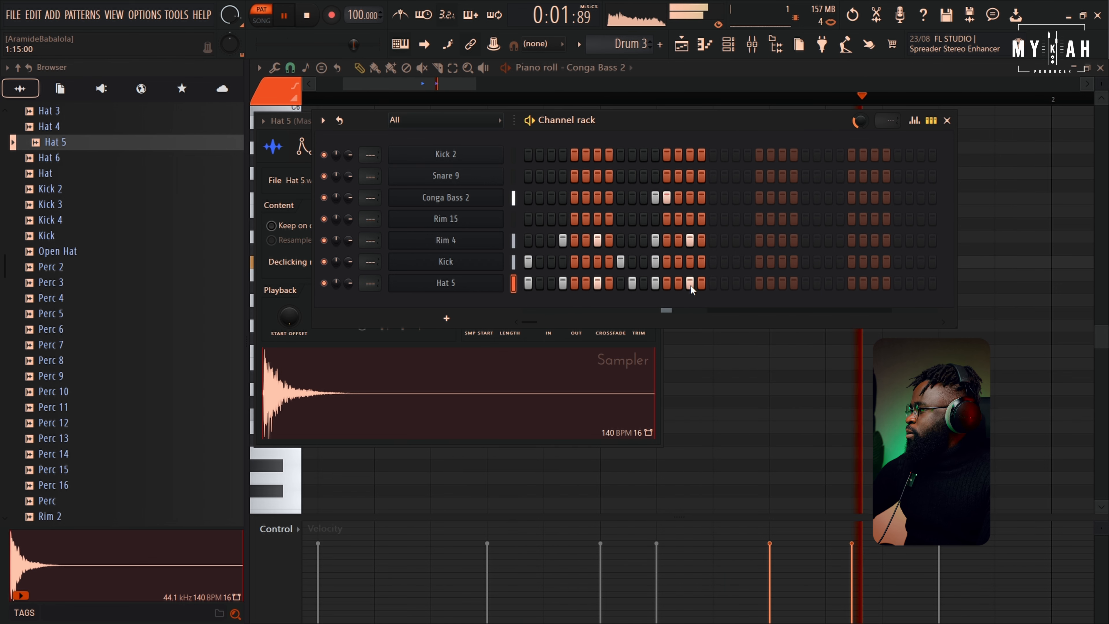
Set the quick fade-out in the Hat 5 sampler to about 96%
click(498, 283)
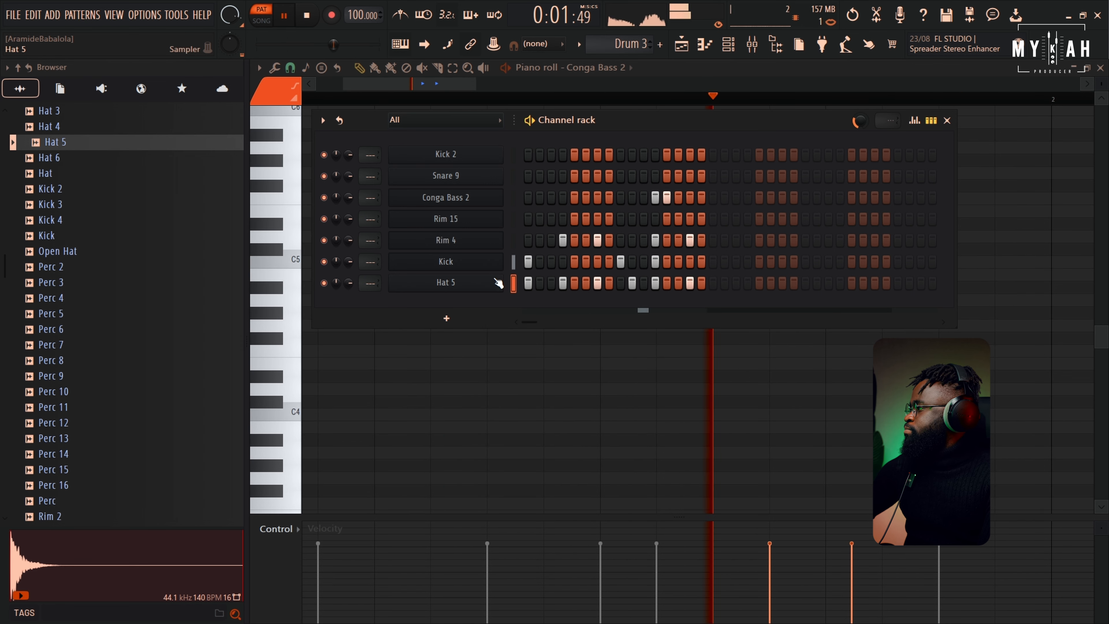
click(497, 283)
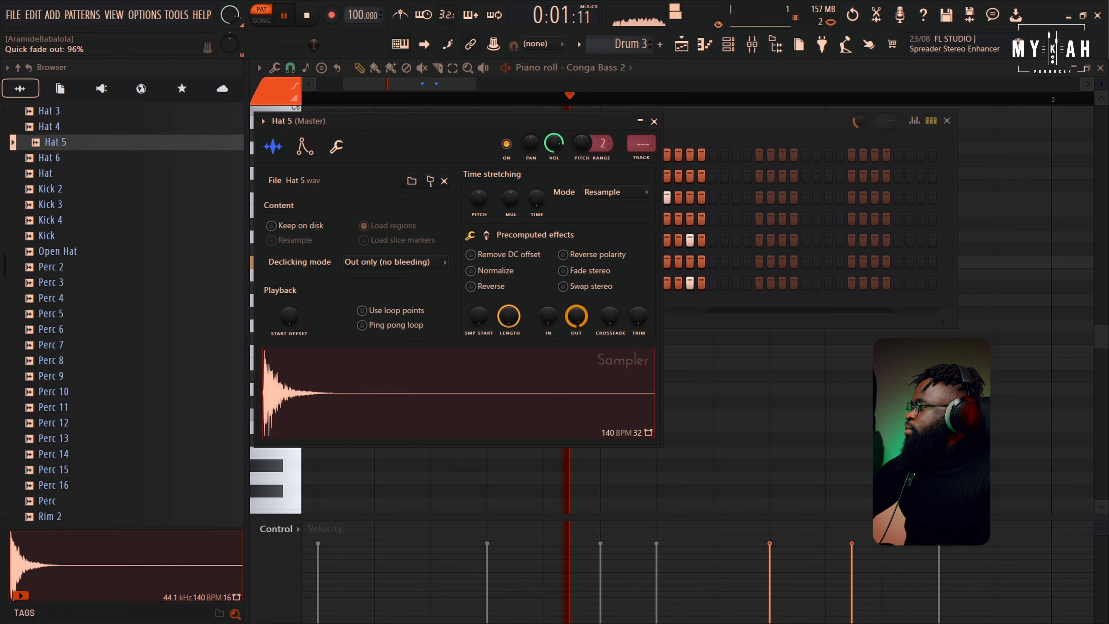
click(703, 124)
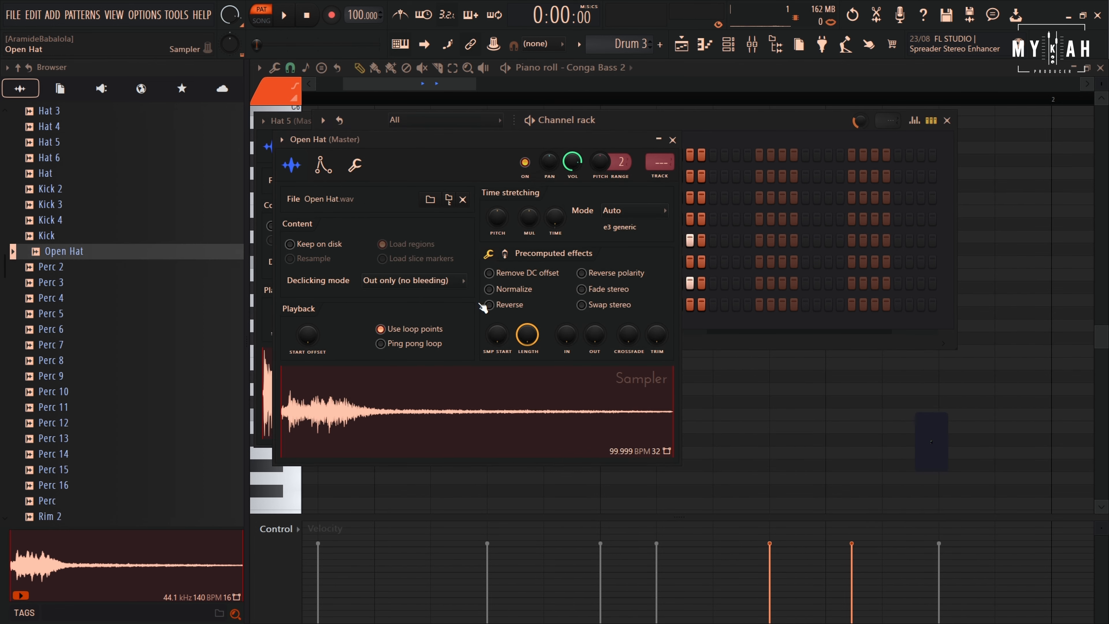
Add the Open Hat sample as a channel with loop points off, place a hit on step 15 and play the pattern
click(381, 329)
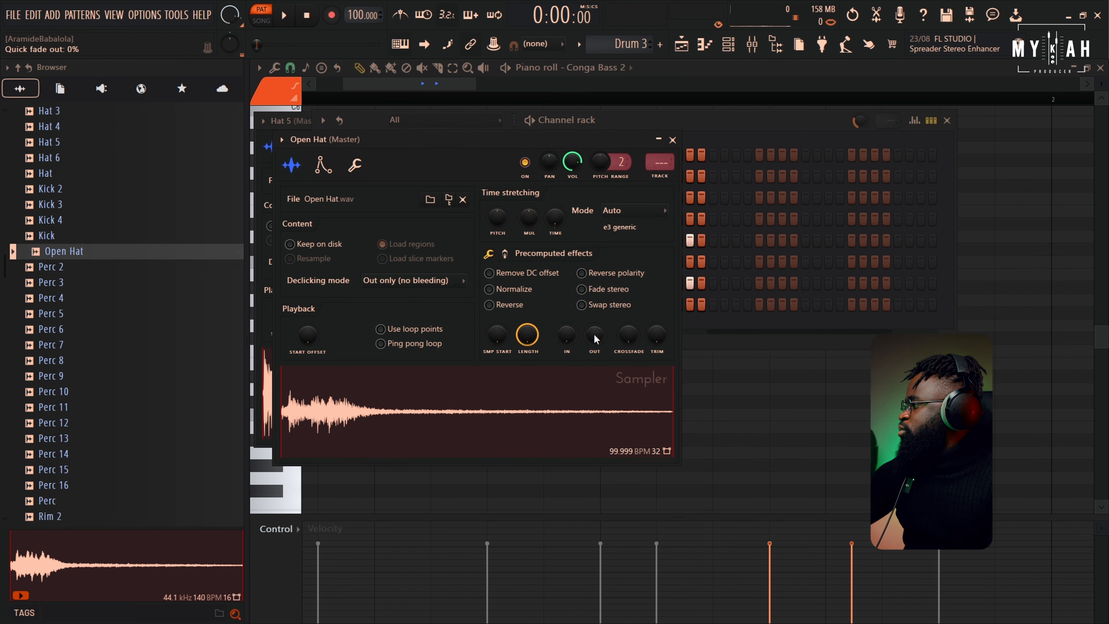
click(773, 118)
key(space)
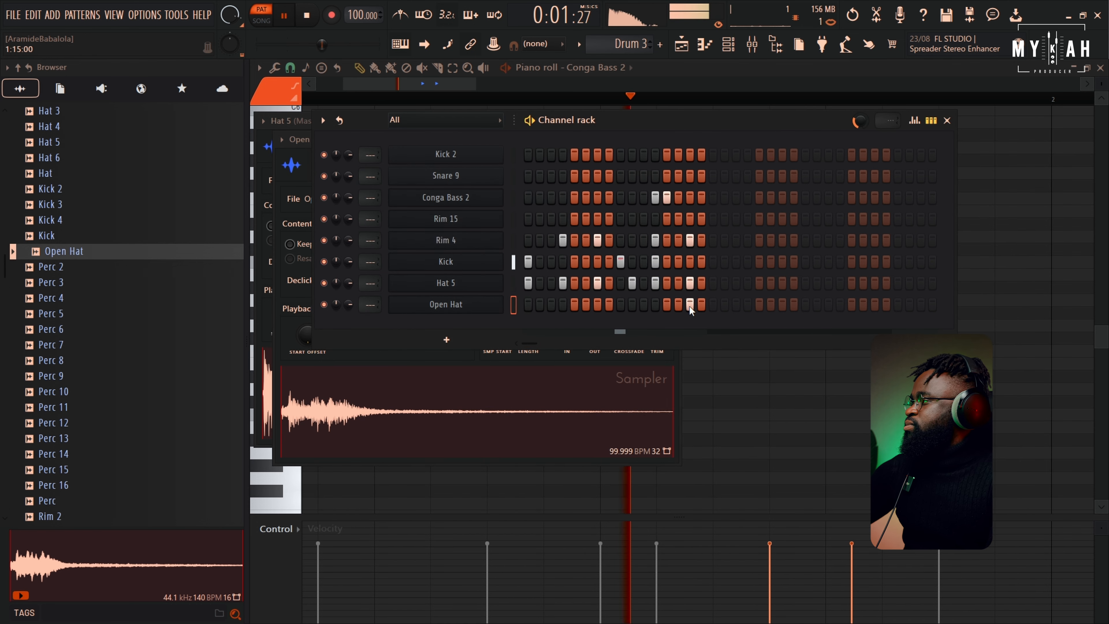
key(space)
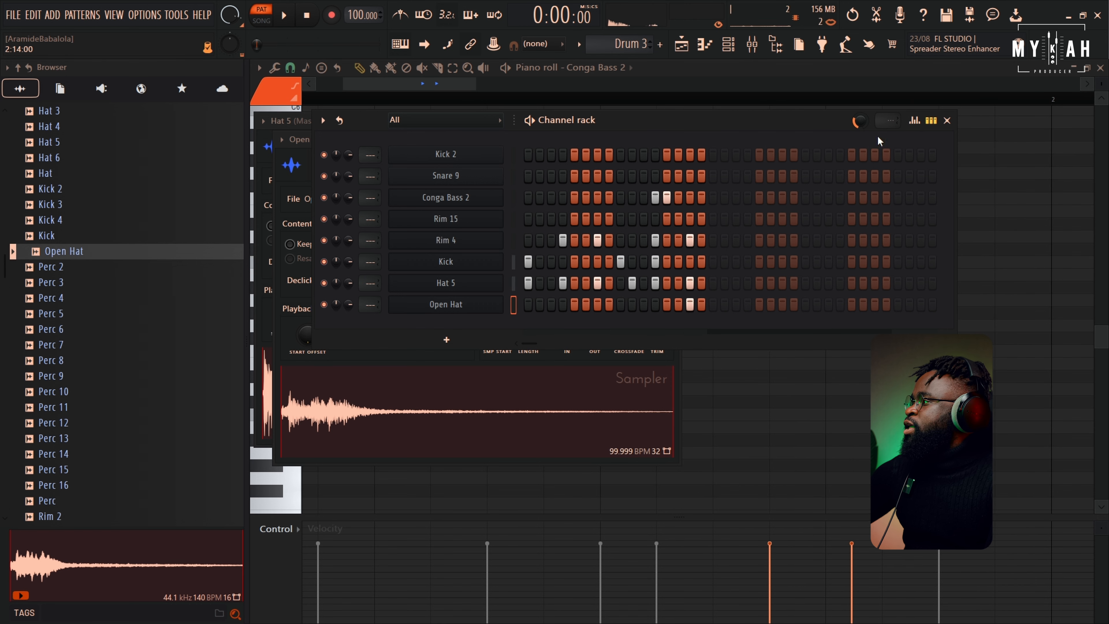
Show the step velocity graph and set all Kick hits in Drum 3 to 100% velocity
click(930, 122)
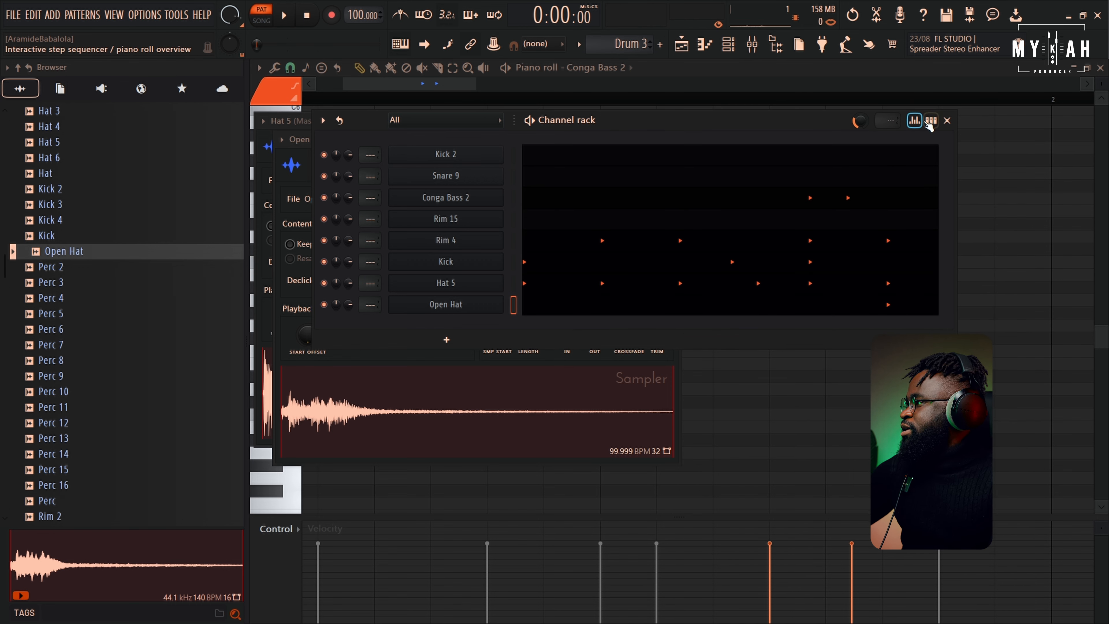
click(930, 125)
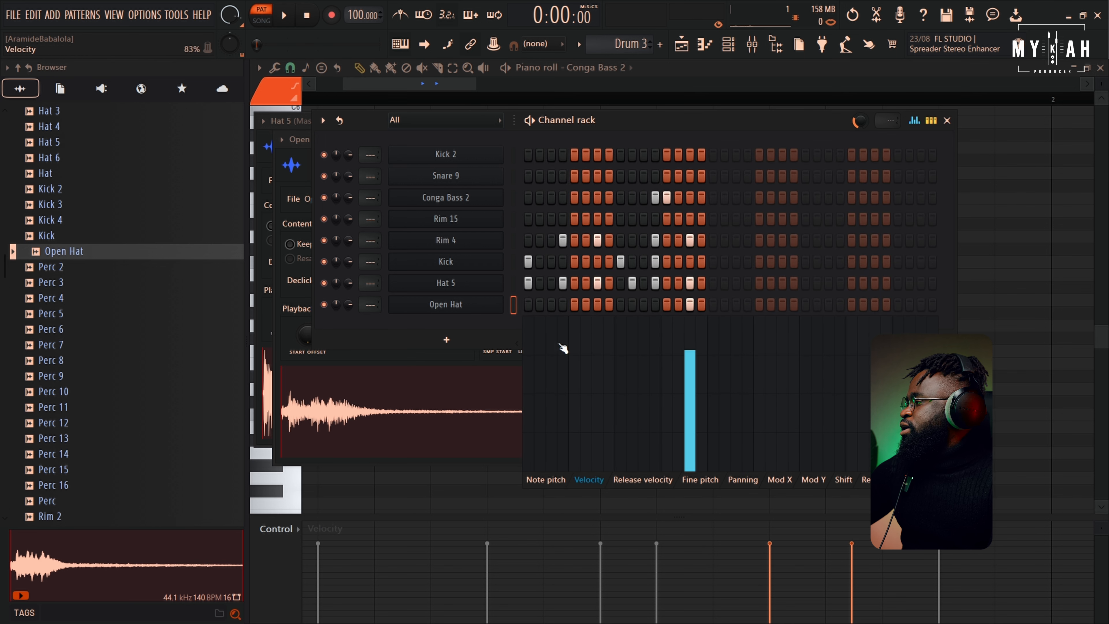
click(512, 283)
click(509, 266)
click(529, 325)
drag(532, 328, 665, 267)
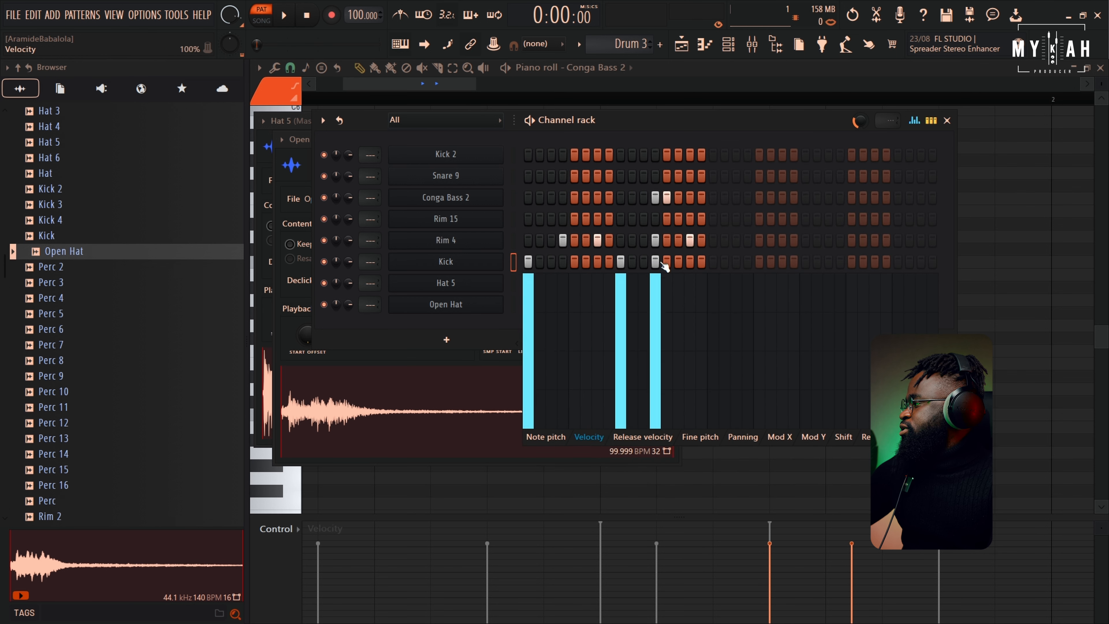
Set all Rim 4 hits in Drum 3 to 100% velocity and play the pattern
click(512, 240)
mouse_move(564, 308)
mouse_down()
mouse_move(577, 257)
mouse_move(715, 253)
mouse_up()
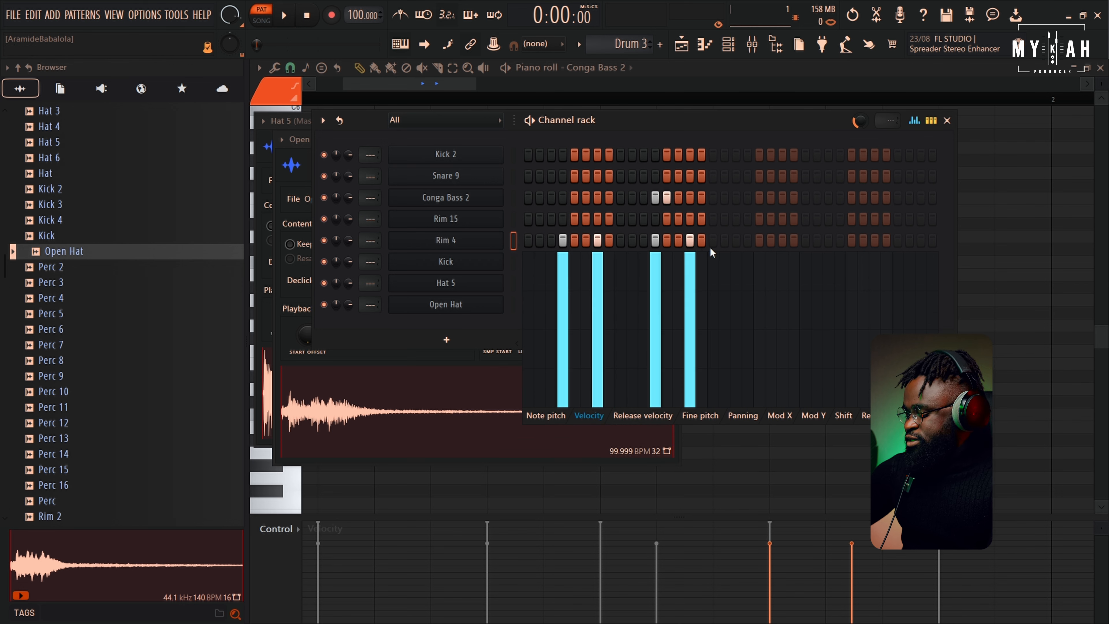
key(space)
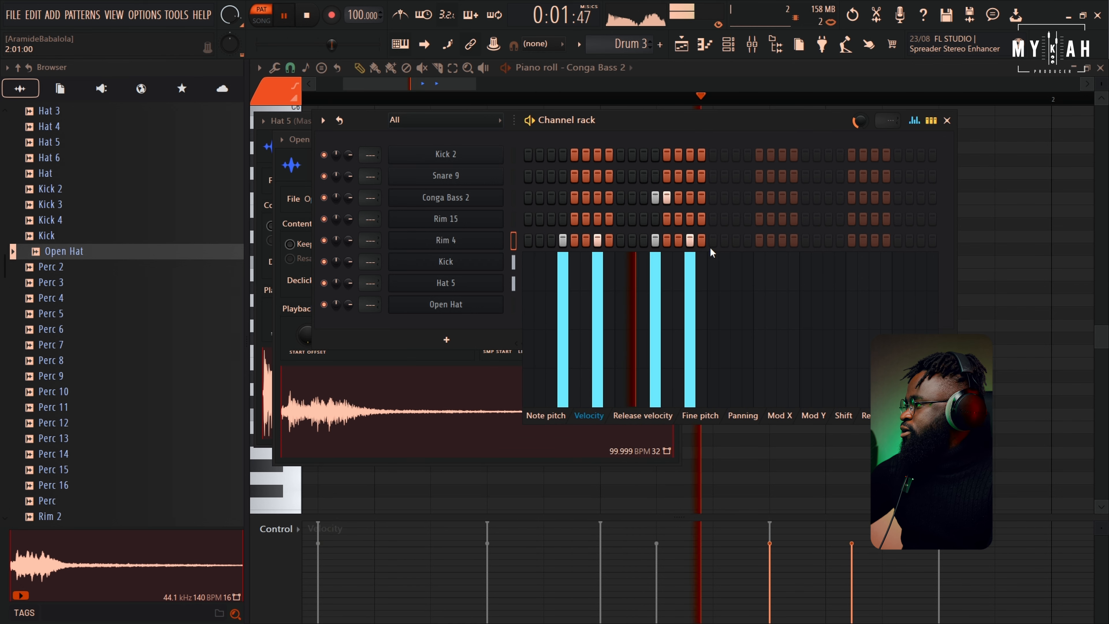
Raise the velocity of all Hat 5 hits in Drum 3 to about 96% while listening to the pattern
click(513, 306)
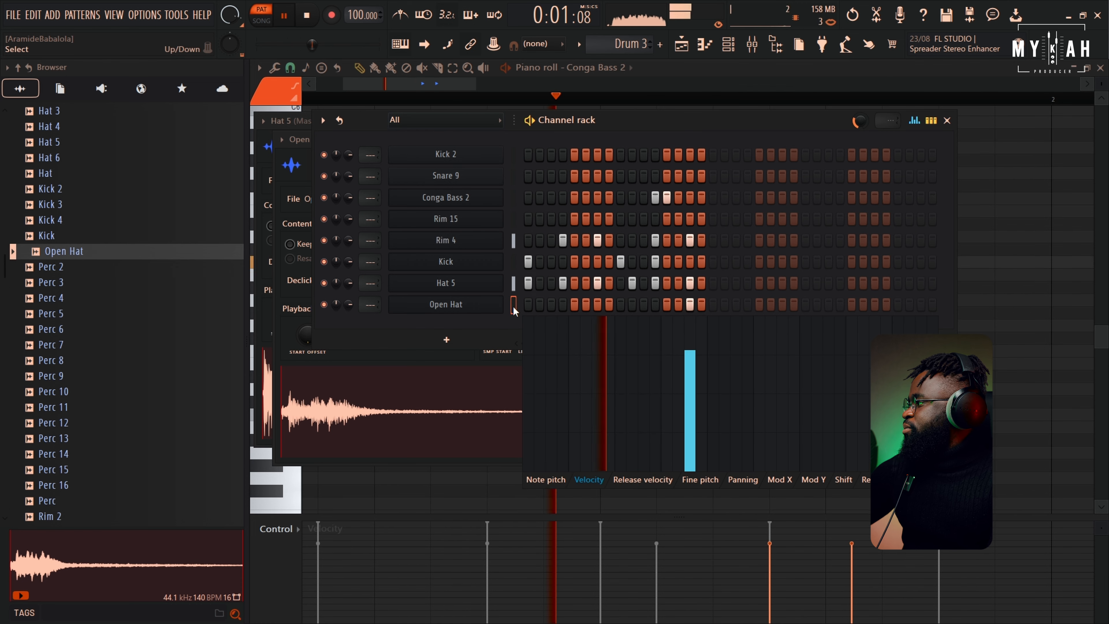
click(514, 284)
drag(529, 306, 690, 306)
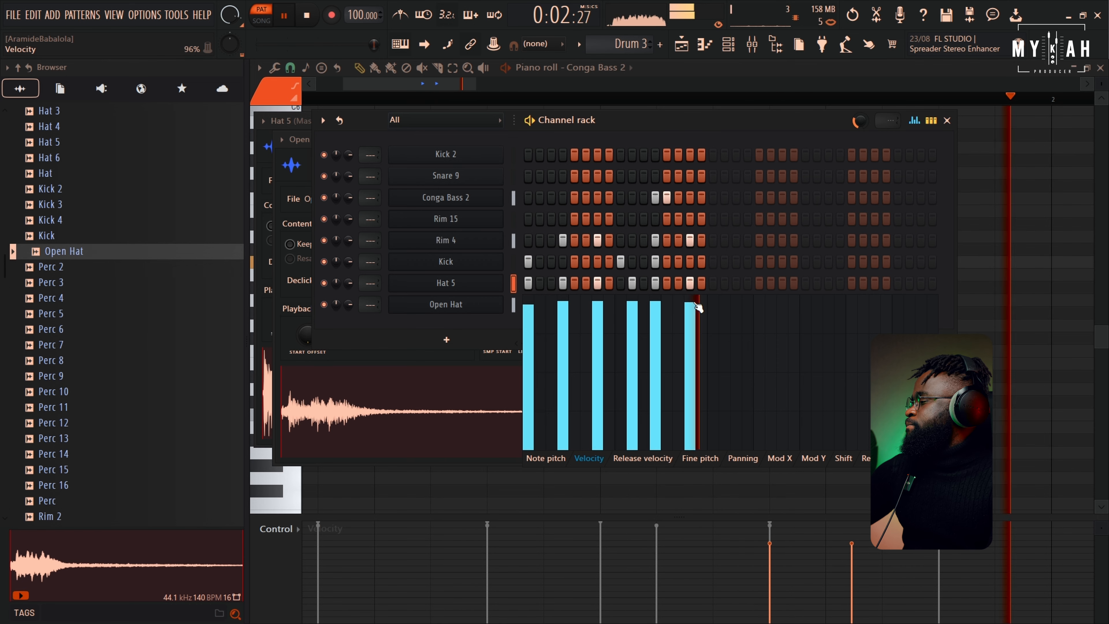
key(space)
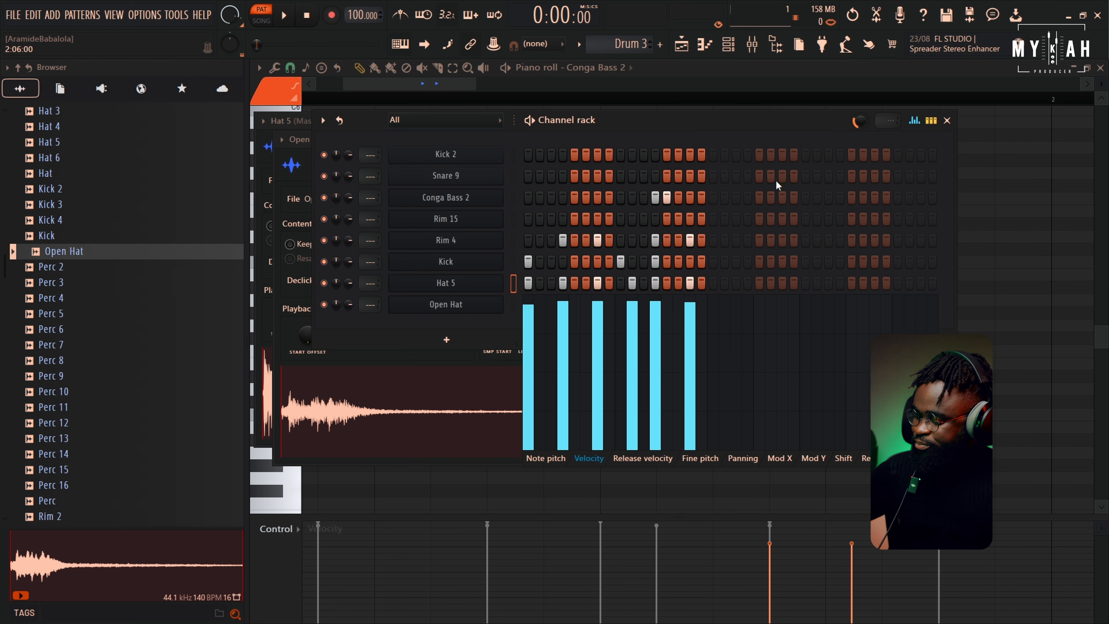
View the playlist, switch to Pattern 1, show its steps in the Channel rack and play it back
click(681, 45)
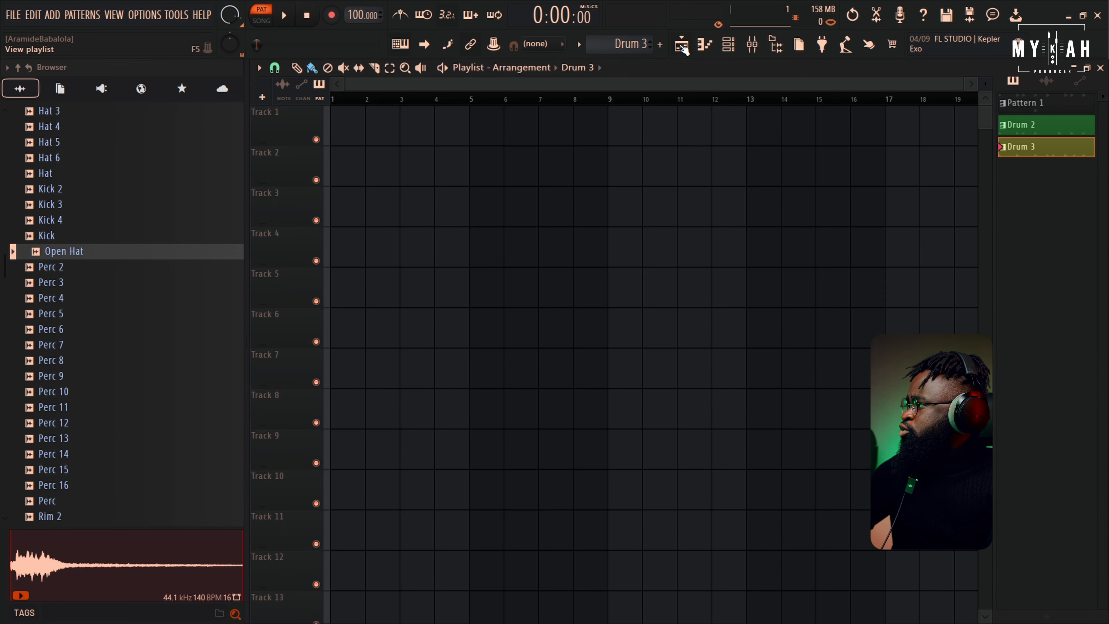
click(577, 43)
click(594, 61)
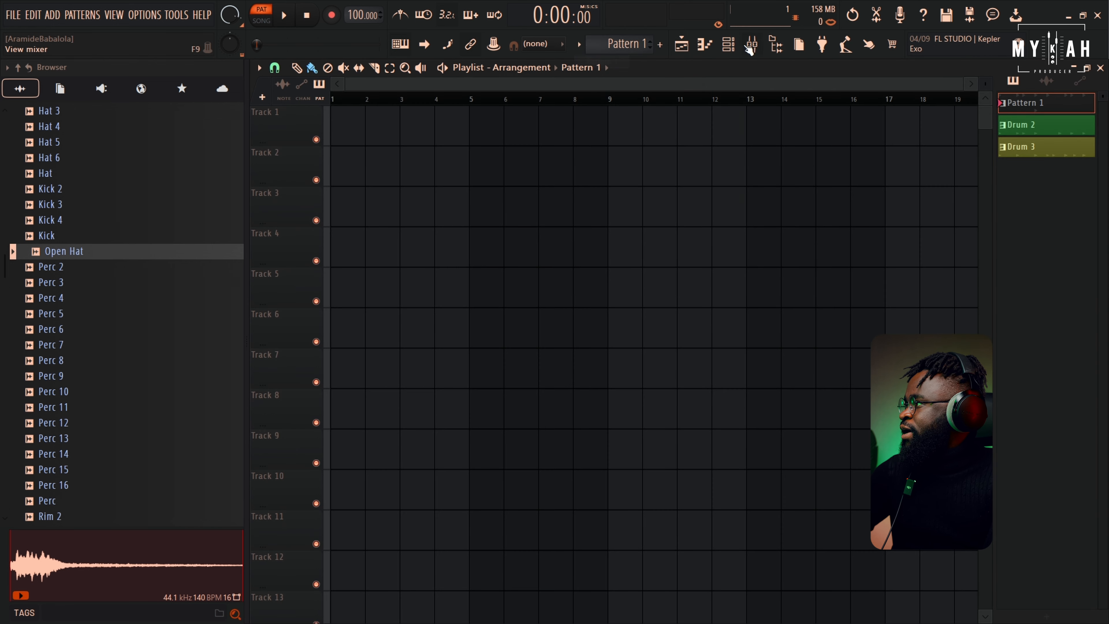
key(F6)
key(space)
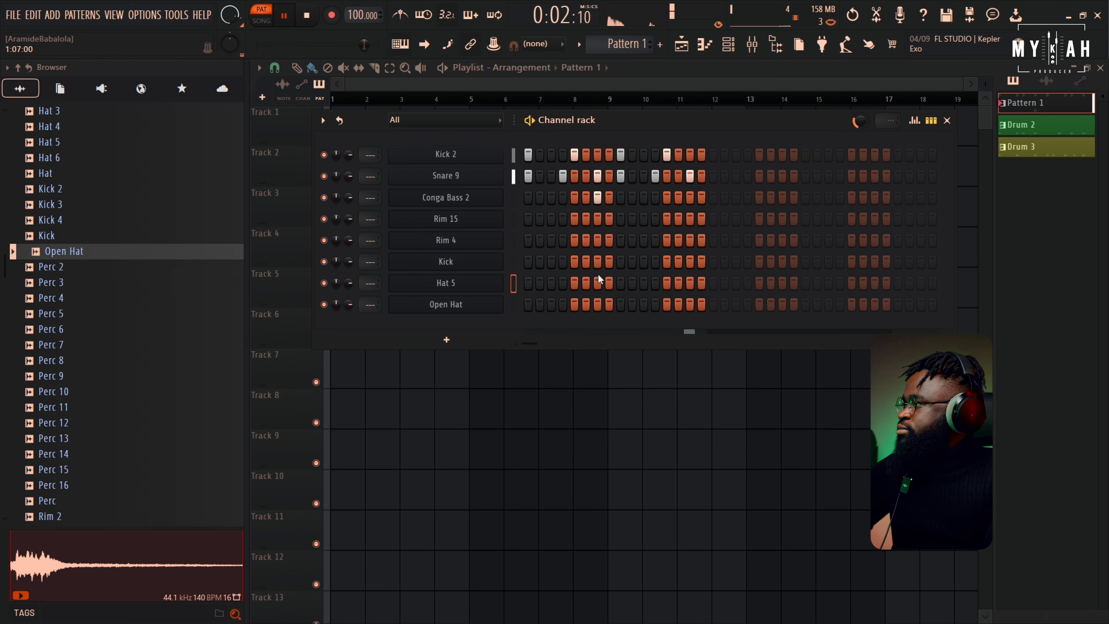
key(space)
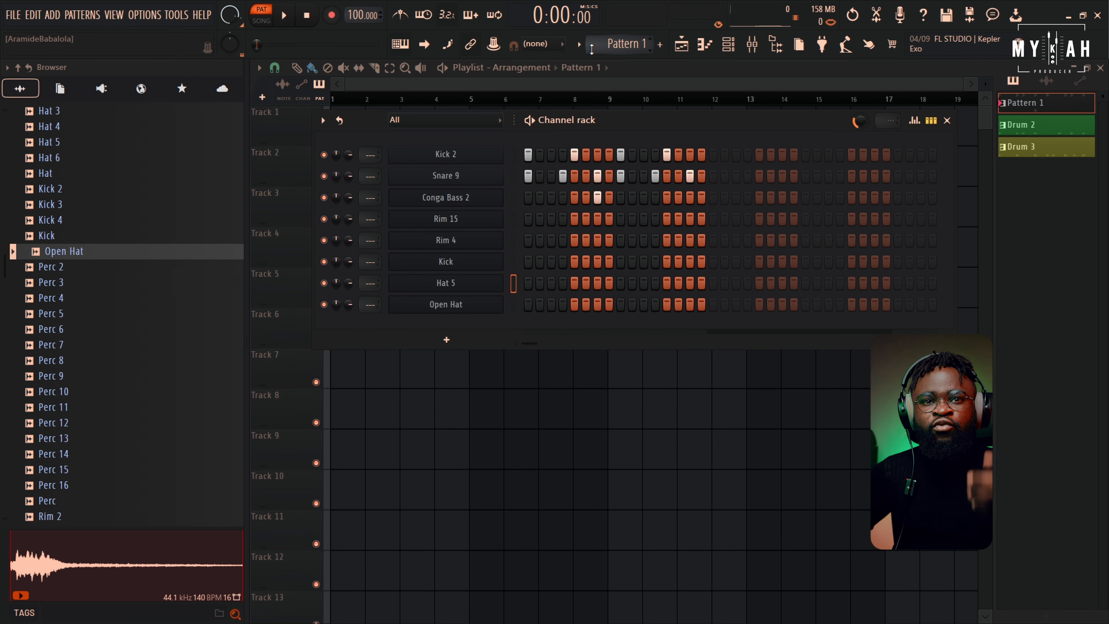
Set the project tempo to 117 BPM and play Pattern 1
drag(362, 16, 355, 11)
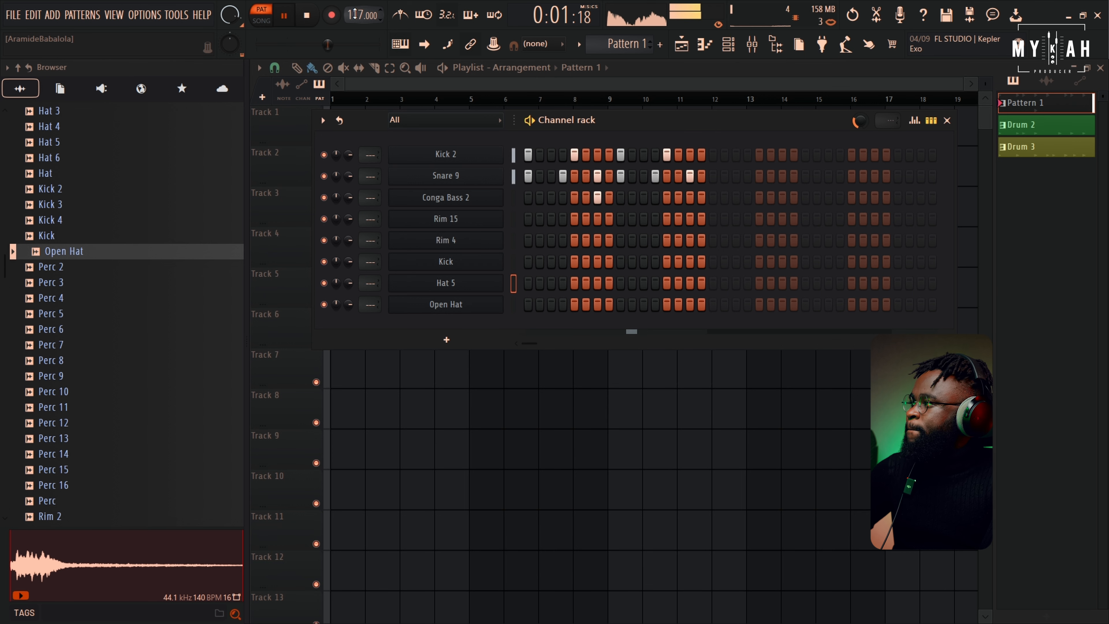
key(space)
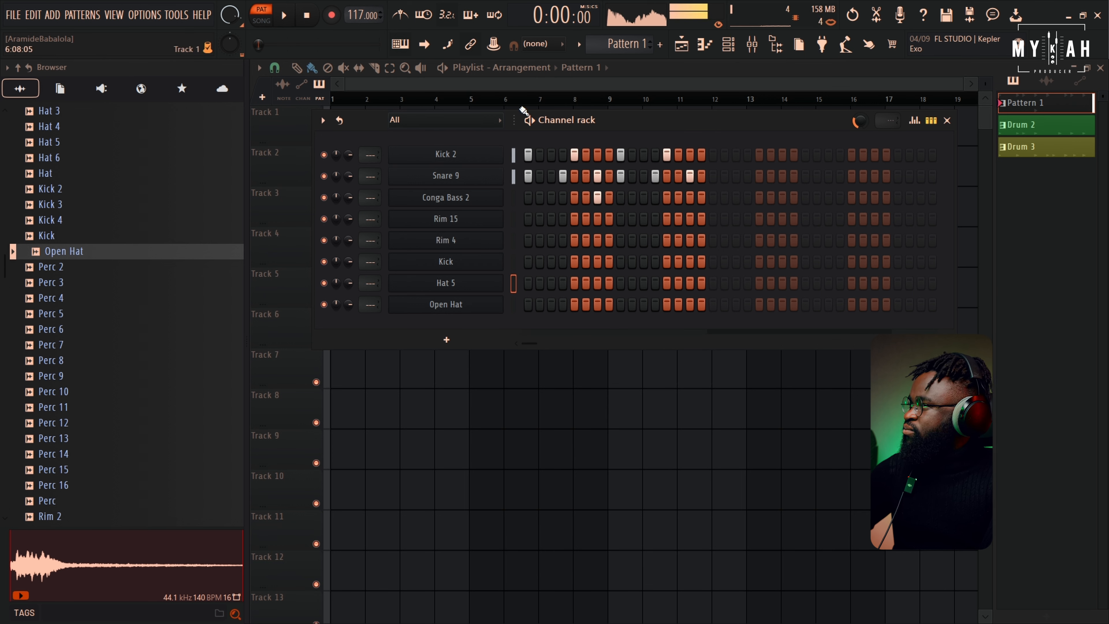
Switch to the Drum 2 pattern, play it, and fill the Kick 2 channel with a hit every four steps
click(587, 49)
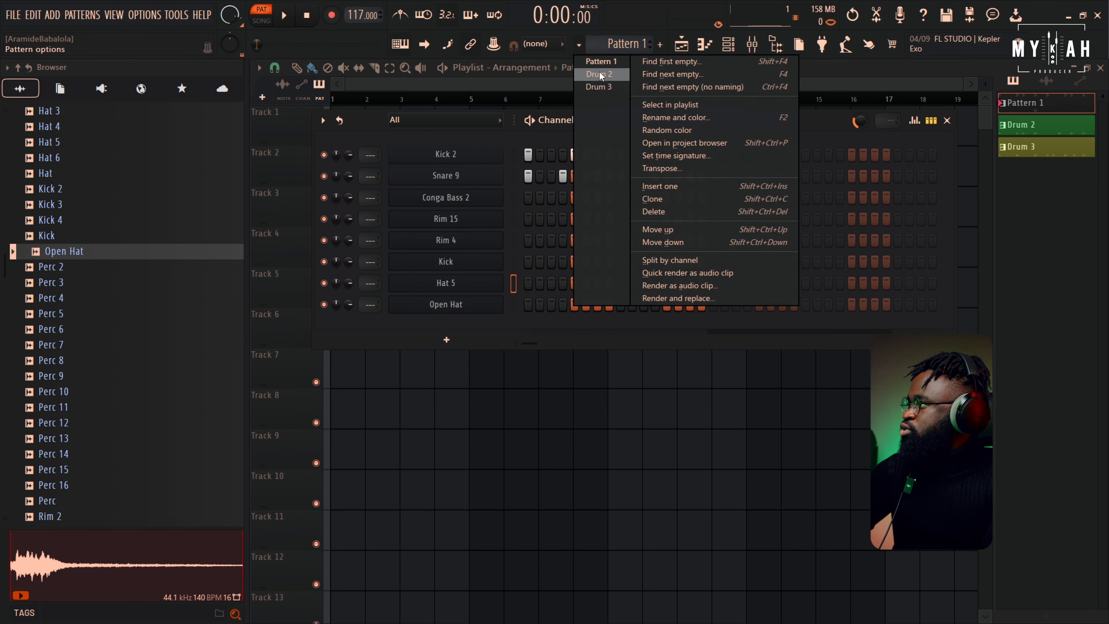
click(600, 74)
key(space)
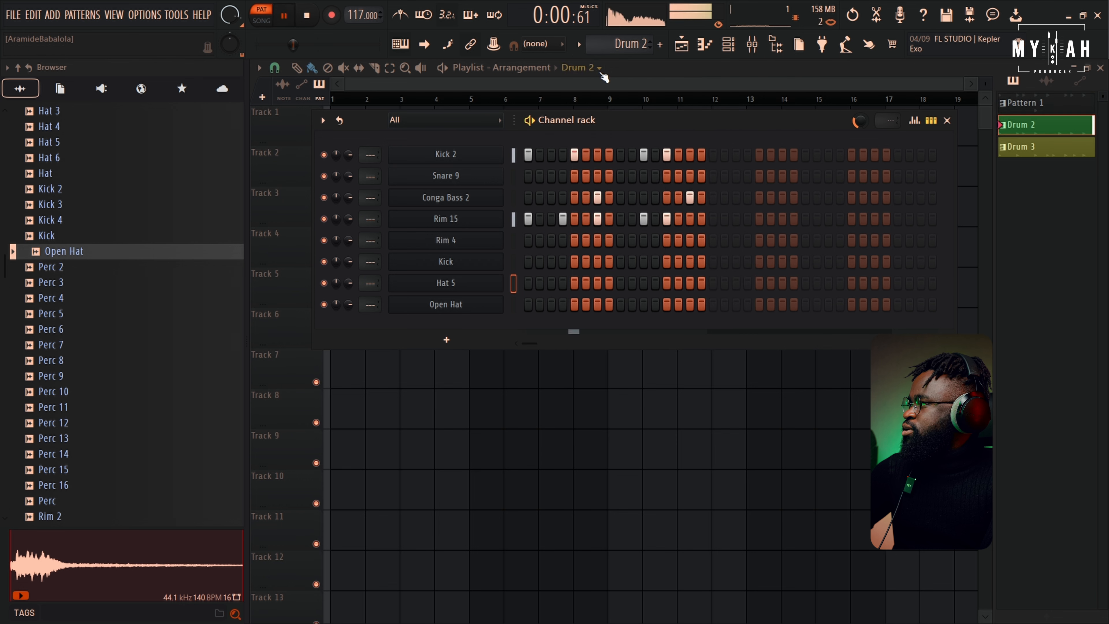
right_click(475, 161)
click(660, 212)
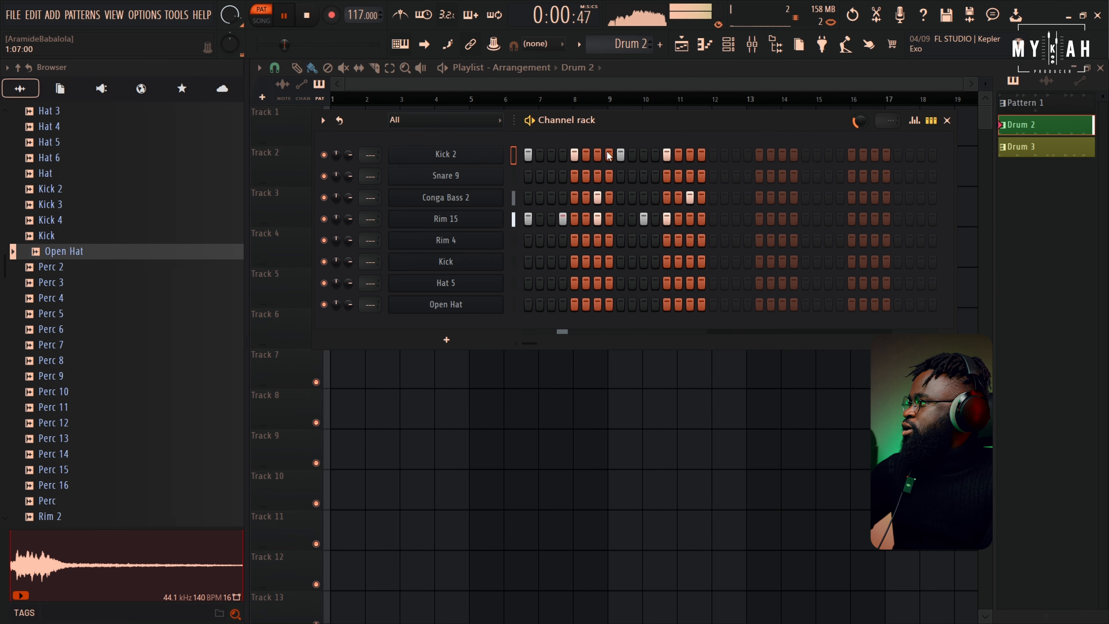
Set all four Kick 2 hits in Drum 2 to 100% velocity in the graph editor, and stop playback
click(915, 120)
drag(551, 179, 672, 167)
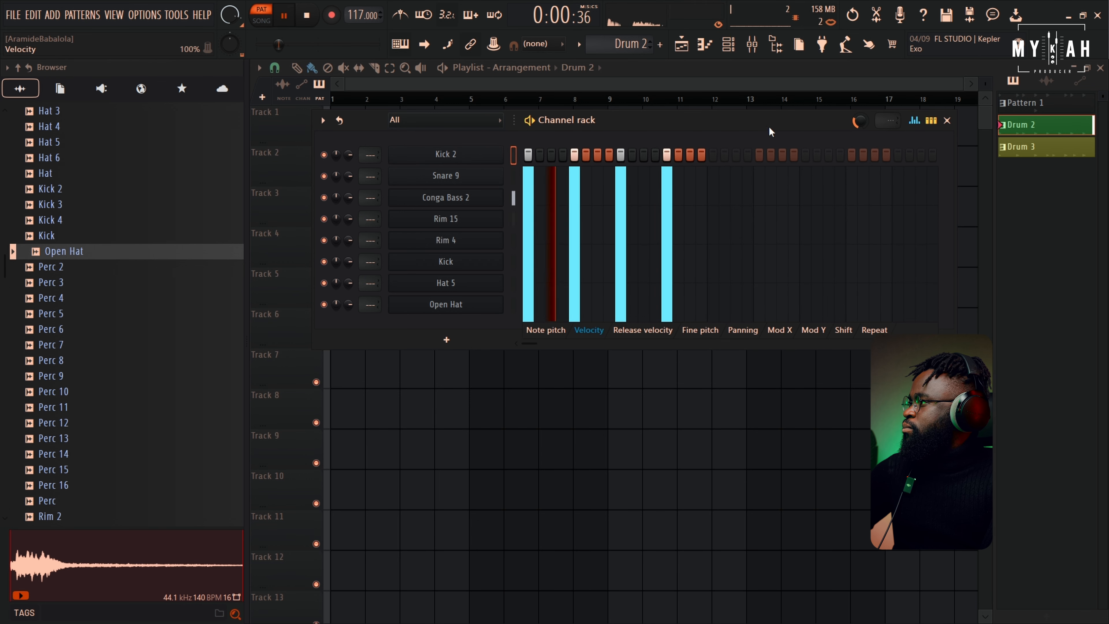
key(space)
Switch to the Drum 3 pattern and play it with the step view shown instead of the velocity graph
click(579, 43)
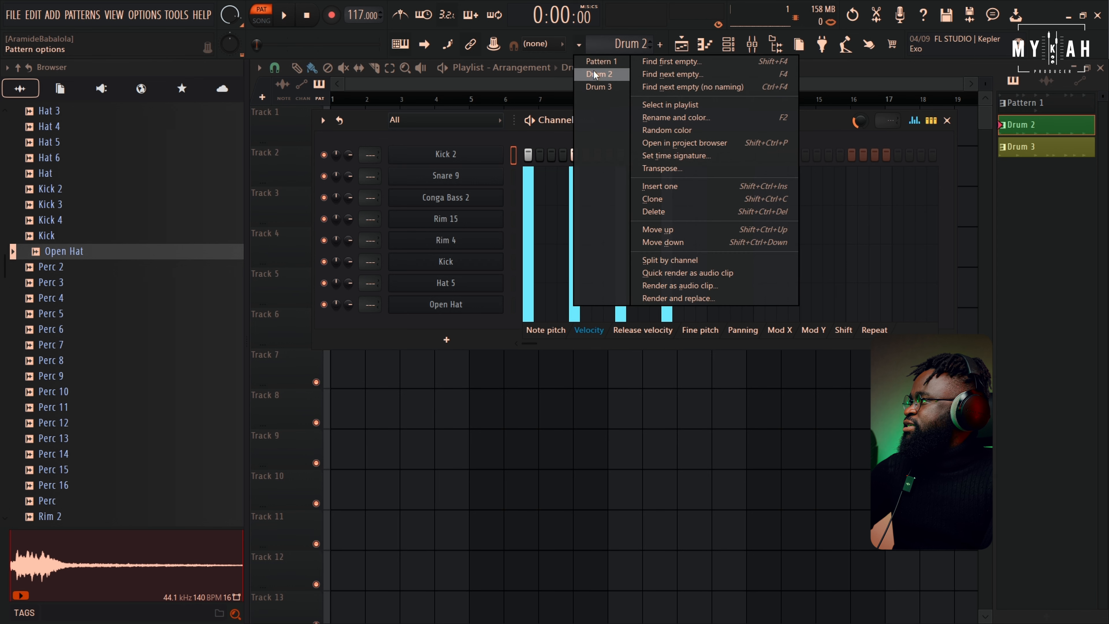
click(606, 87)
click(916, 121)
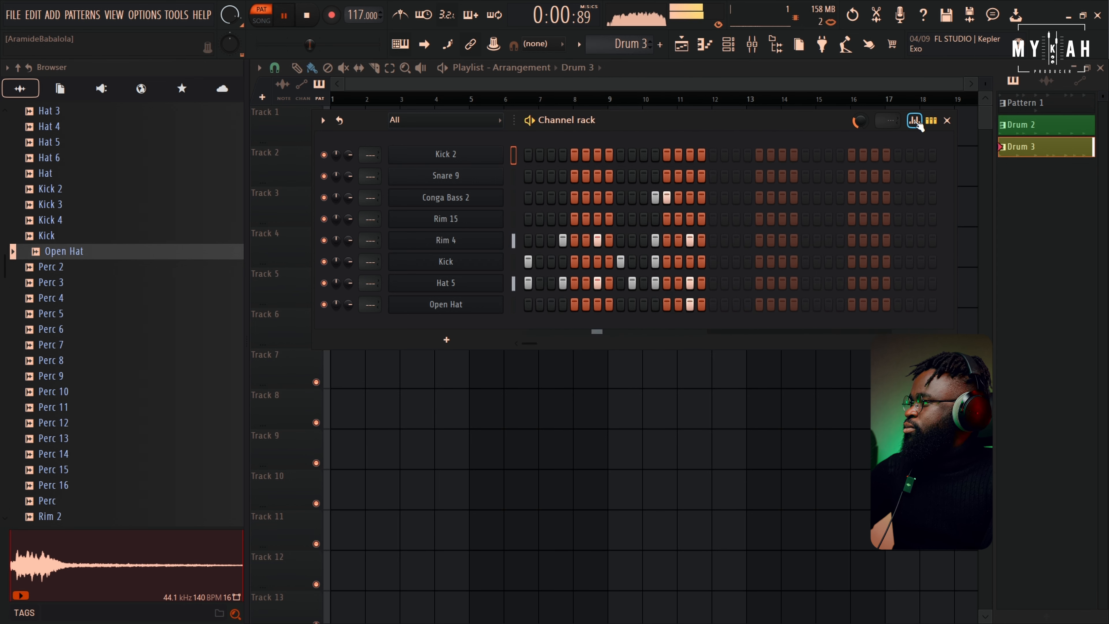
Set the project tempo to 100 BPM while listening to Drum 3, and stop playback
drag(359, 15, 359, 24)
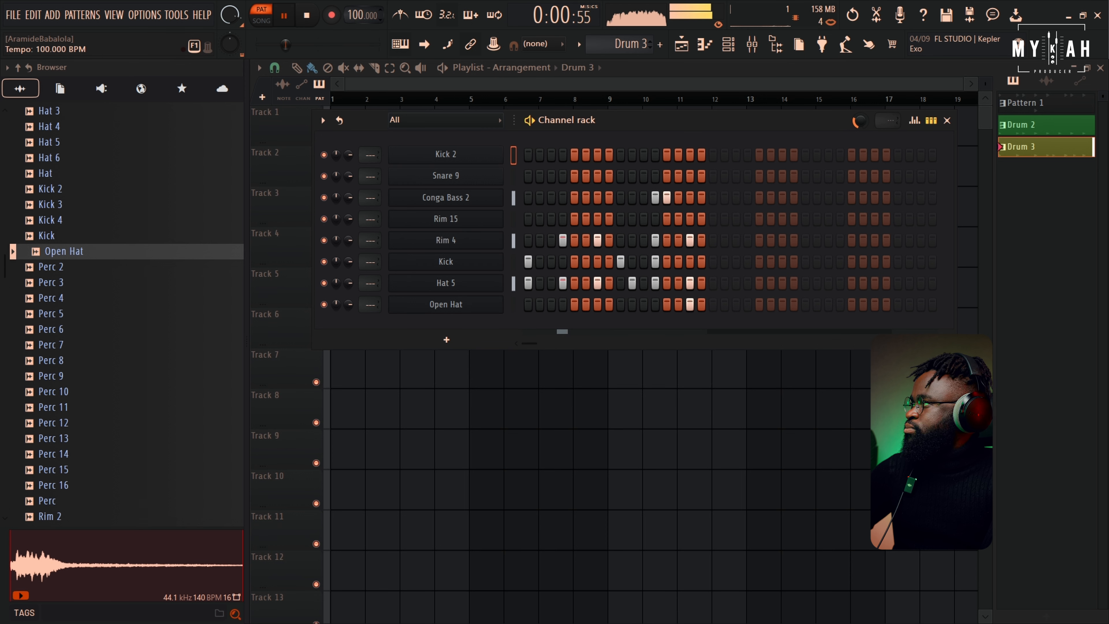
drag(359, 15, 359, 18)
click(573, 357)
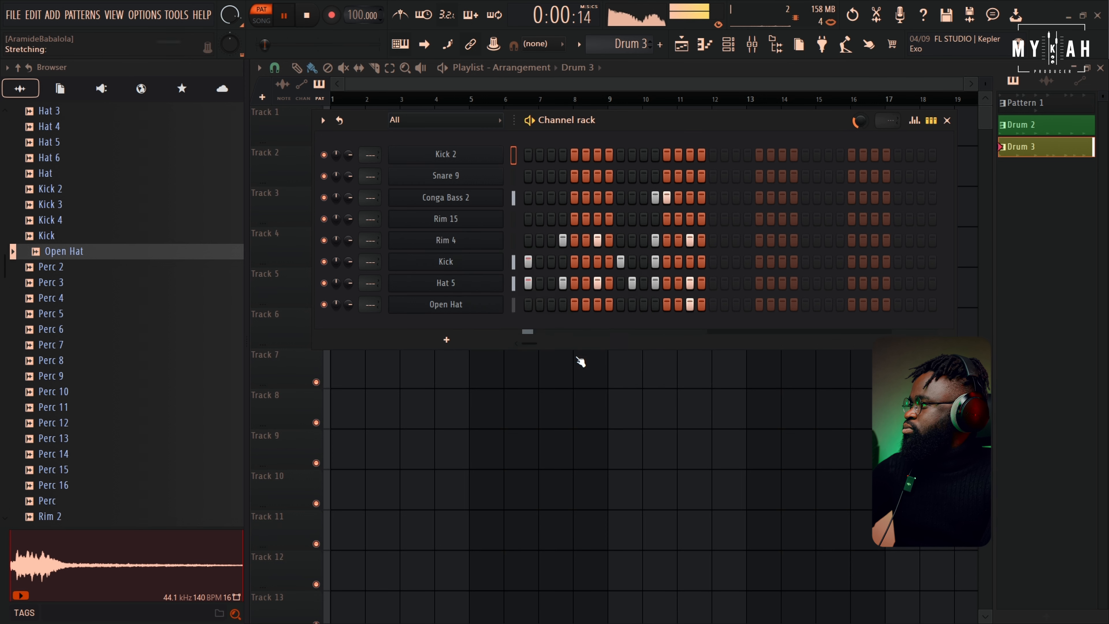
click(318, 20)
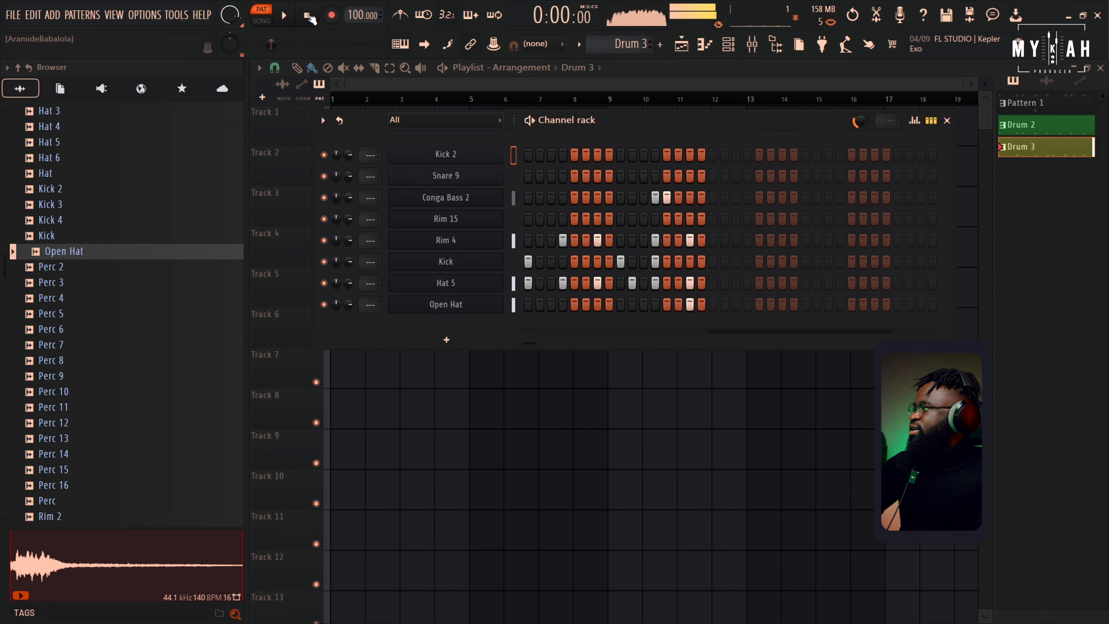